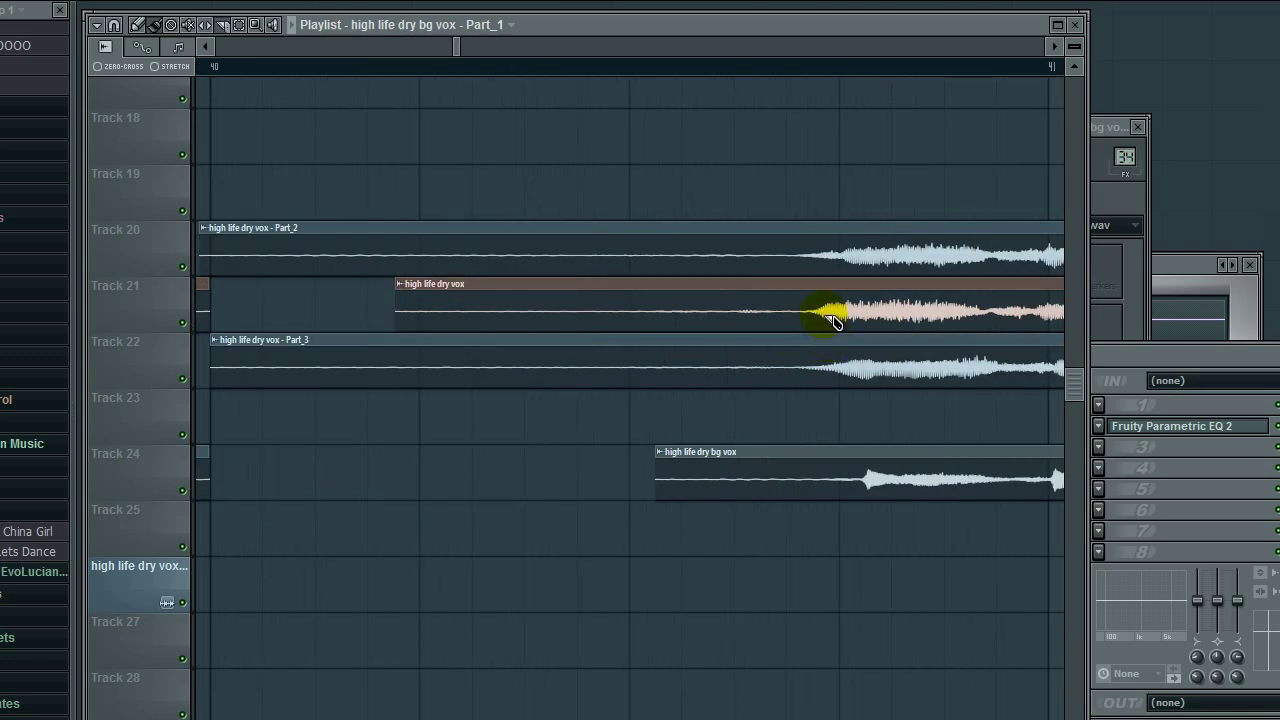
Slice the vocal clips on tracks 20, 21, 22 and 24 where the phrase starts before bar 41 and delete their silent lead-ins.
left_click_drag(797, 214, 803, 357)
key("ctrl+z")
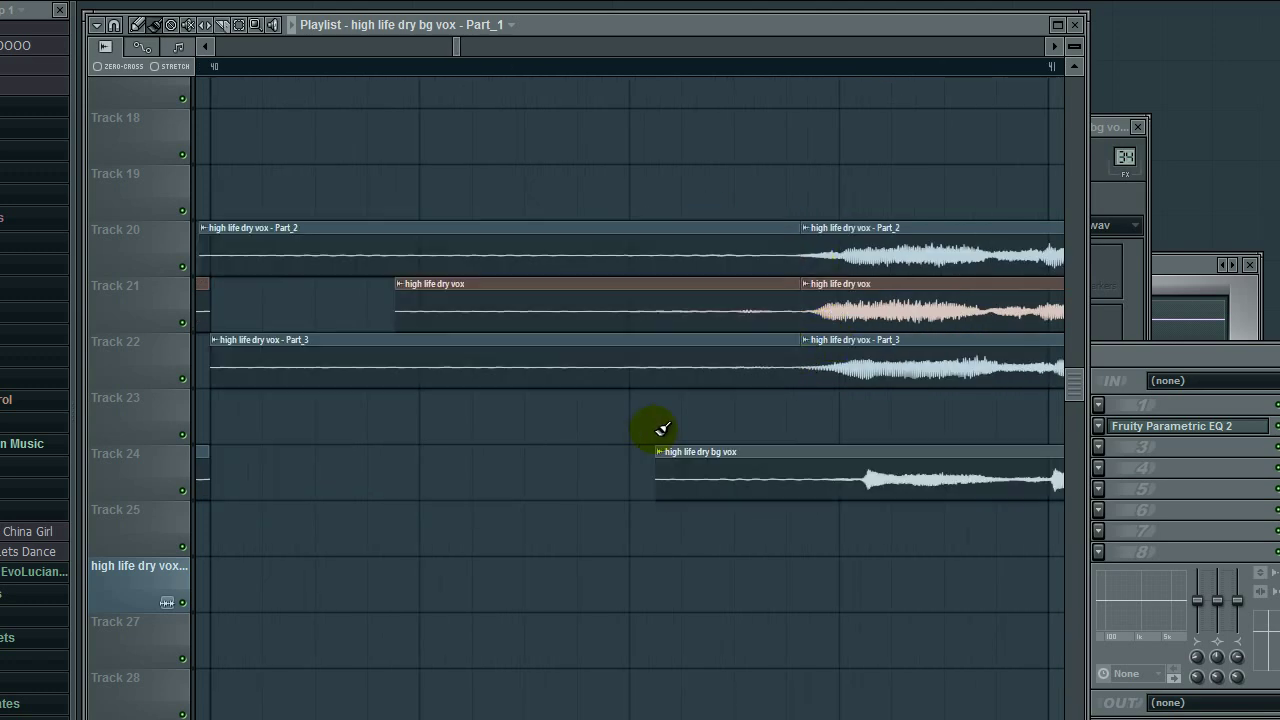
right_click(728, 234)
left_click(855, 484)
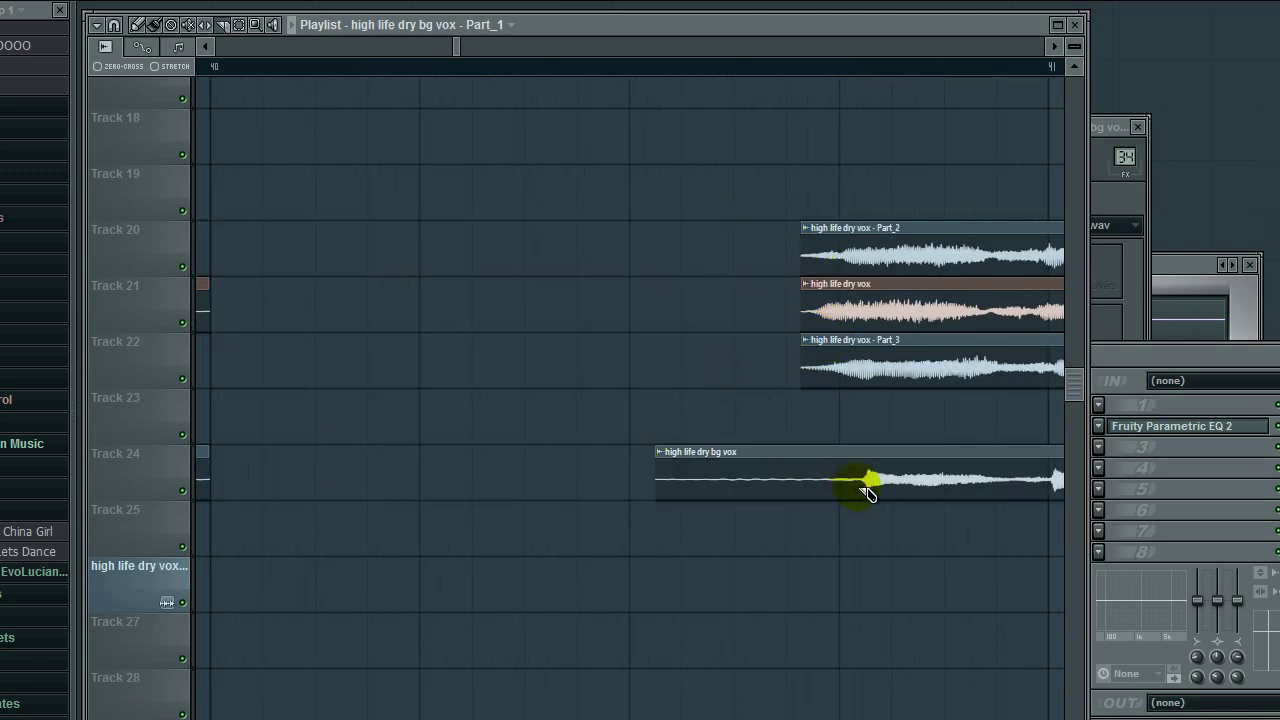
right_click(834, 486)
Slice the vocal clips on tracks 21 and 24 at the end of the phrase just before bar 36.
scroll(829, 480, "up", 3)
scroll(423, 380, "down", 3)
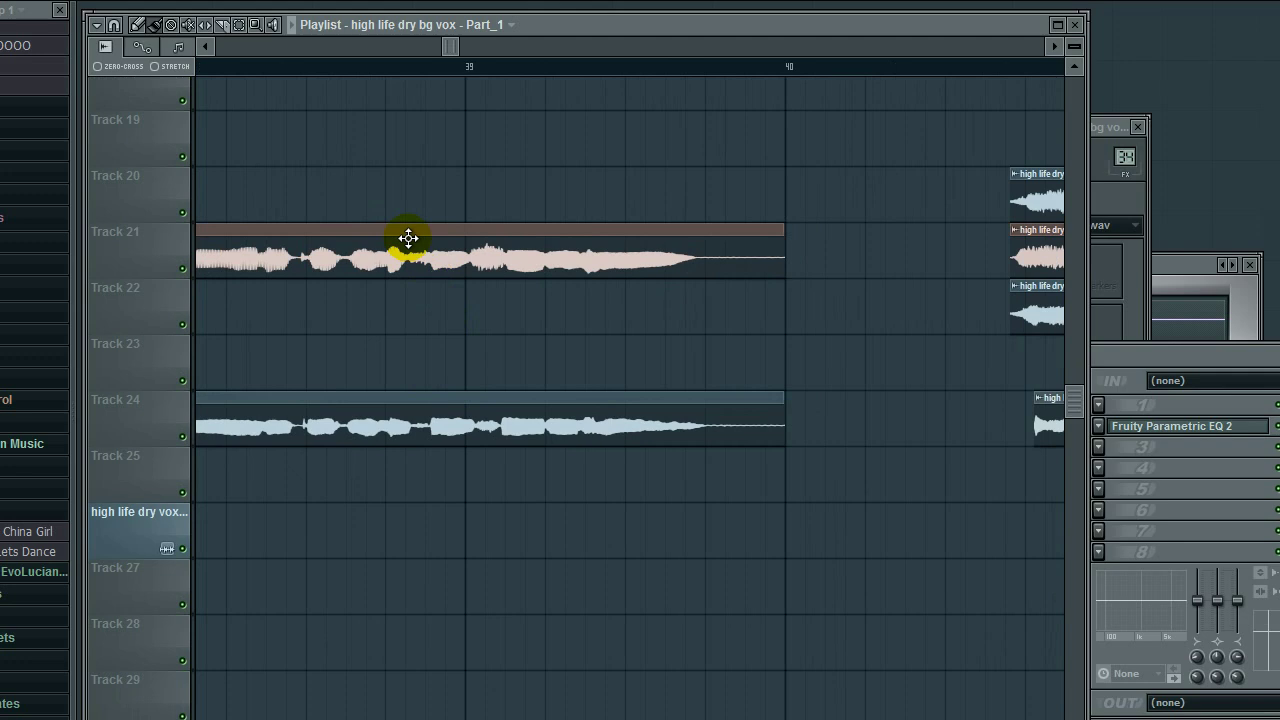
scroll(408, 238, "down", 4)
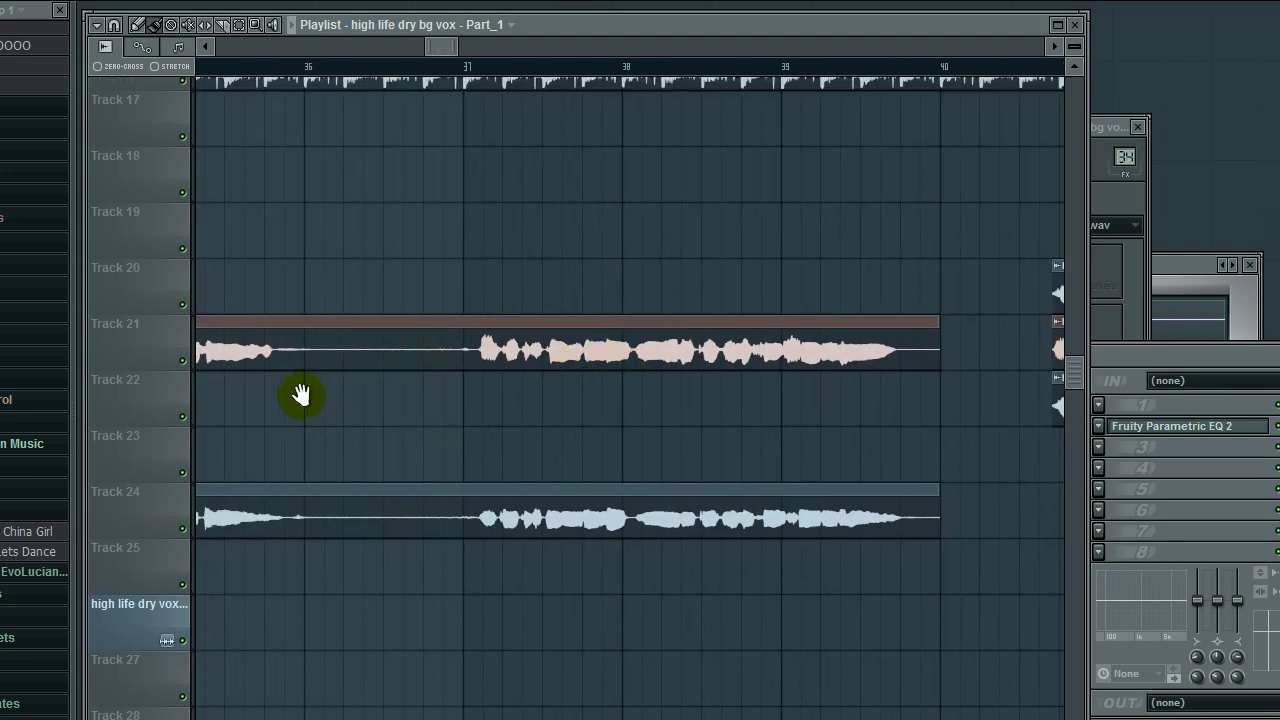
scroll(340, 396, "up", 4)
scroll(360, 397, "up", 8)
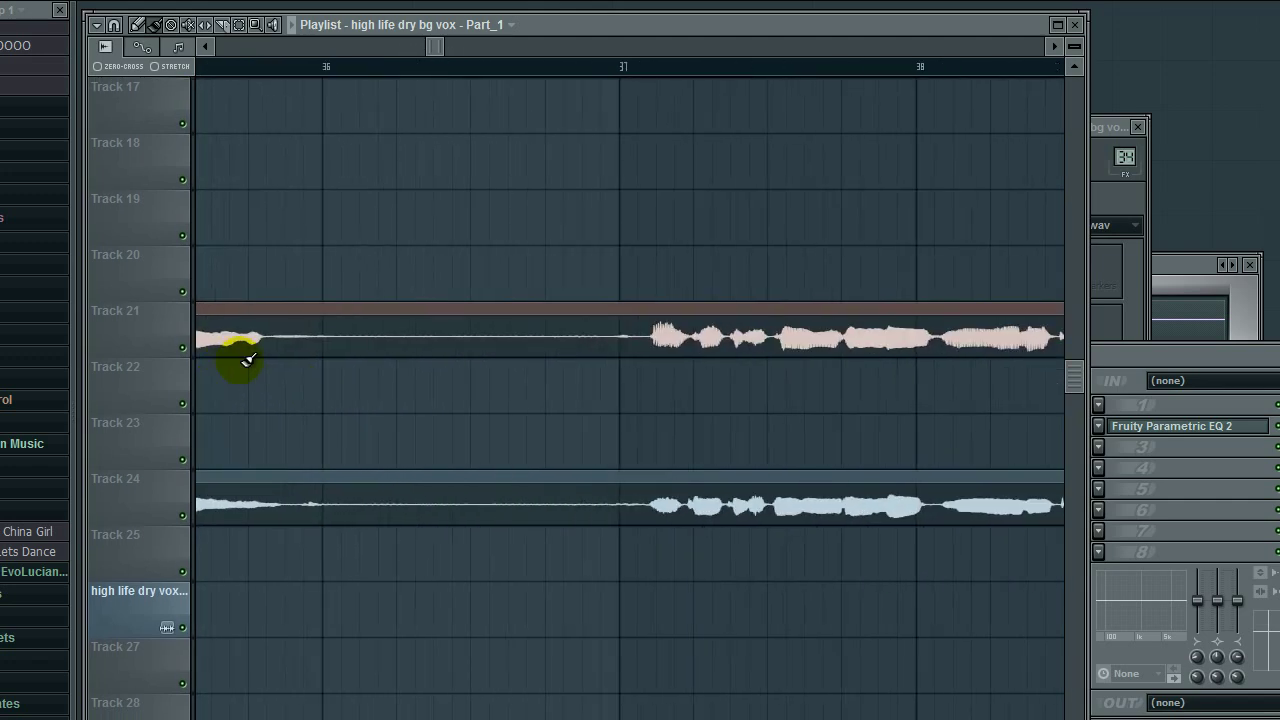
left_click_drag(357, 338, 354, 331)
left_click(471, 495)
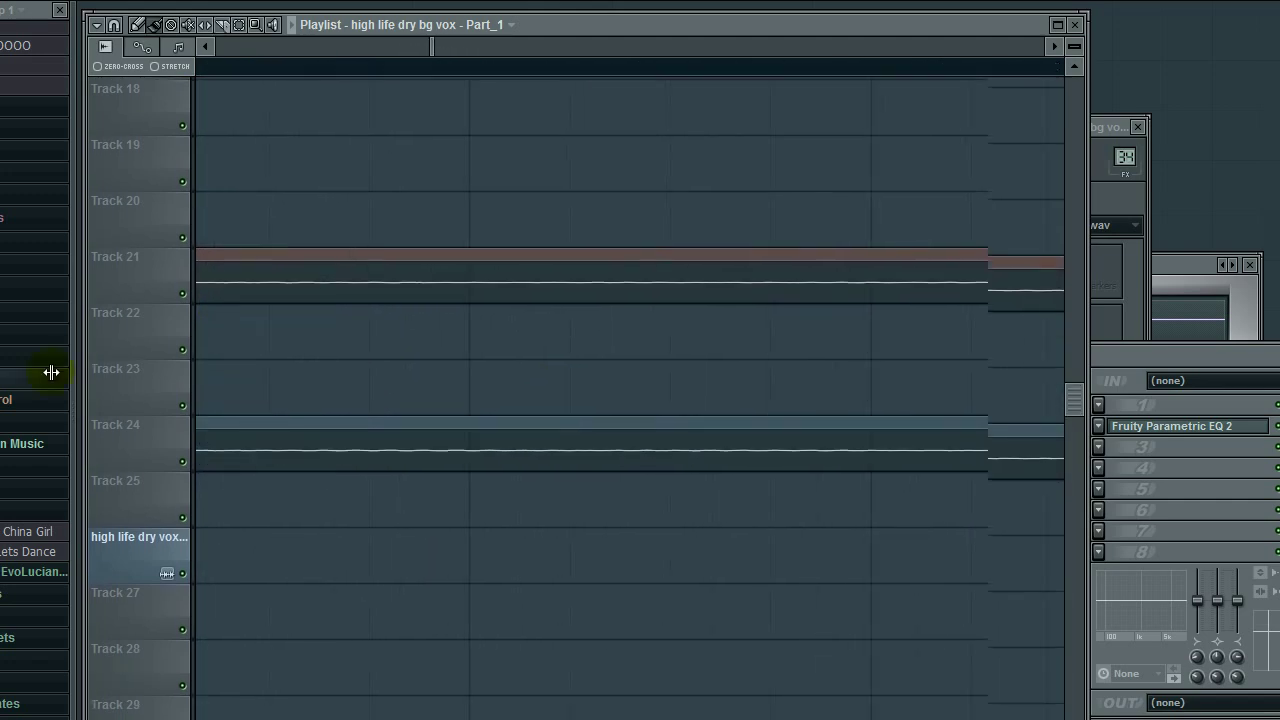
Slice the clips on tracks 21 and 24 where the phrase starts after bar 37 and delete the silent sections before it.
scroll(957, 426, "right", 2)
scroll(957, 426, "down", 3)
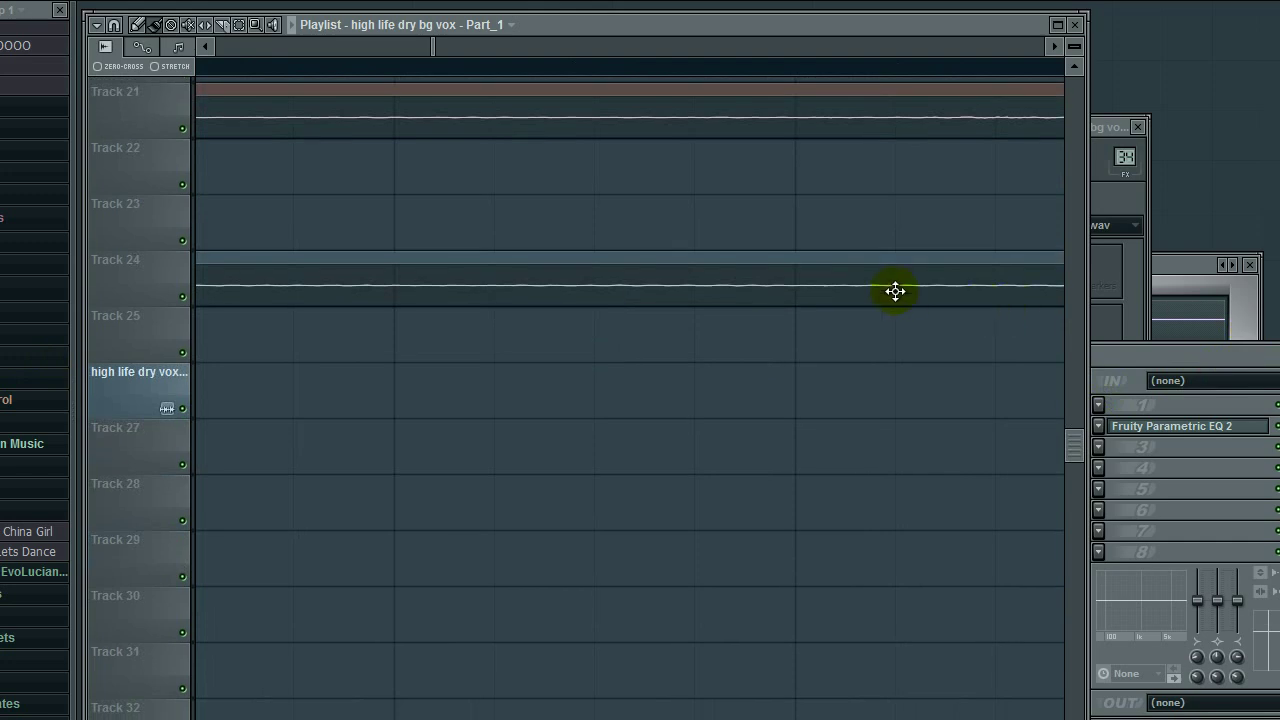
scroll(780, 315, "up", 3)
scroll(686, 329, "up", 2)
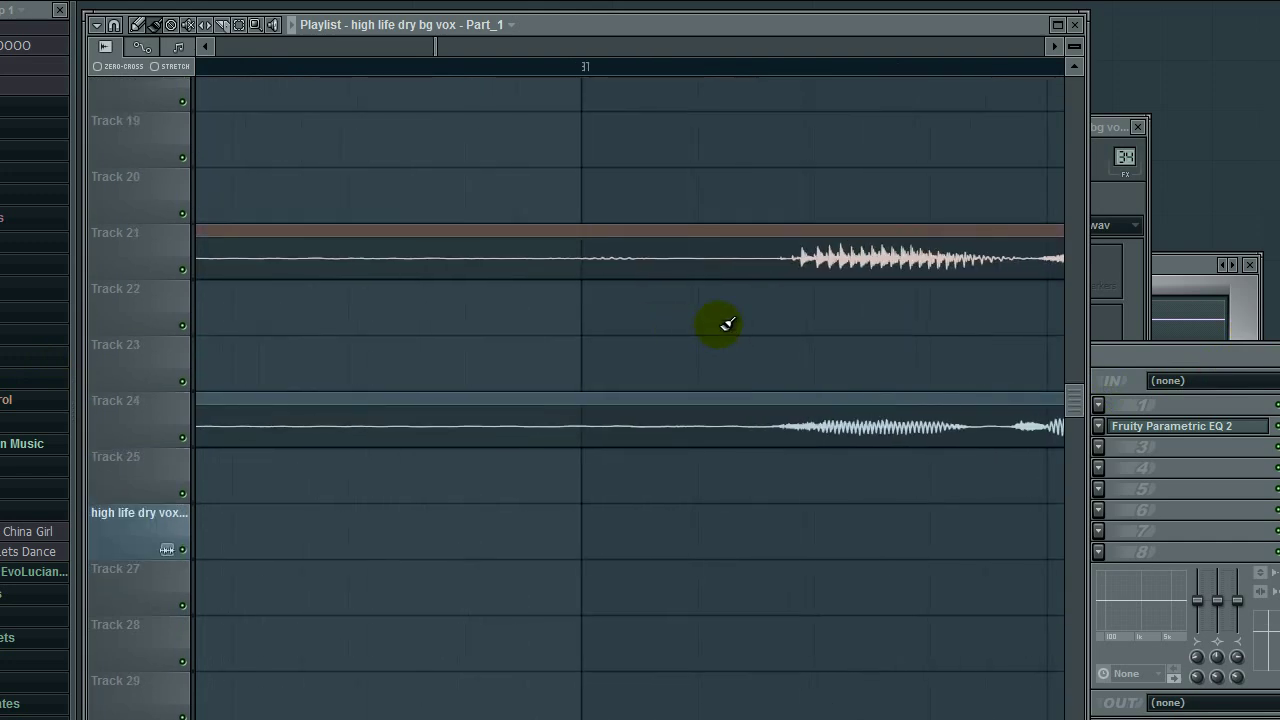
left_click_drag(785, 270, 776, 263)
left_click(766, 430)
right_click(697, 410)
right_click(712, 235)
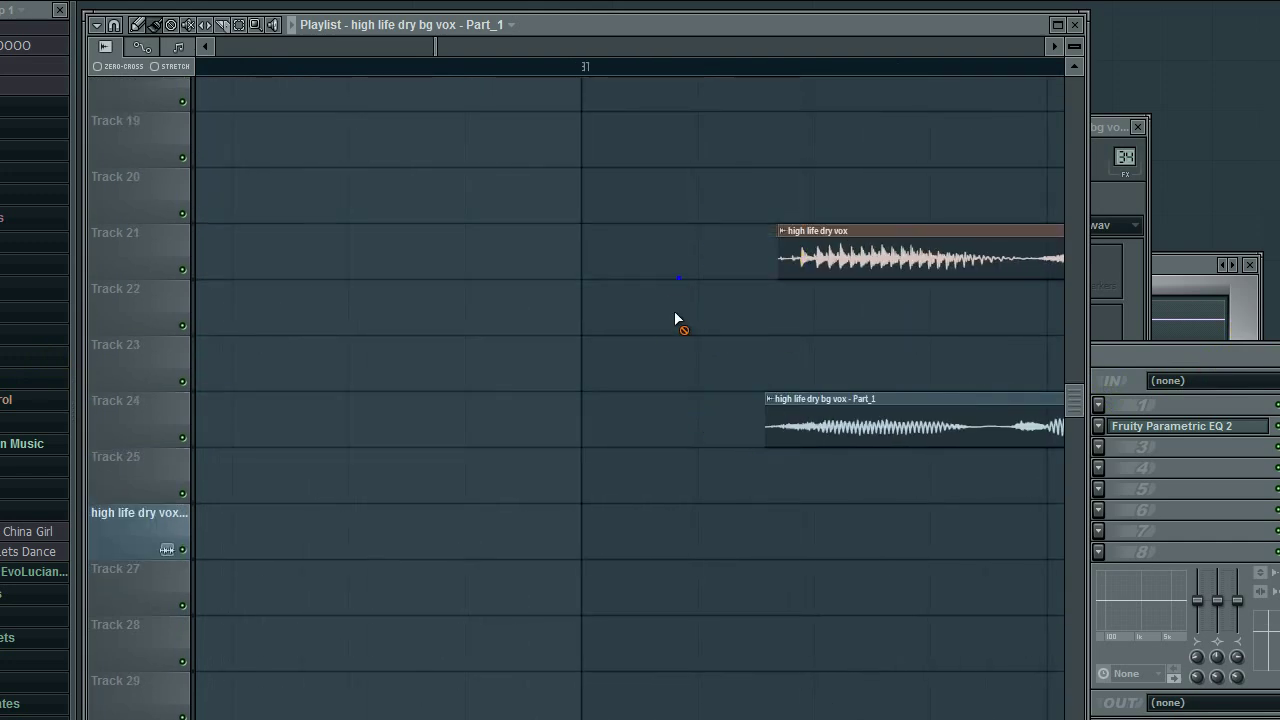
Slice off and delete the silence at the start of the vocal clips on tracks 21 and 24 after bar 33.
scroll(812, 337, "left", 2)
scroll(509, 337, "down", 4)
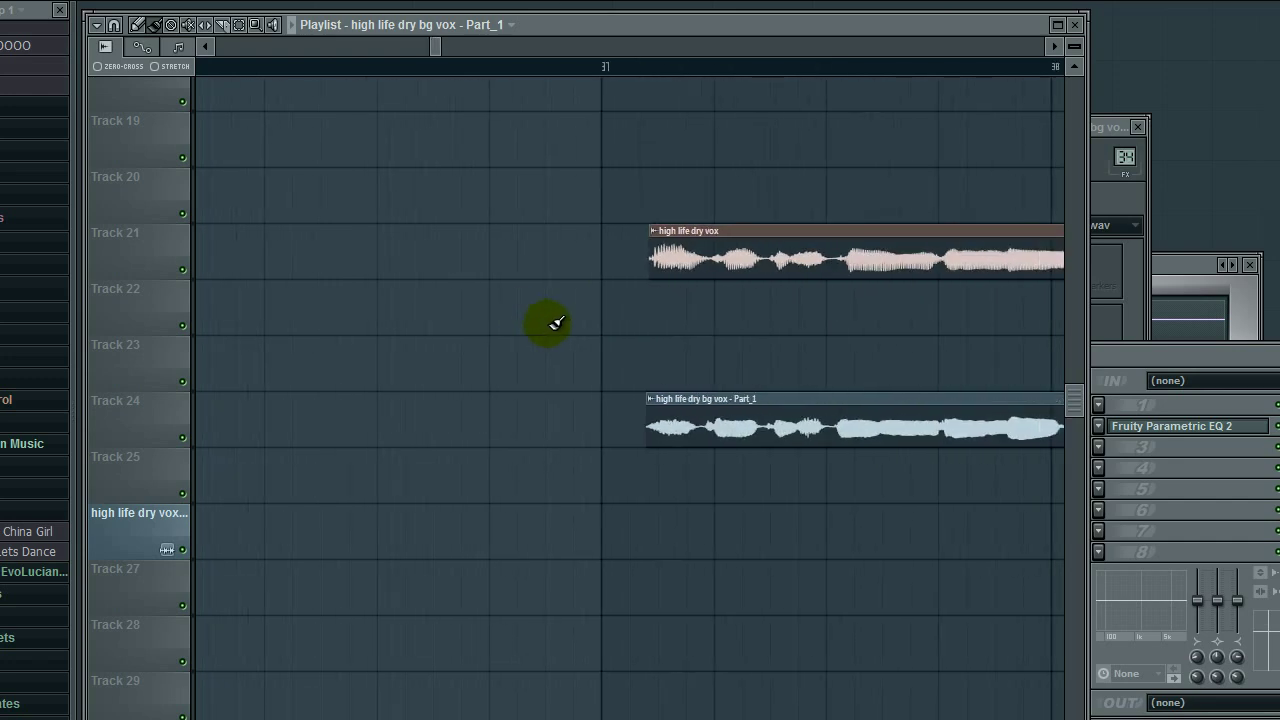
scroll(549, 320, "down", 3)
scroll(556, 322, "up", 3)
scroll(556, 322, "up", 2)
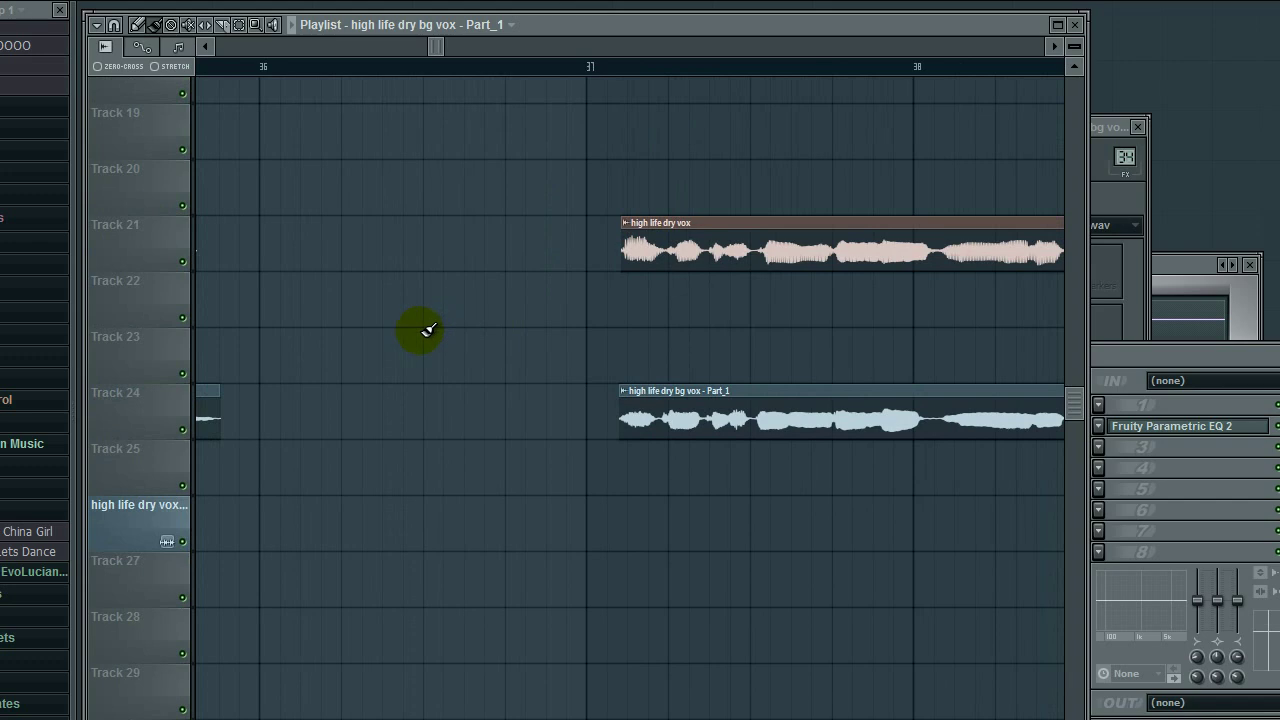
scroll(423, 334, "left", 5)
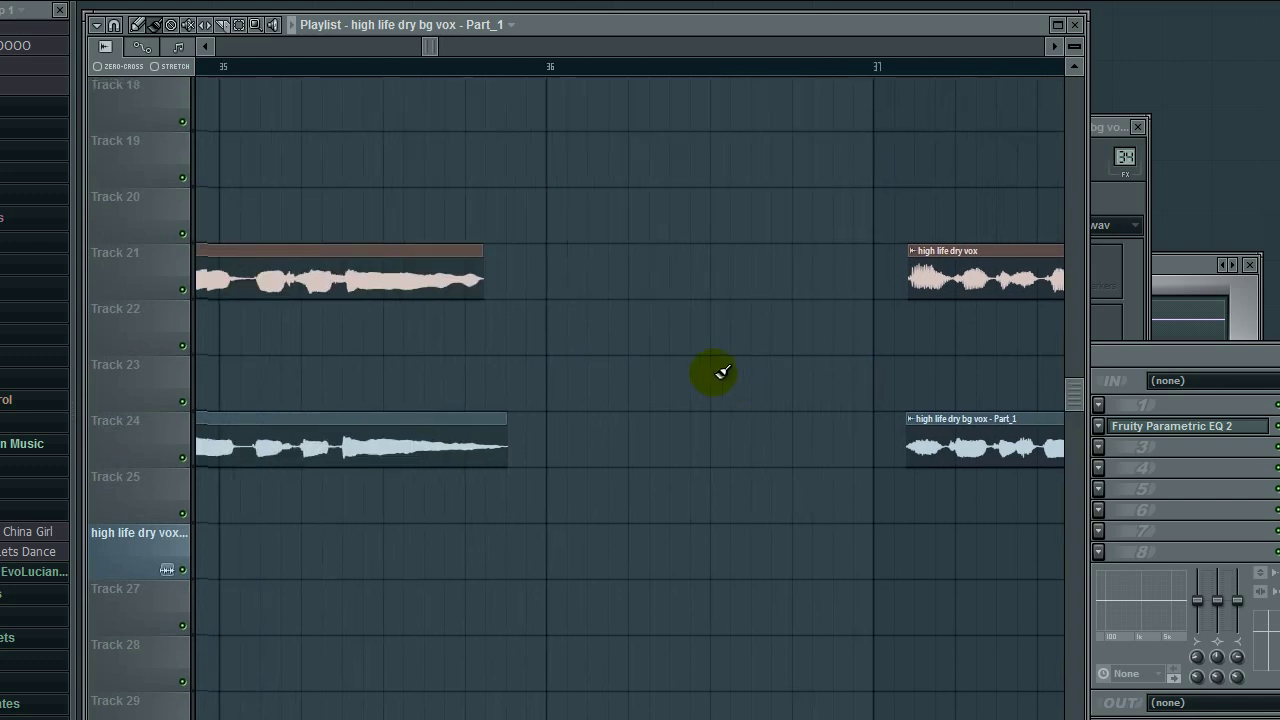
scroll(620, 352, "left", 4)
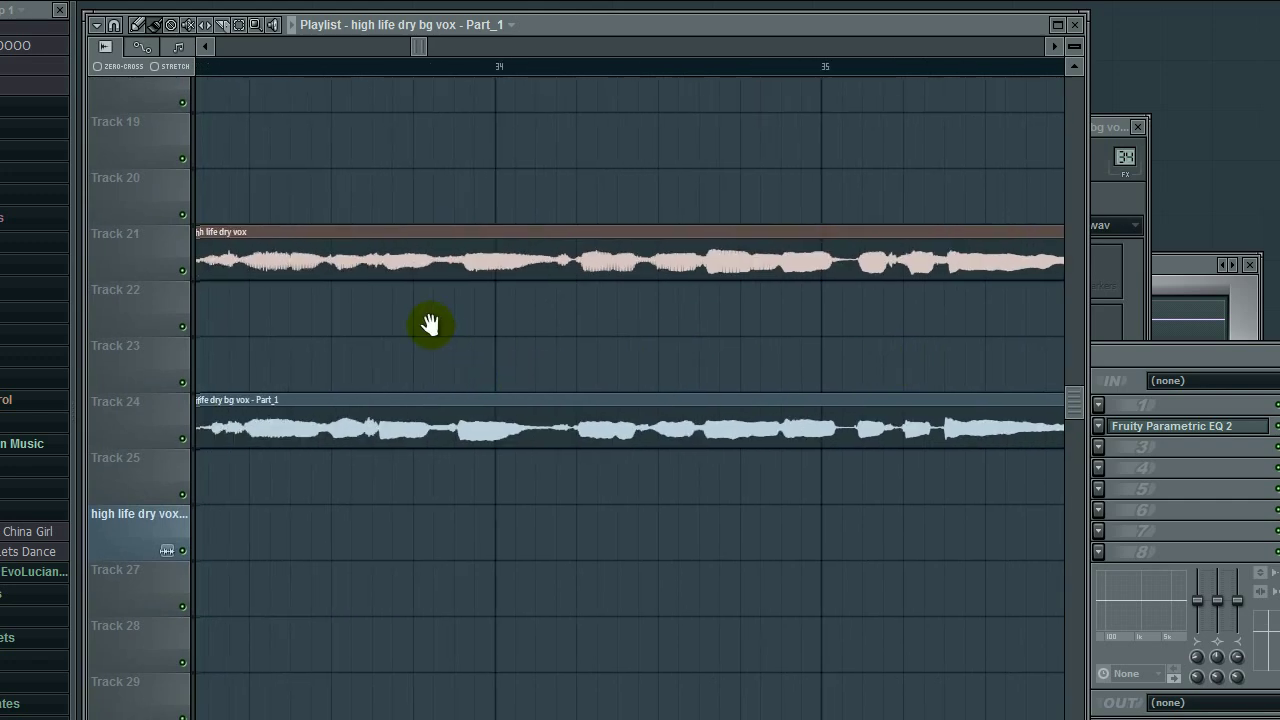
scroll(490, 325, "left", 3)
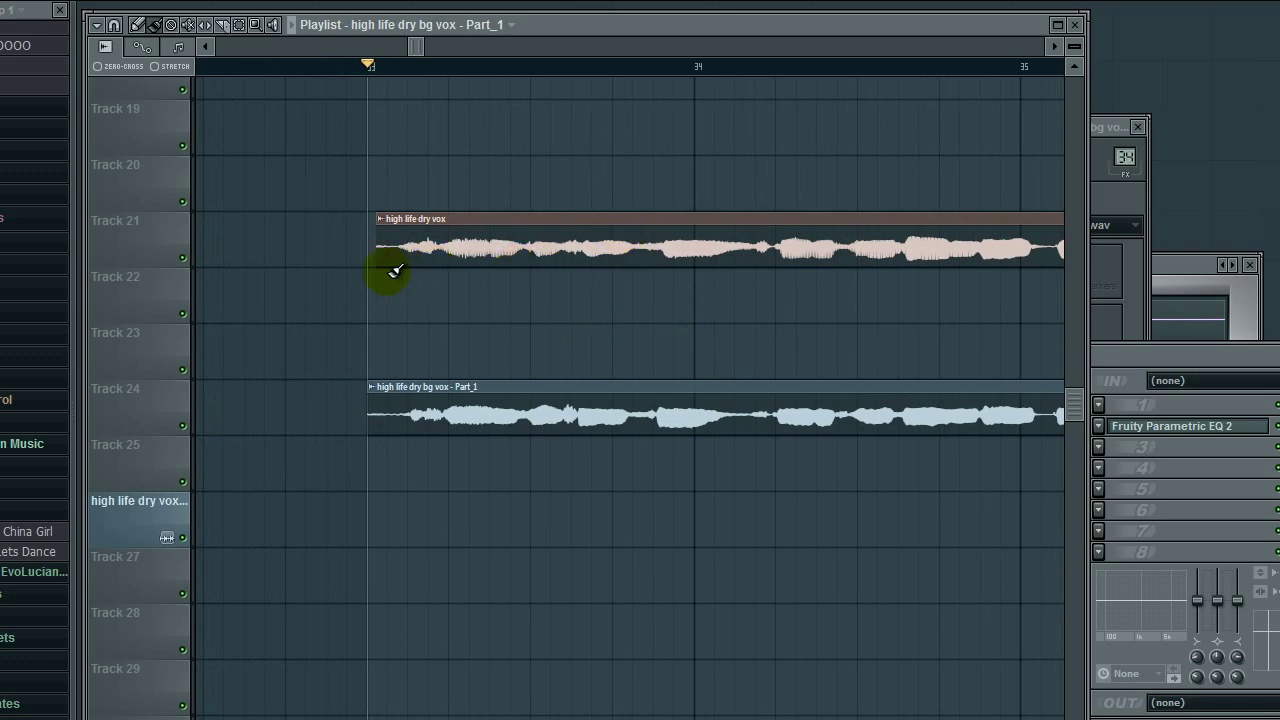
scroll(406, 262, "up", 3)
key("c")
left_click(362, 256)
right_click(315, 233)
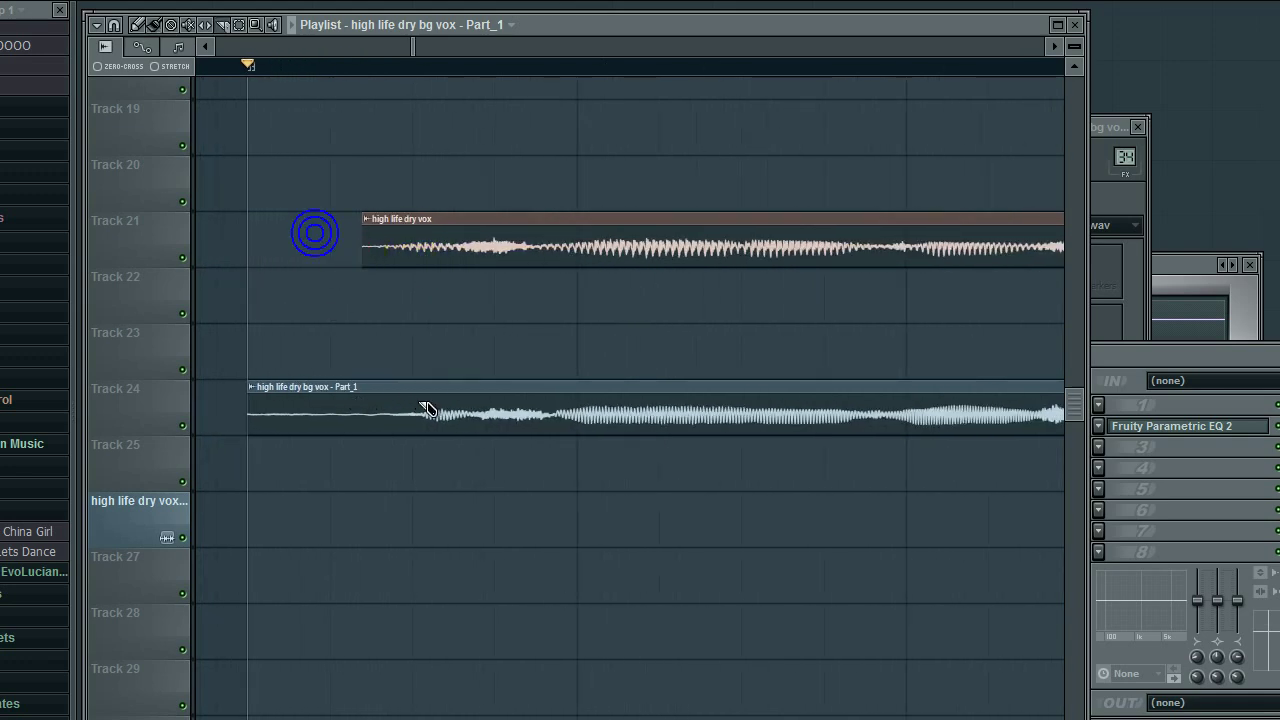
left_click(368, 409)
key("b")
right_click(350, 391)
Review the trimmed vocal clips on tracks 21 and 24 alongside the Vox 1 and Vox BG 2 mixer tracks.
left_click_drag(452, 296, 328, 326)
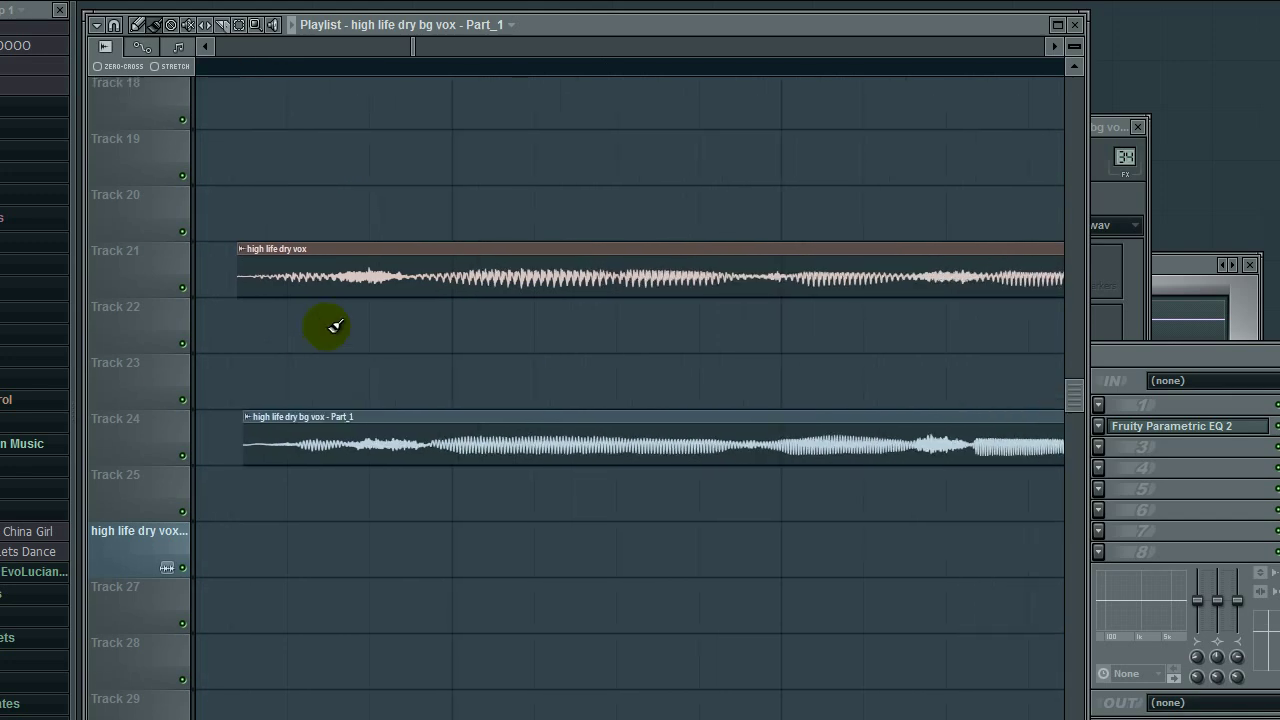
scroll(335, 325, "up", 4)
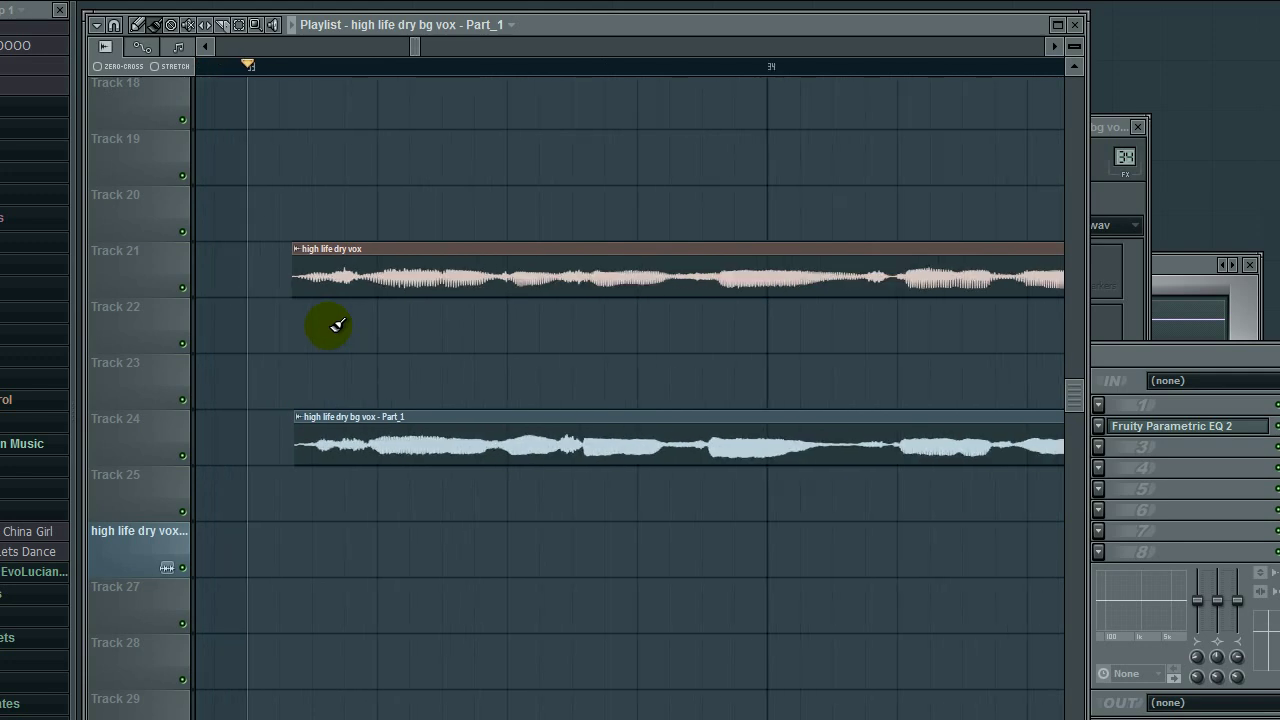
scroll(337, 325, "down", 2)
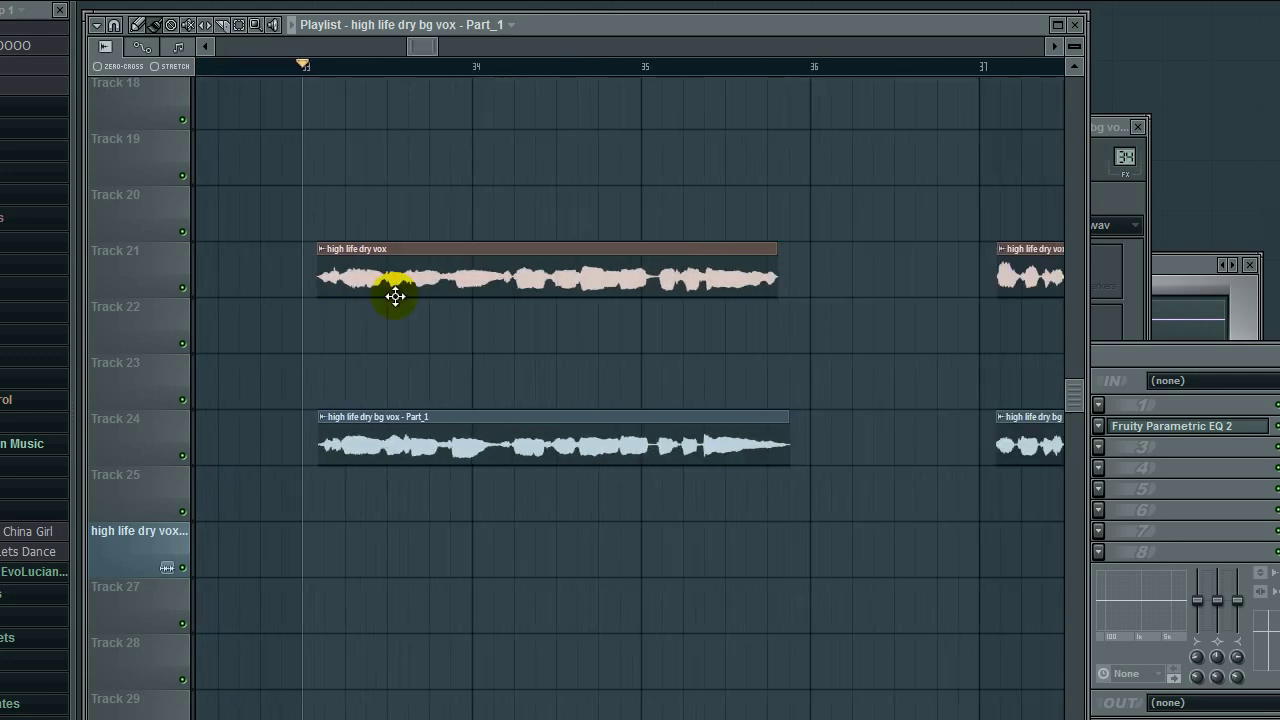
left_click(1127, 459)
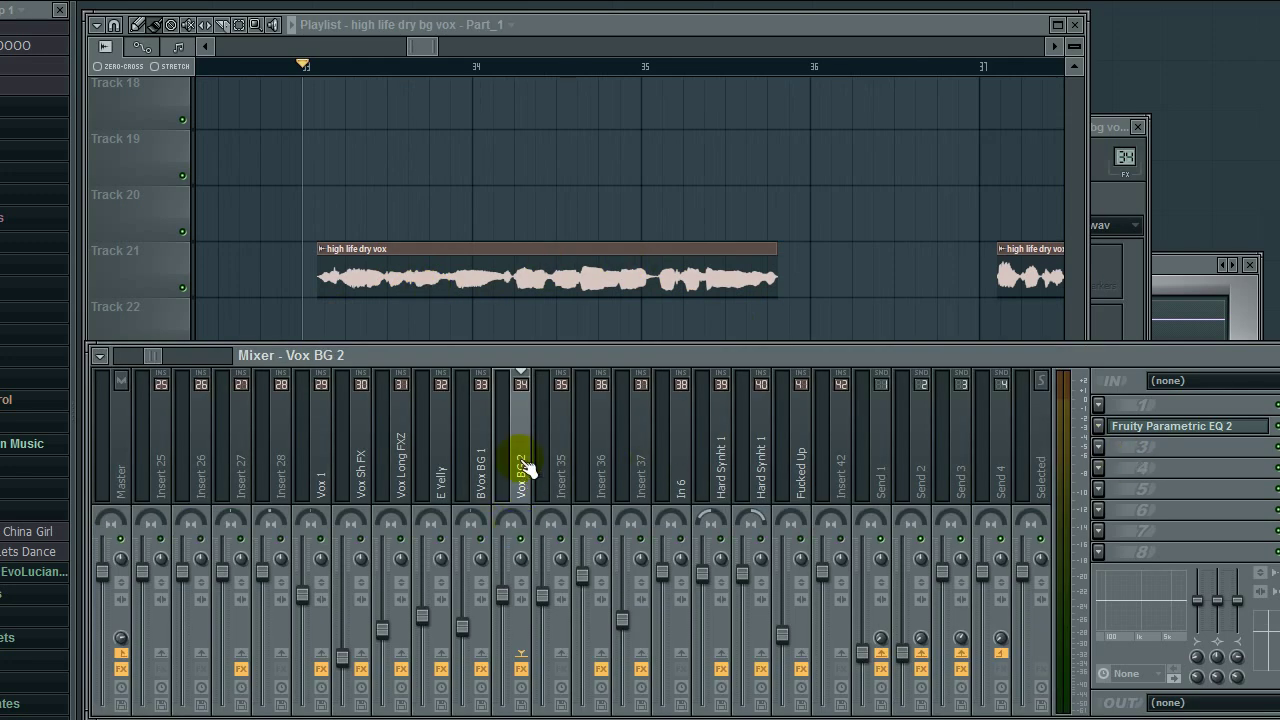
left_click(629, 28)
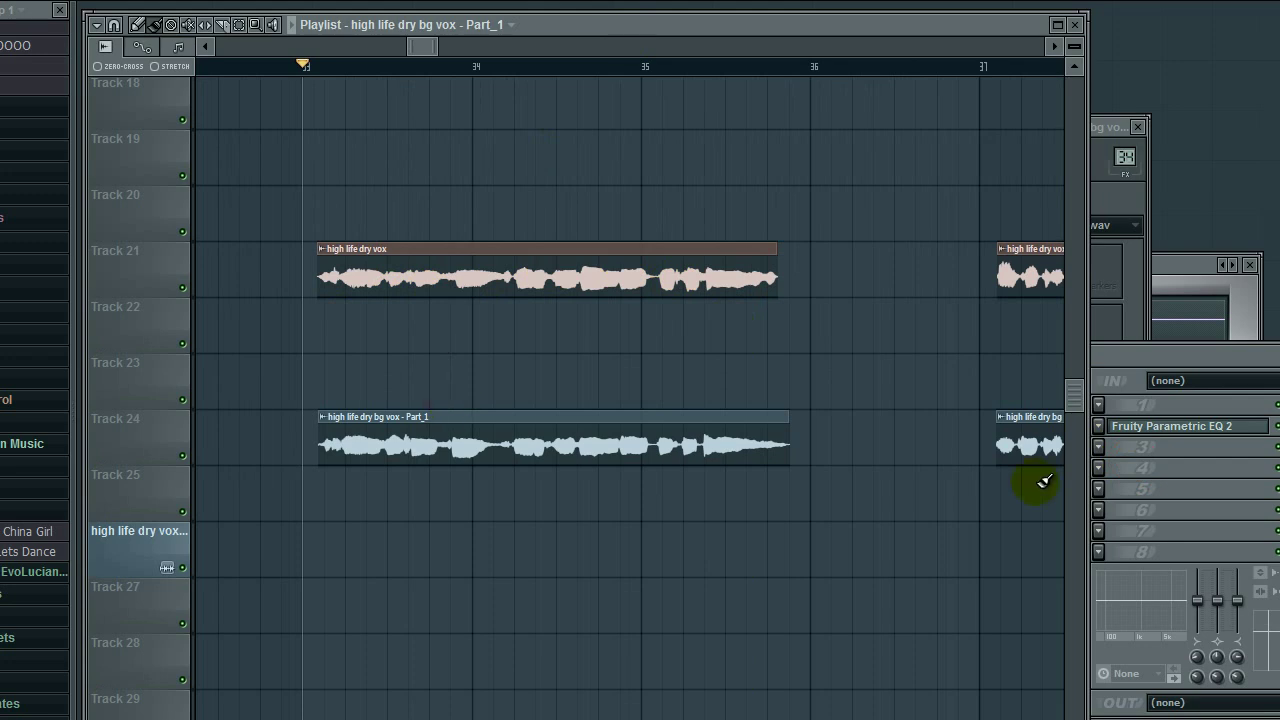
left_click(1178, 477)
left_click(312, 529)
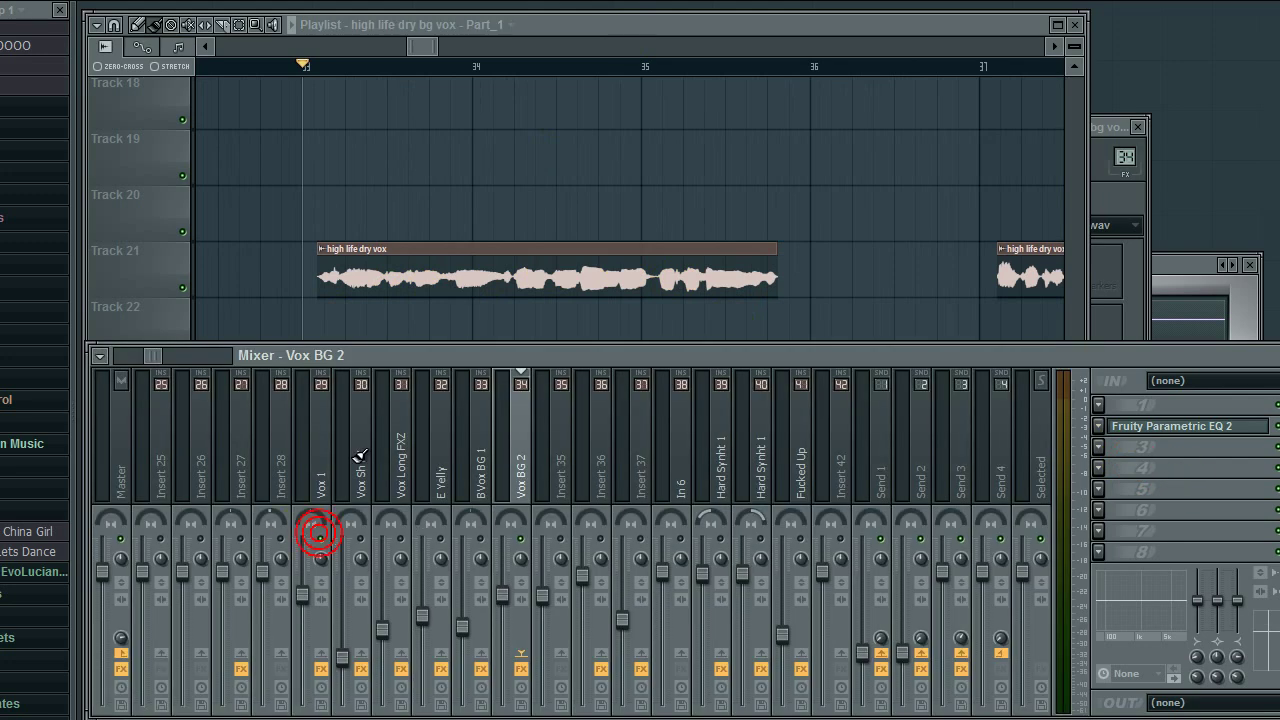
left_click(536, 24)
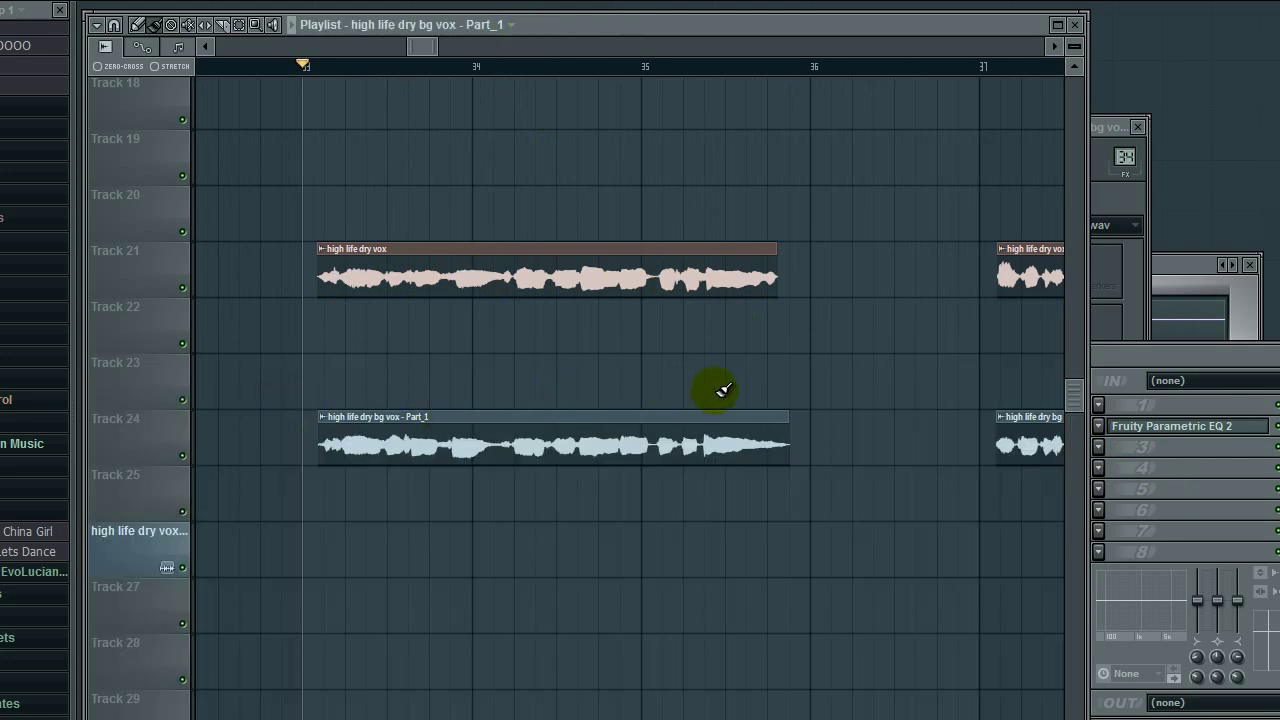
left_click(774, 393)
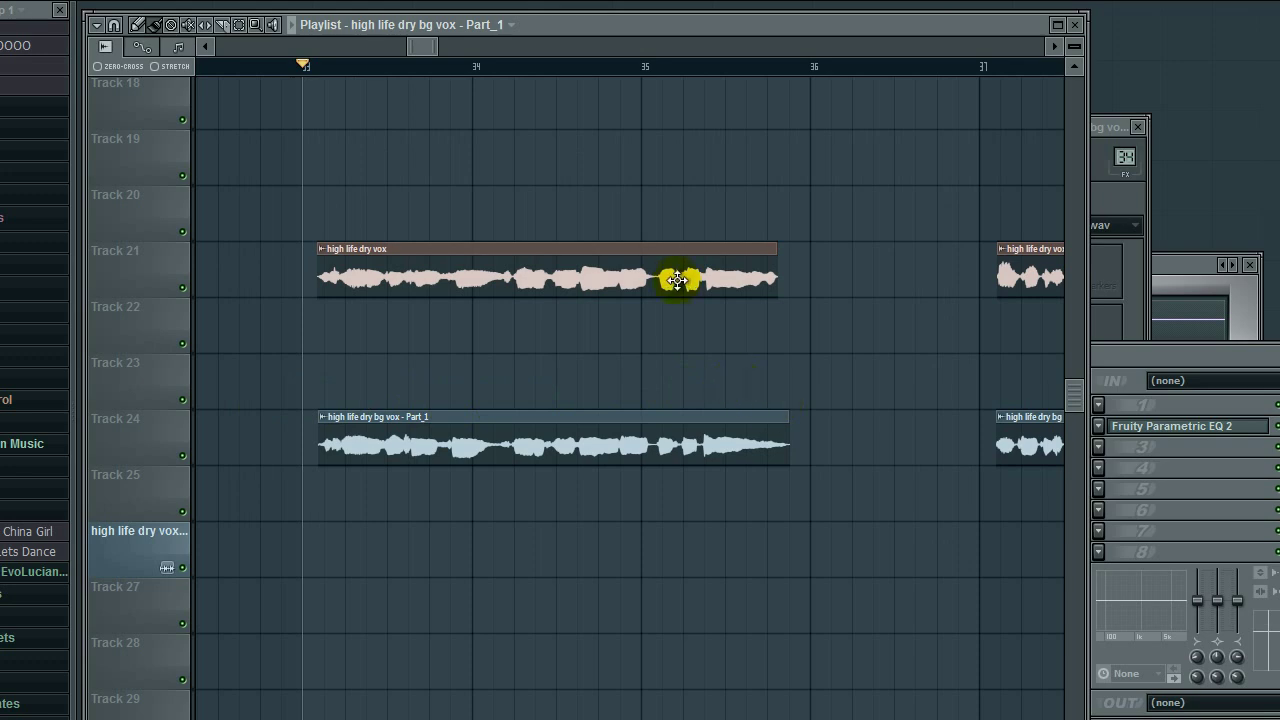
Bring up the mixer and play back the vocals from bar 33, then stop playback.
left_click(1245, 447)
key("space")
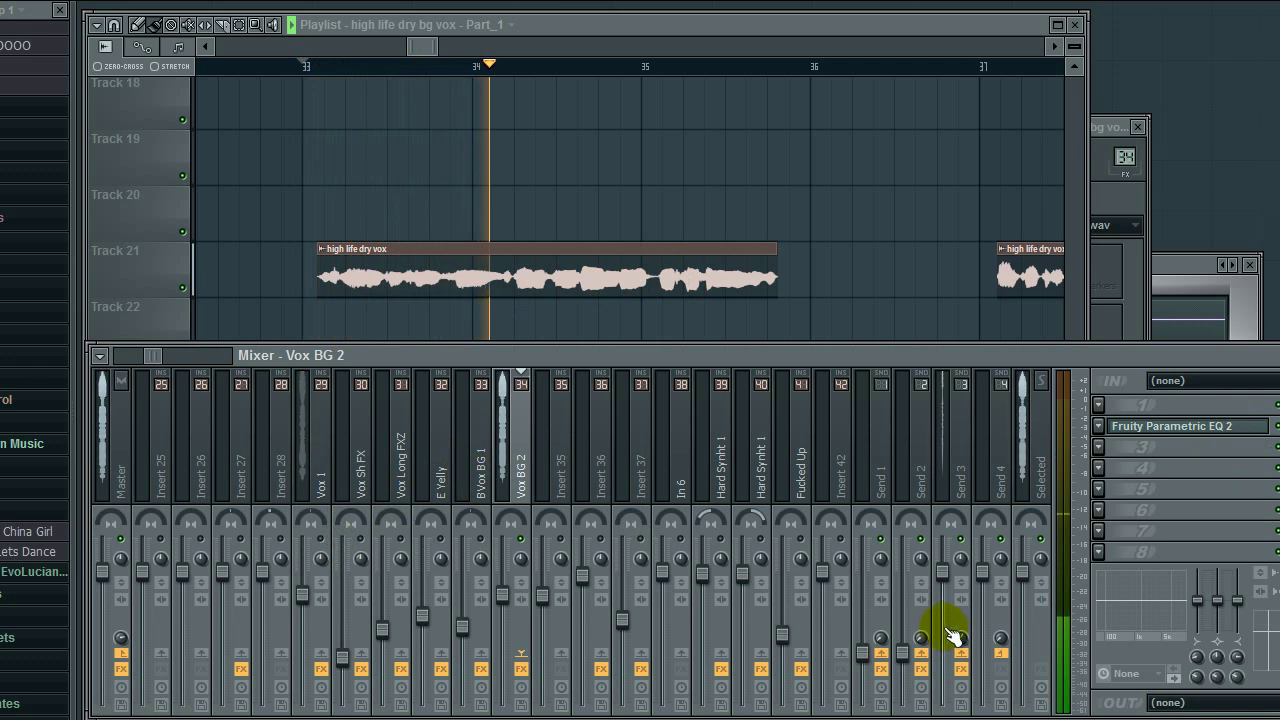
key("space")
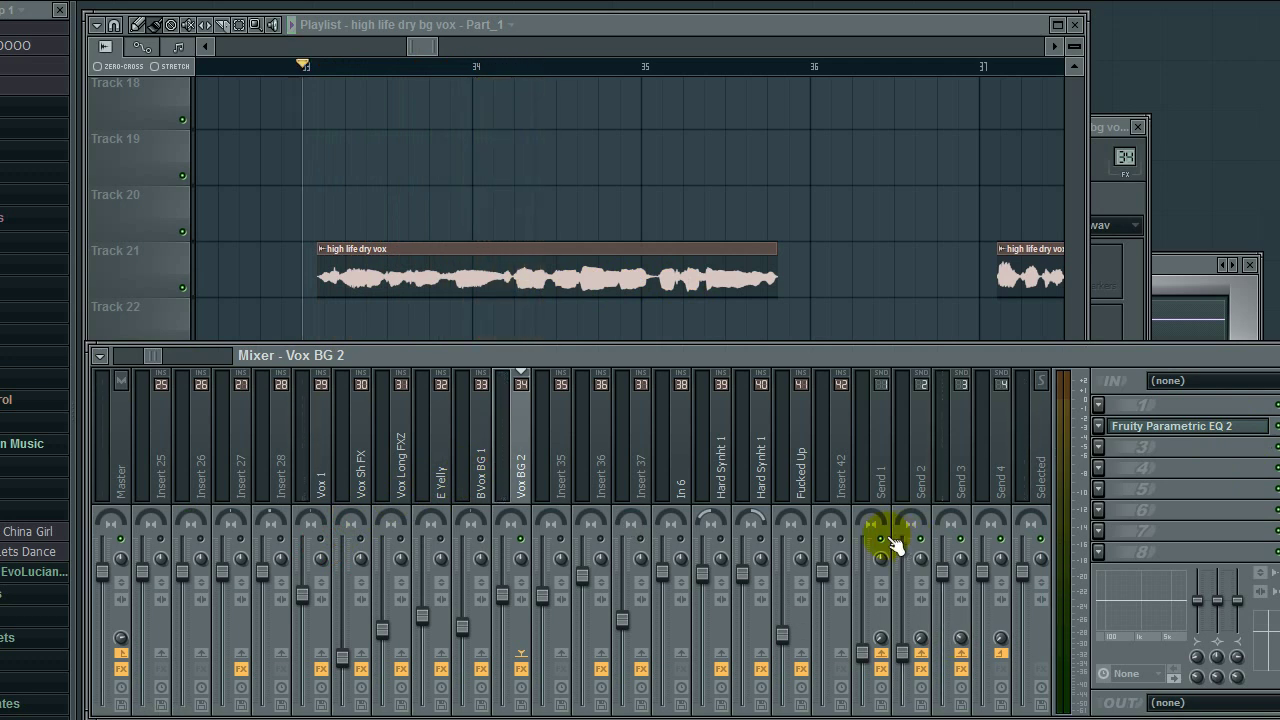
key("space")
key("space")
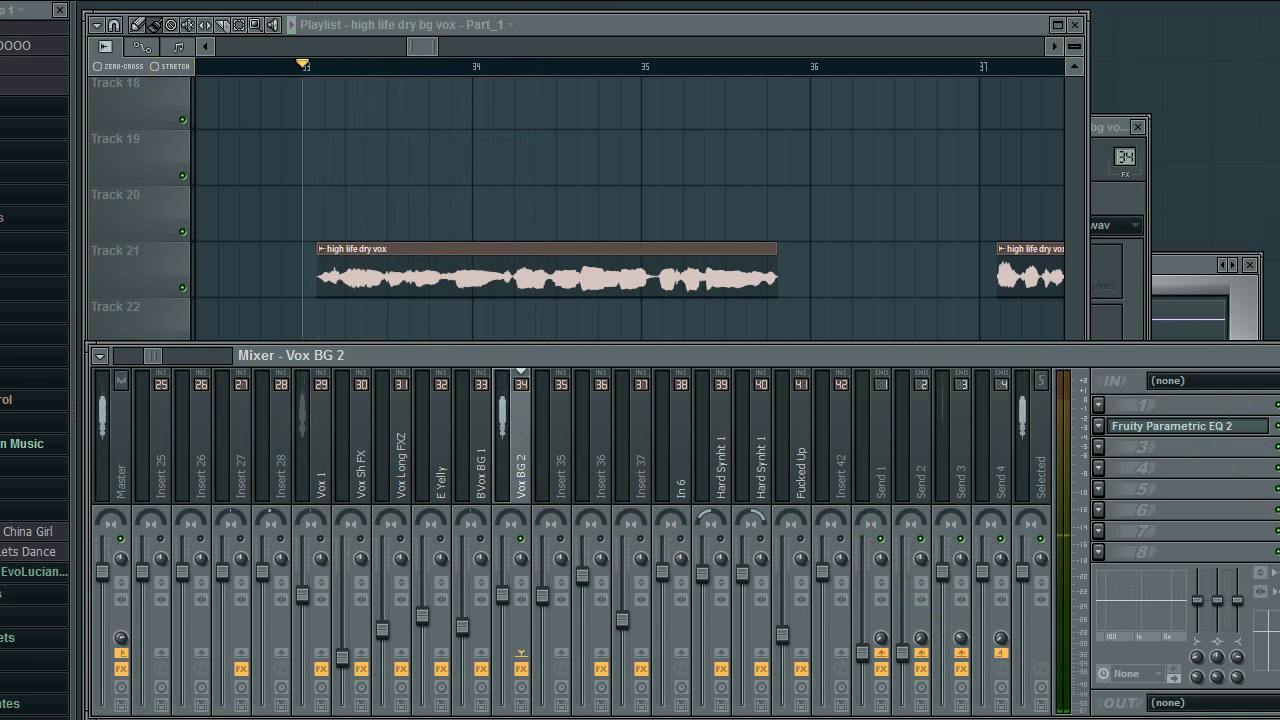
Check the audio device settings, close them and replay the vocals from bar 33.
left_click(80, 2)
left_click(80, 15)
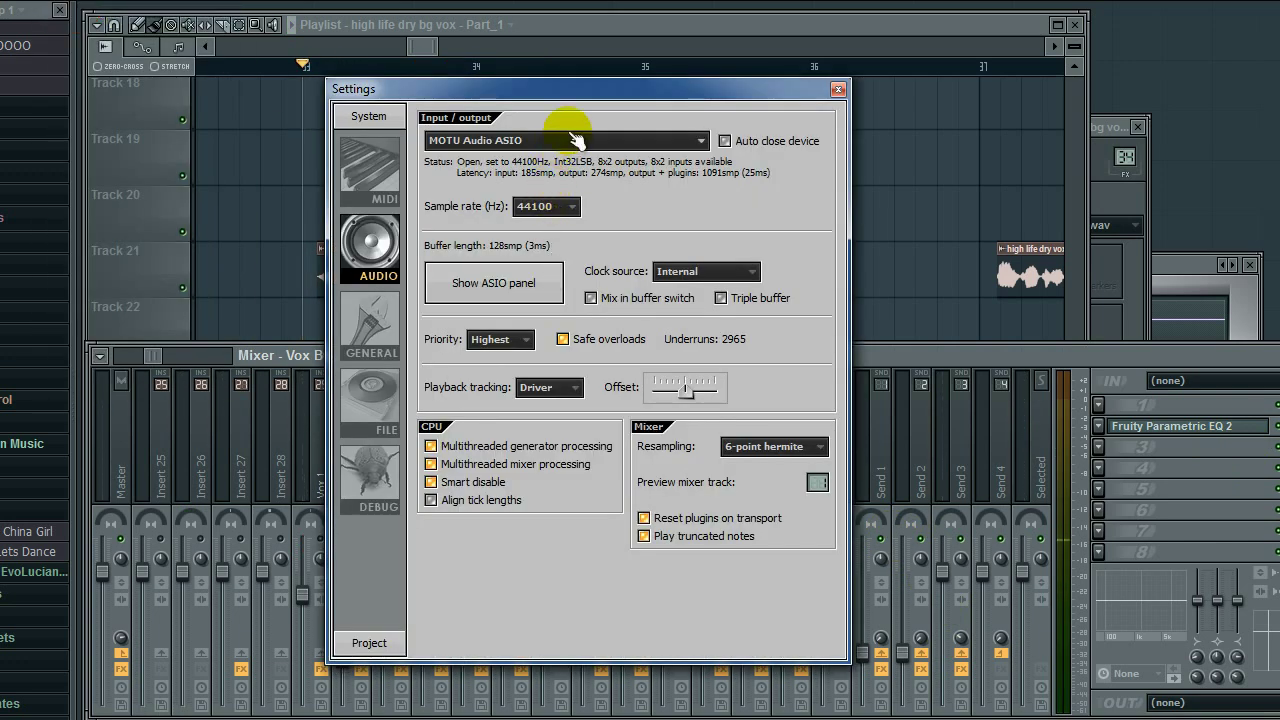
left_click(838, 89)
key("space")
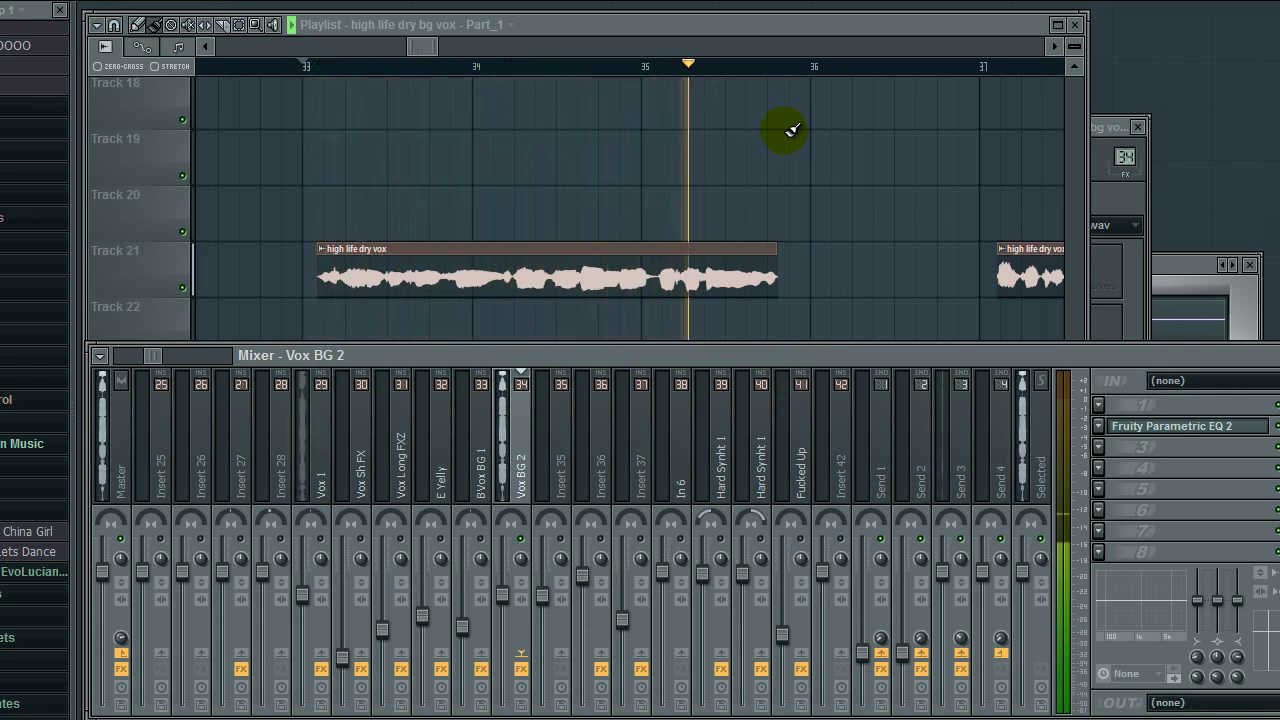
key("space")
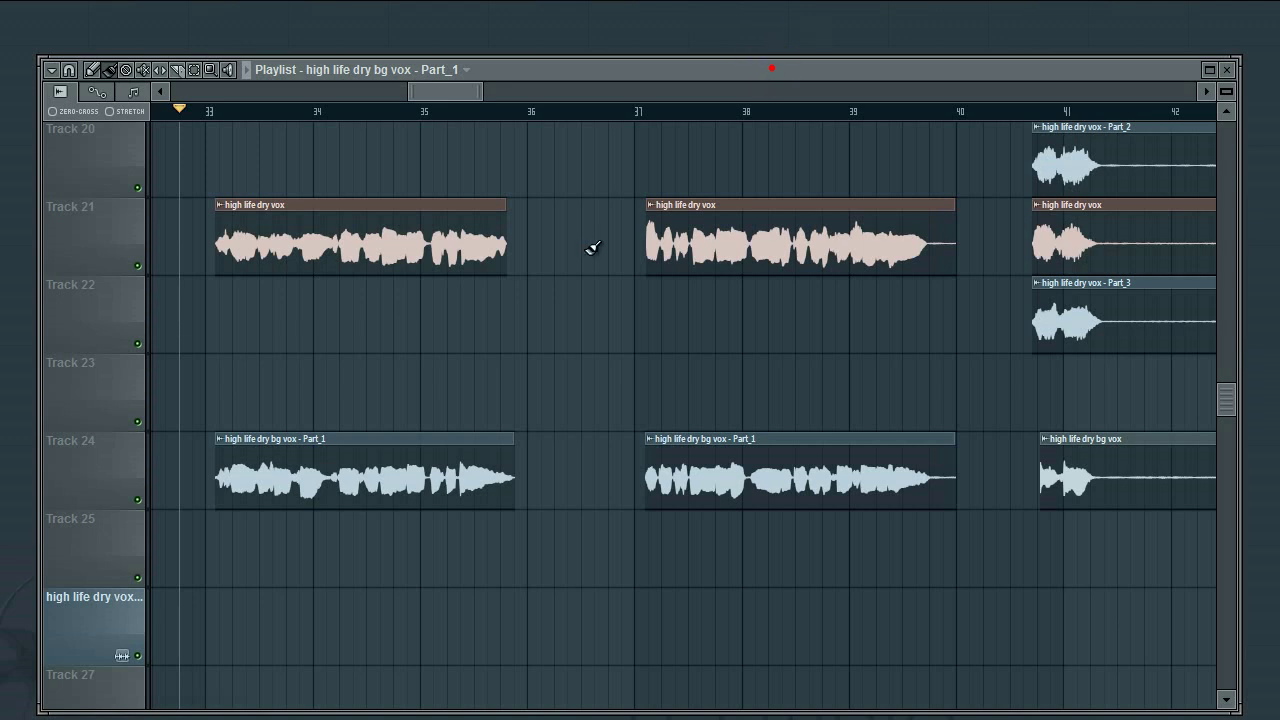
Play the vocals from just before bar 33 and bring the Vox BG 2 mixer track and its effects into view.
left_click_drag(470, 323, 555, 335)
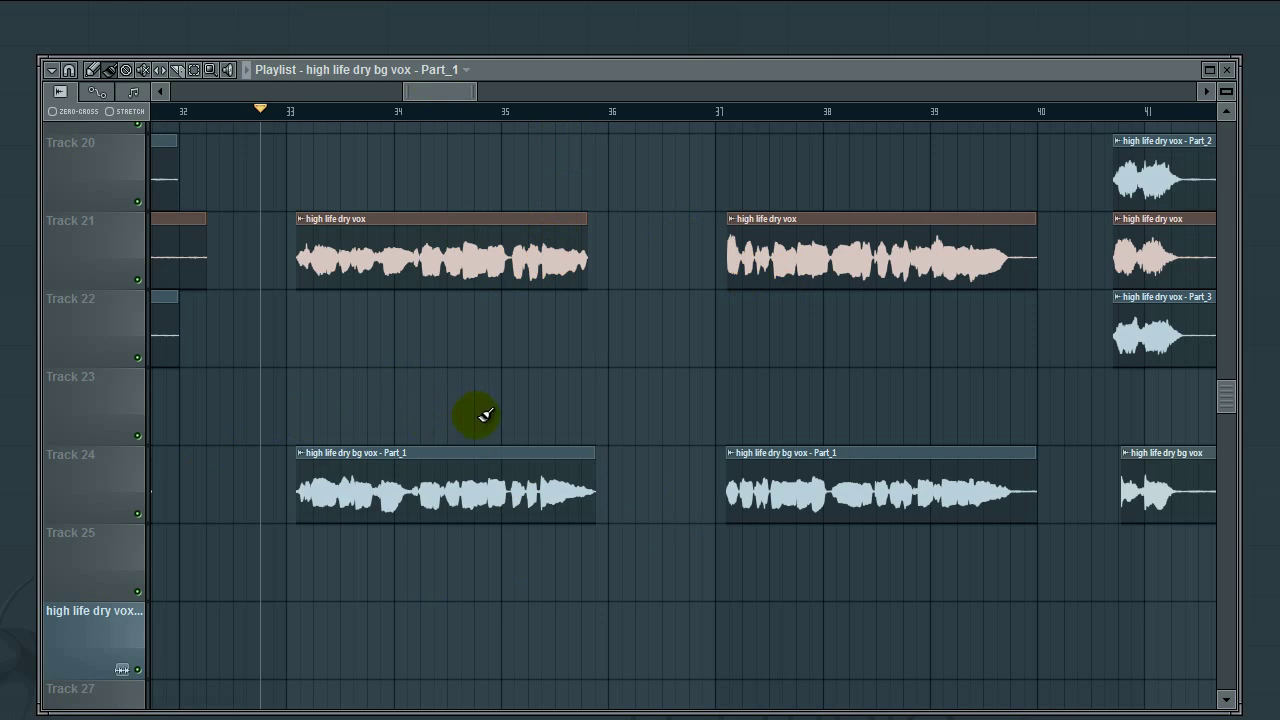
key("space")
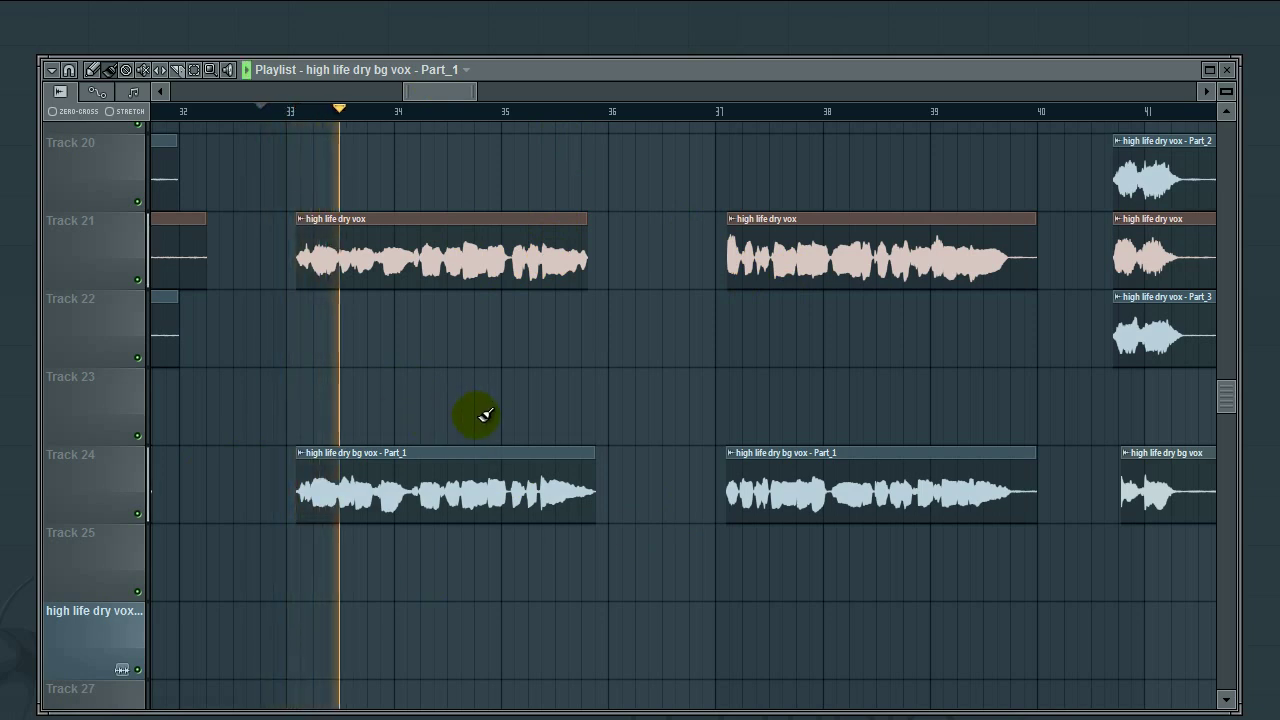
key("F9")
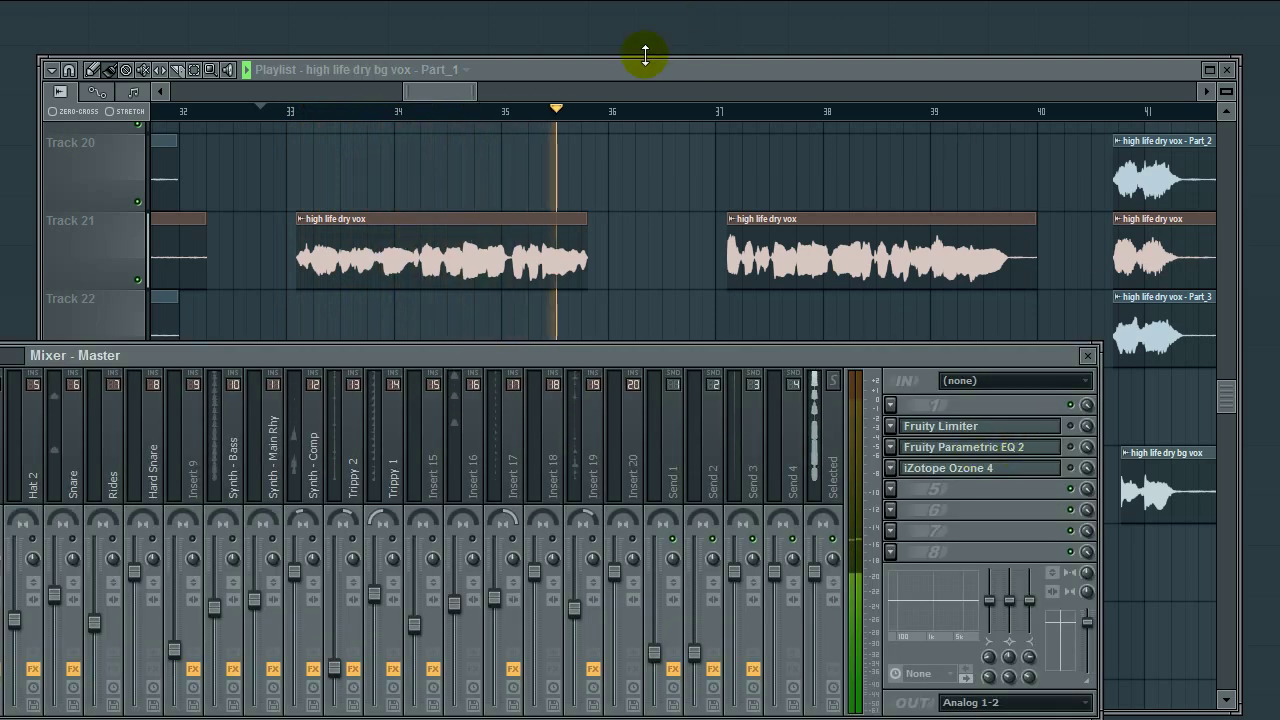
left_click(158, 468)
left_click_drag(158, 352, 477, 340)
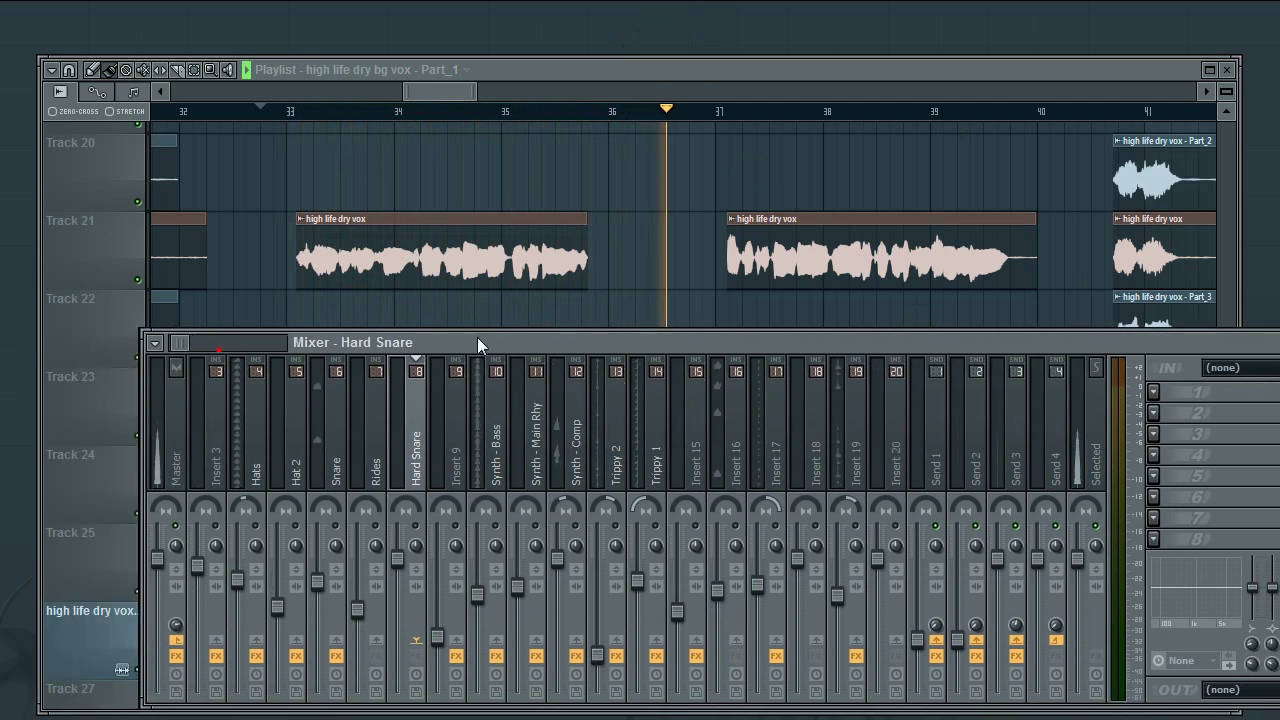
left_click_drag(184, 343, 217, 339)
left_click(488, 415)
left_click_drag(623, 343, 484, 318)
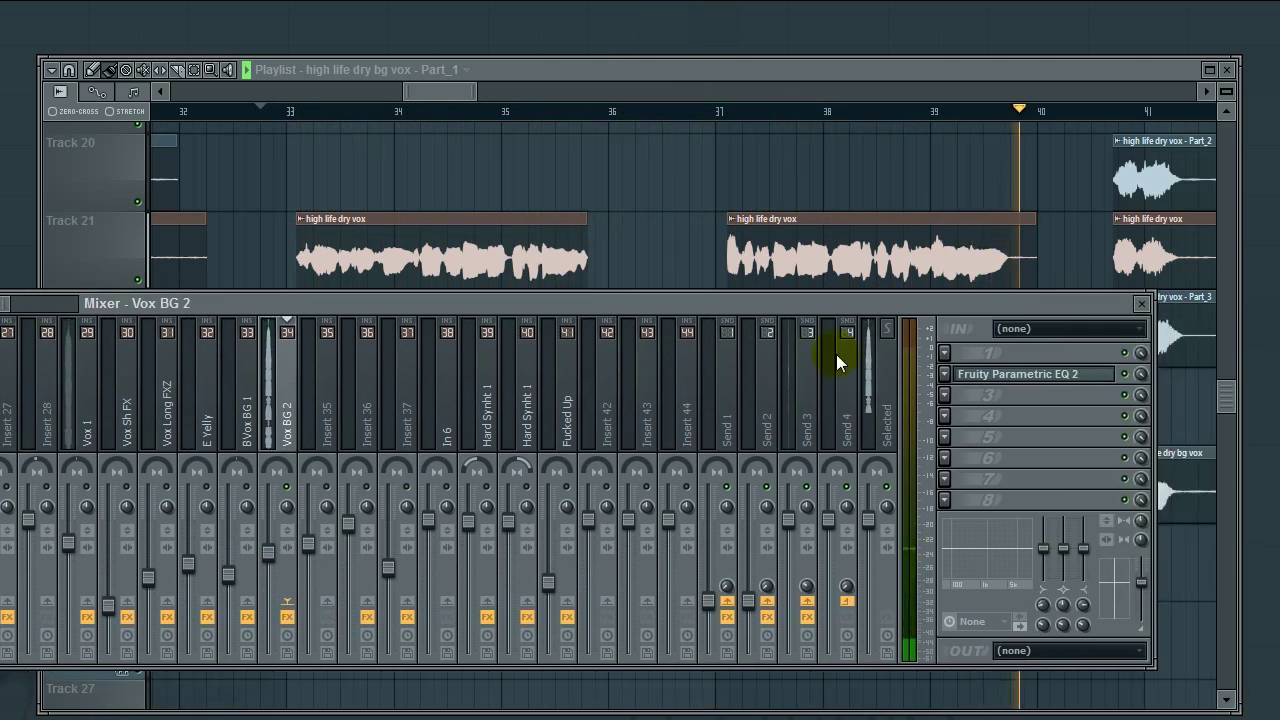
Open the Fruity Parametric EQ 2 on Vox BG 2 and return to the playlist.
left_click(1088, 377)
left_click(1088, 376)
left_click(826, 76)
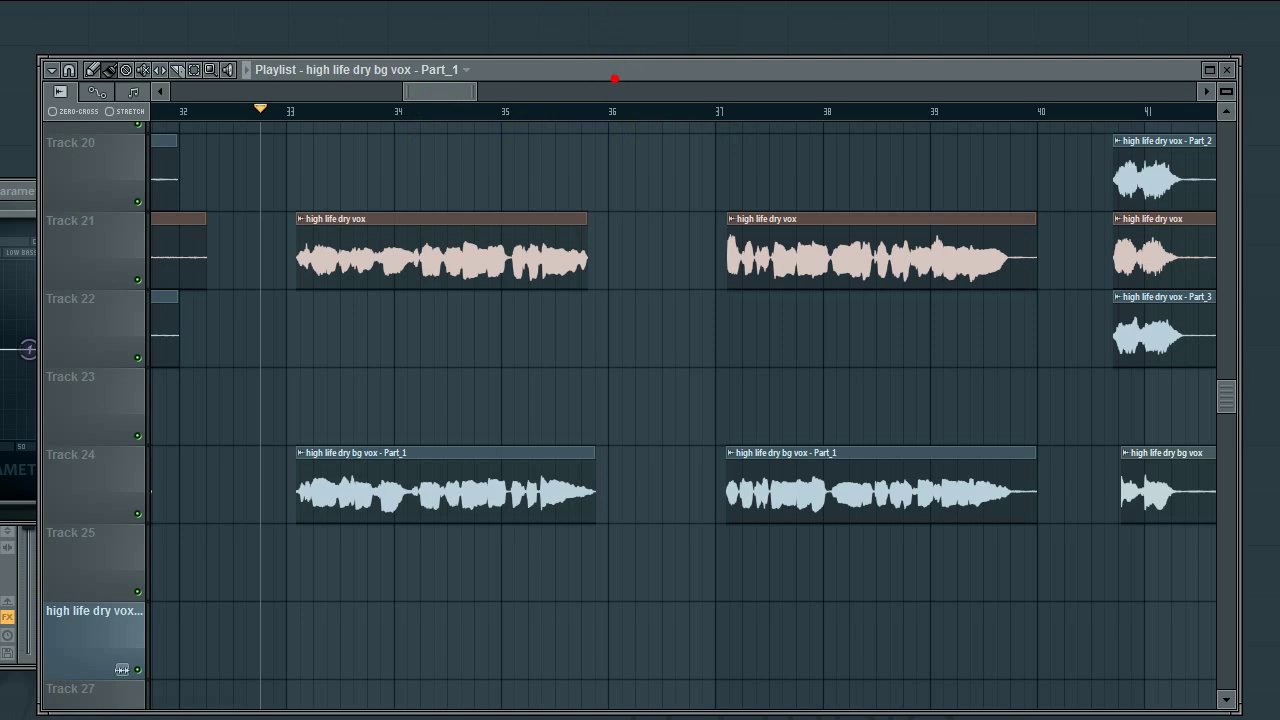
Review the Vox BG 2 mixer track against the lead and background vocal clips on Tracks 21 and 24.
key("F9")
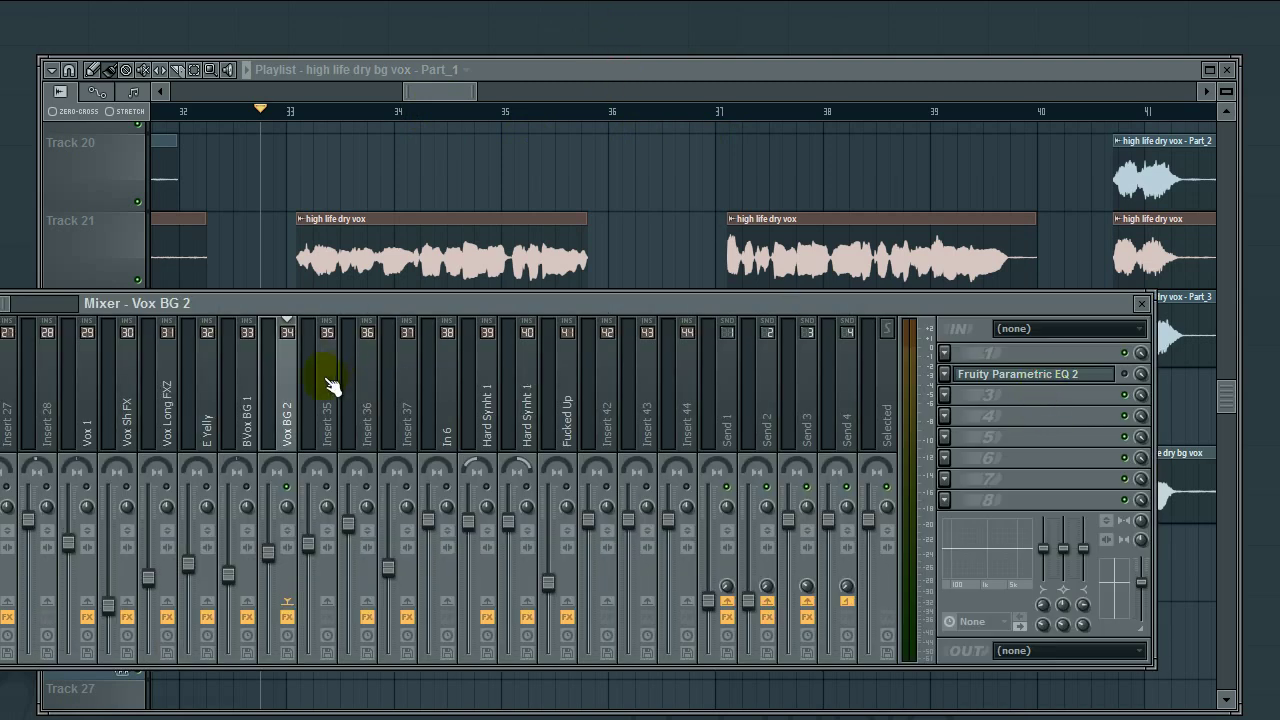
left_click(1025, 356)
left_click(835, 79)
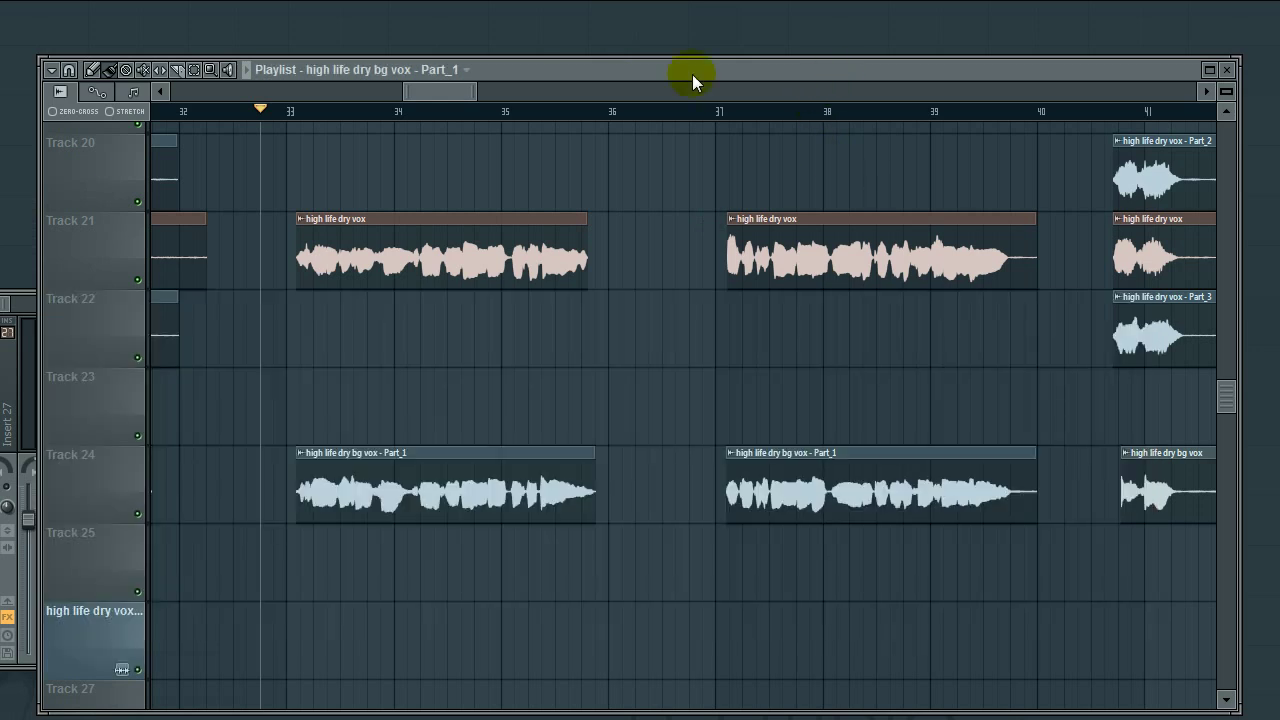
mouse_move(624, 369)
left_mouse_down()
mouse_move(677, 223)
mouse_move(594, 226)
left_mouse_up()
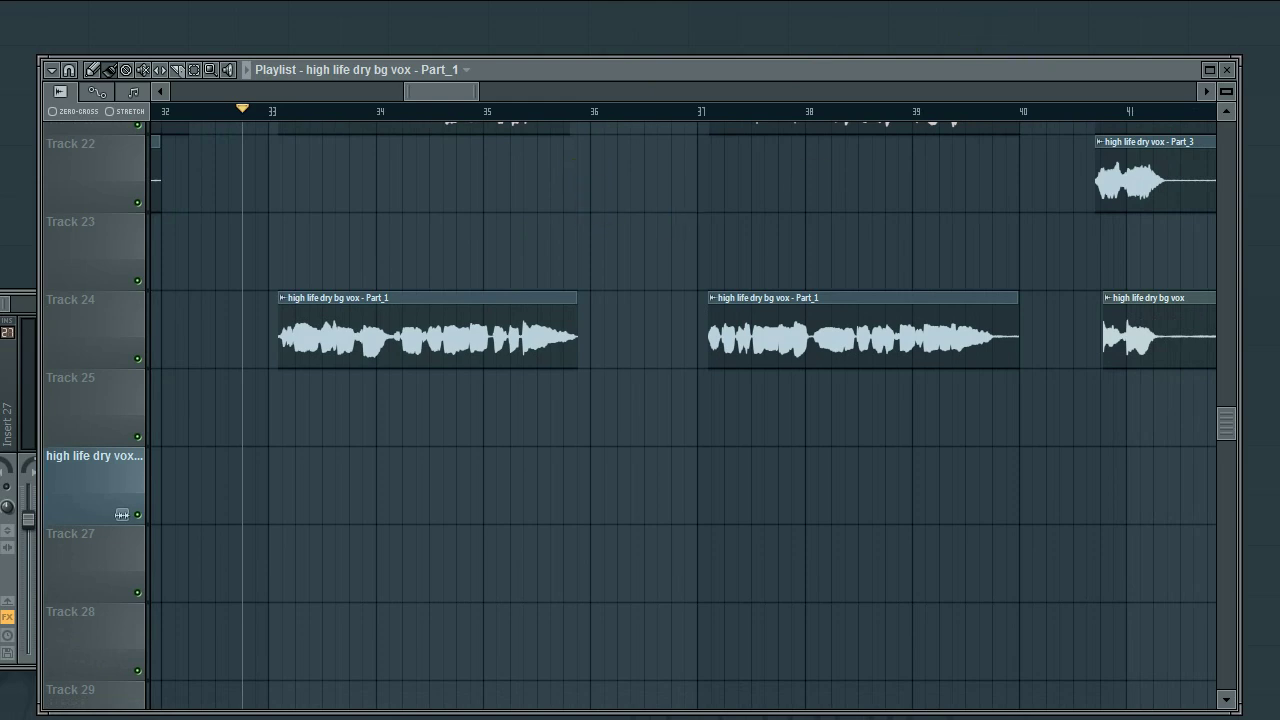
key("F9")
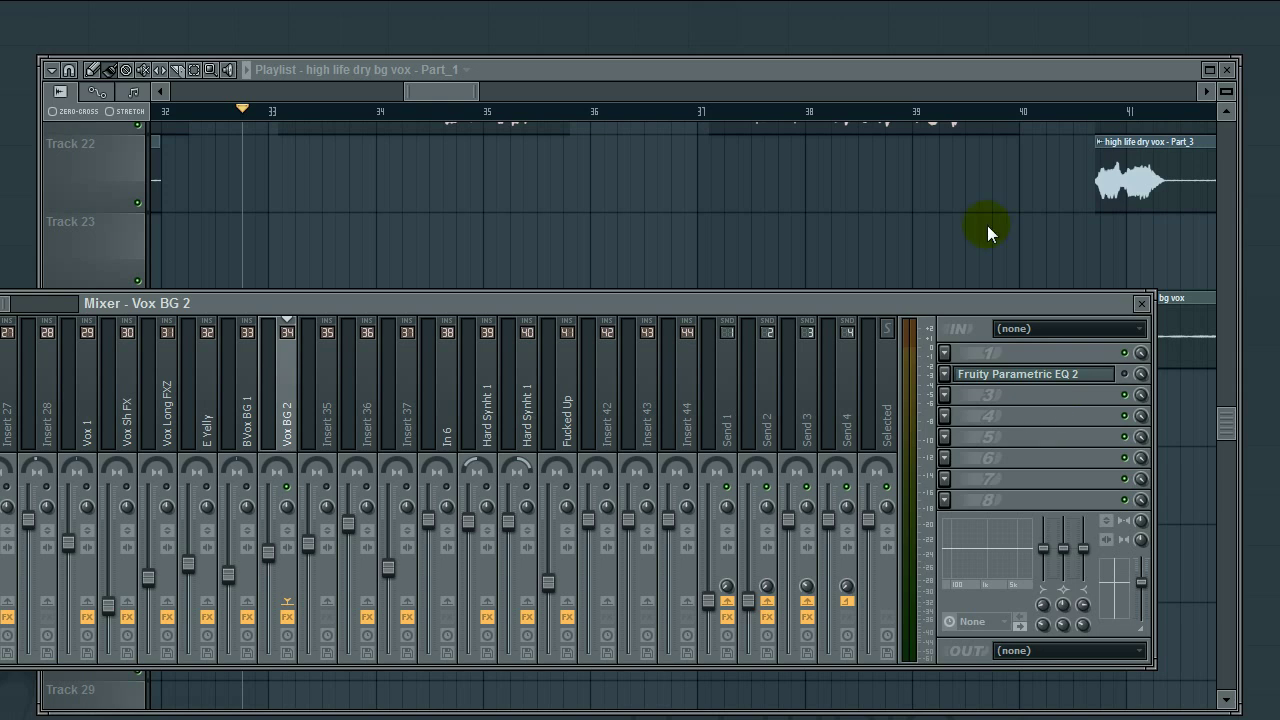
left_click(673, 67)
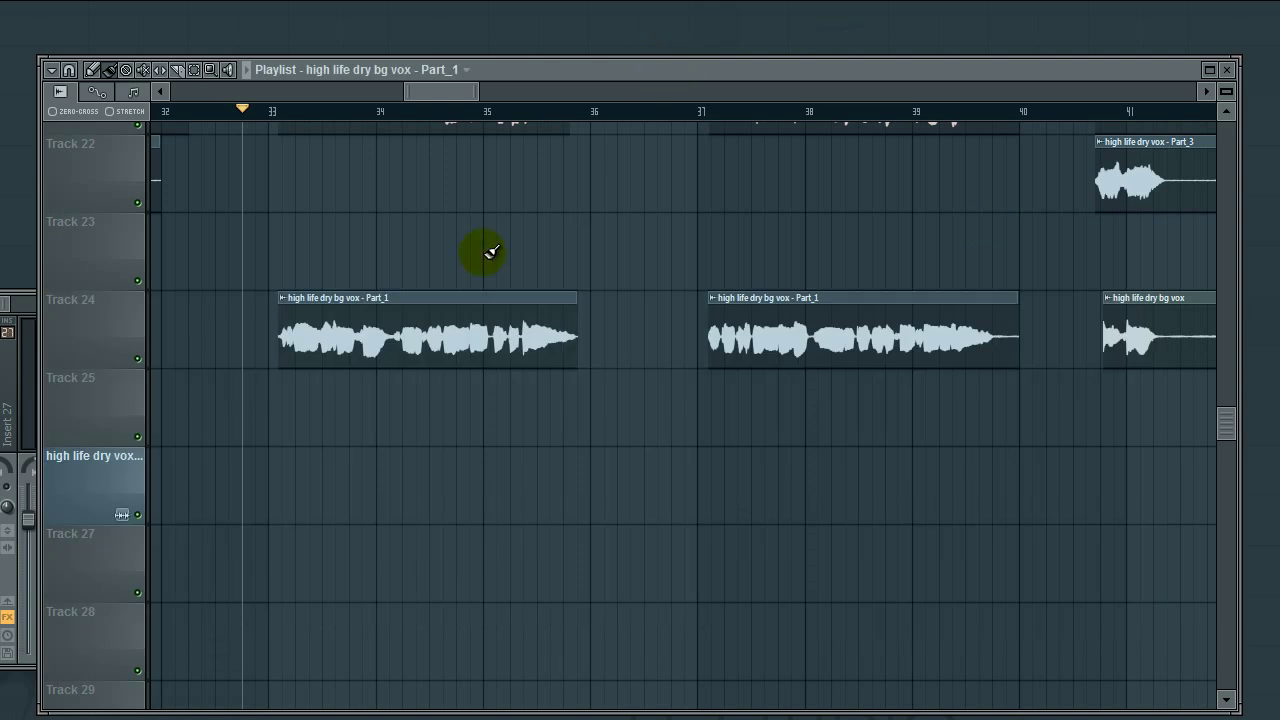
scroll(490, 252, "up", 2)
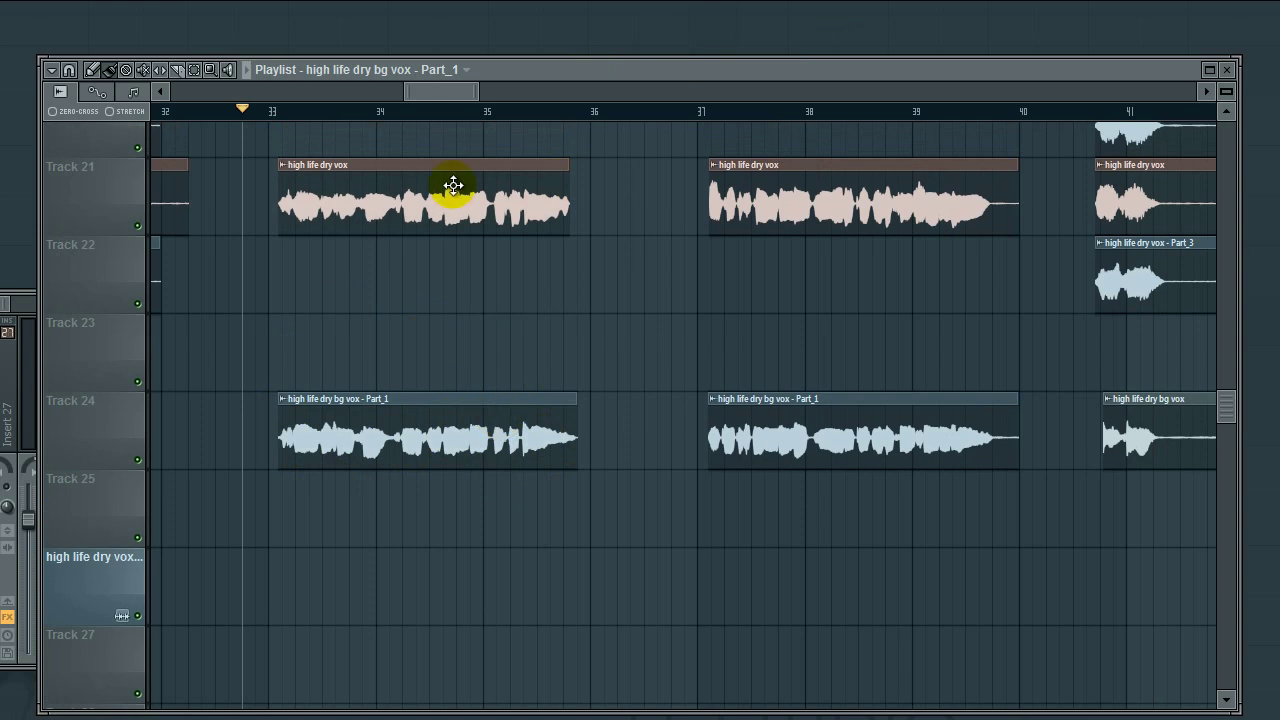
Bring up the mixer, display the Vox 1 effects chain and play the vocals from just before bar 33, stopping after each pass.
key("F9")
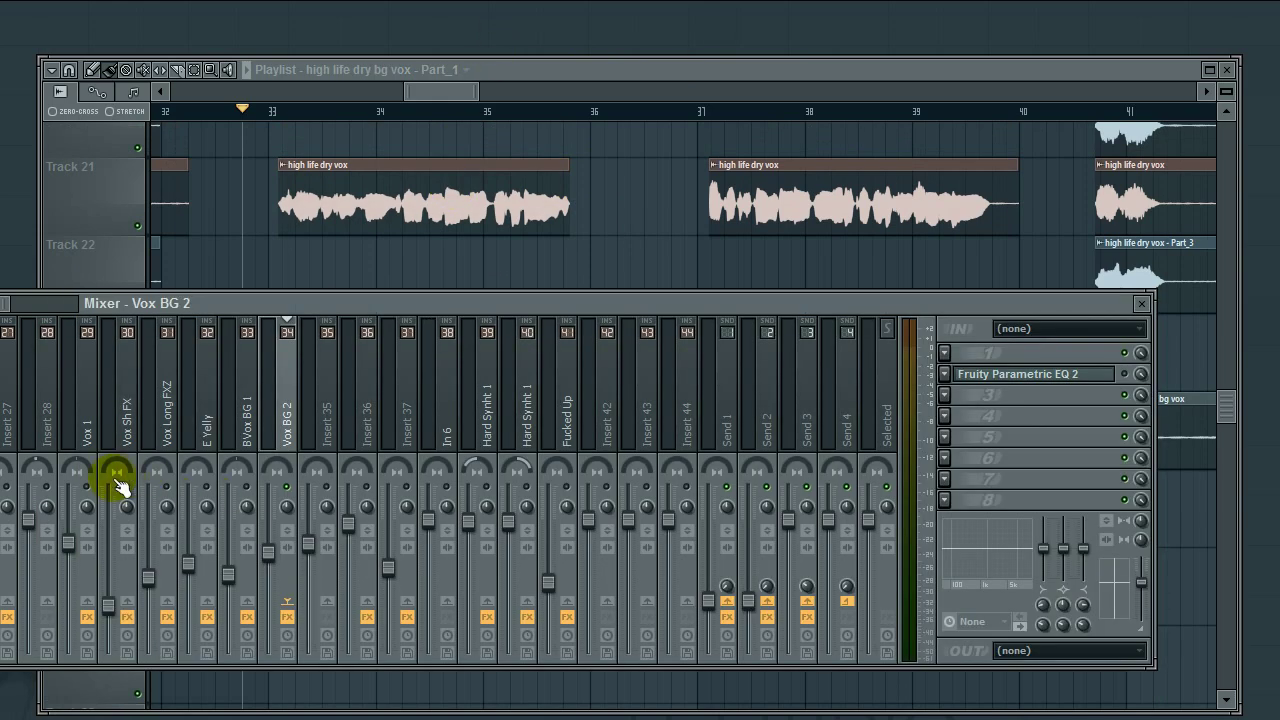
key("space")
left_click(92, 494)
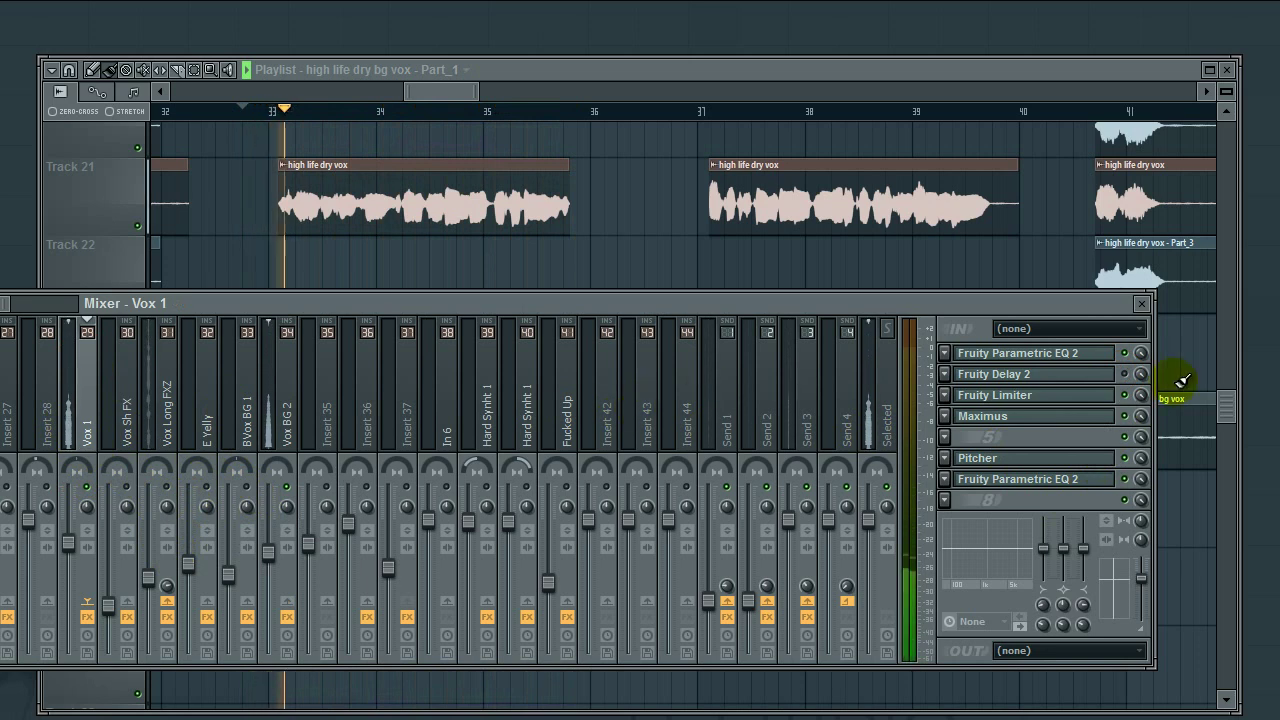
key("space")
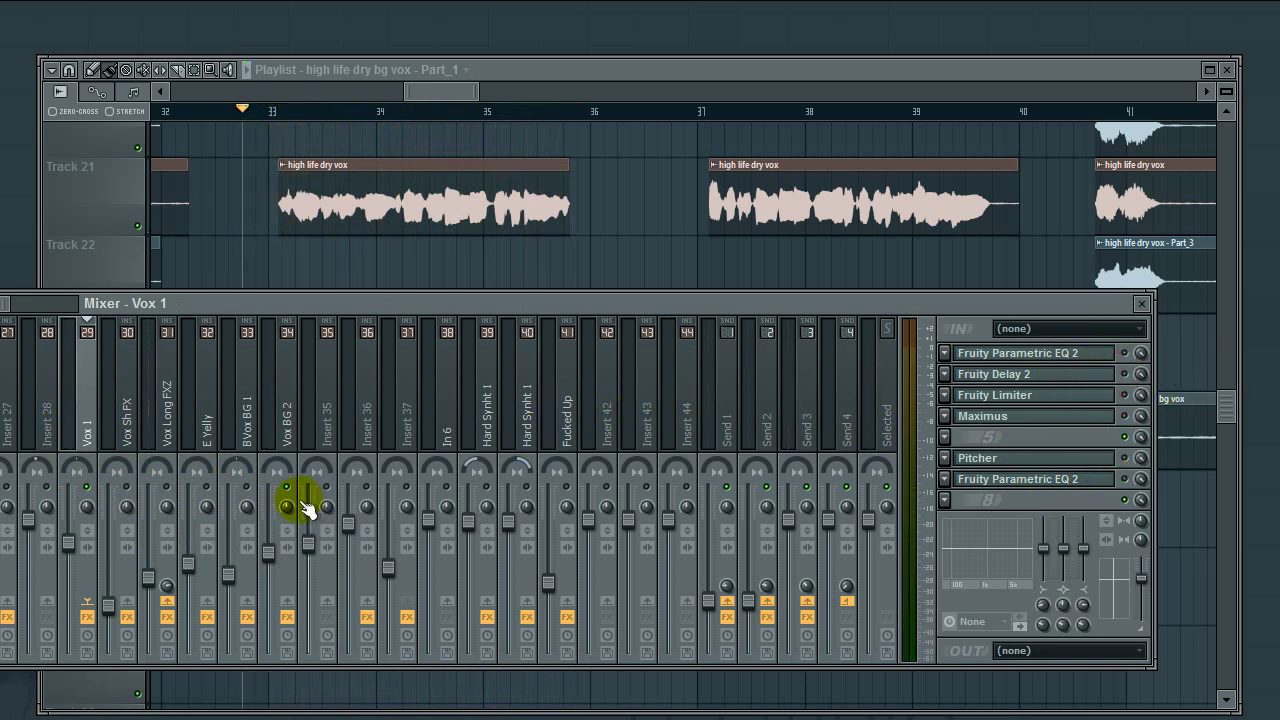
key("space")
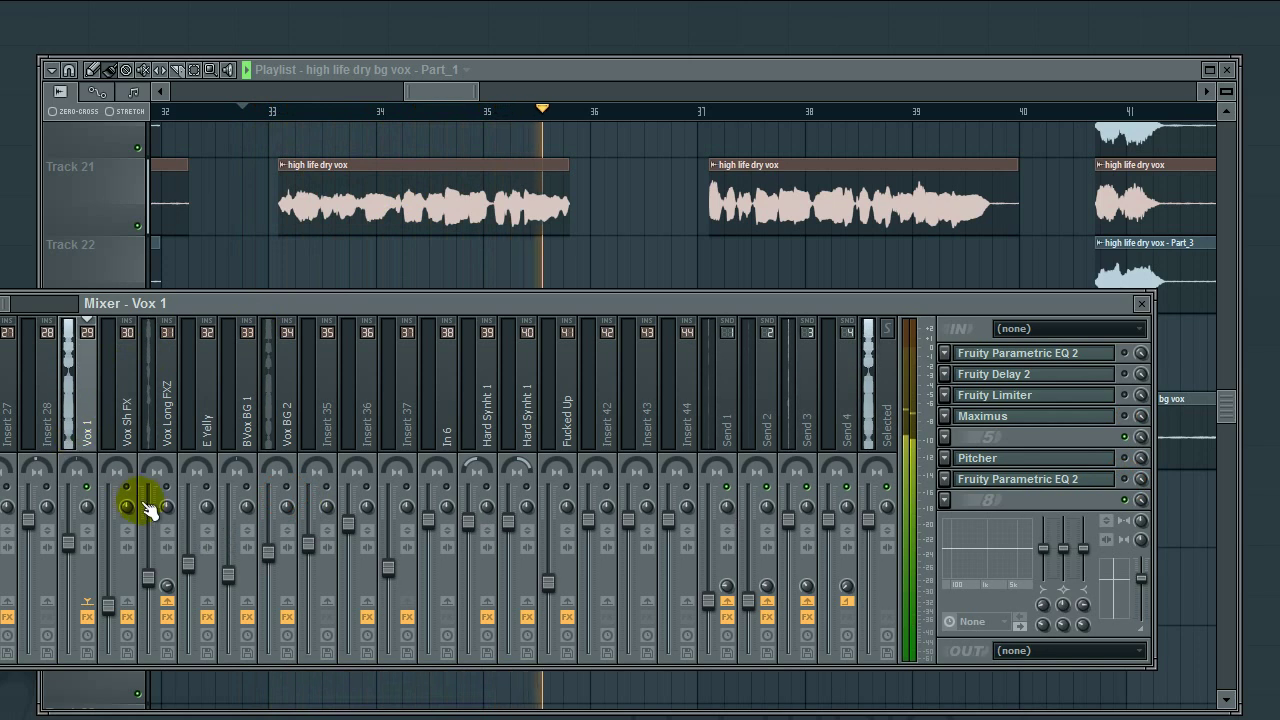
key("space")
Enable Fruity Parametric EQ 2, Fruity Delay 2 and Fruity Limiter on Vox 1, briefly inspecting the EQ curve.
left_click(268, 558)
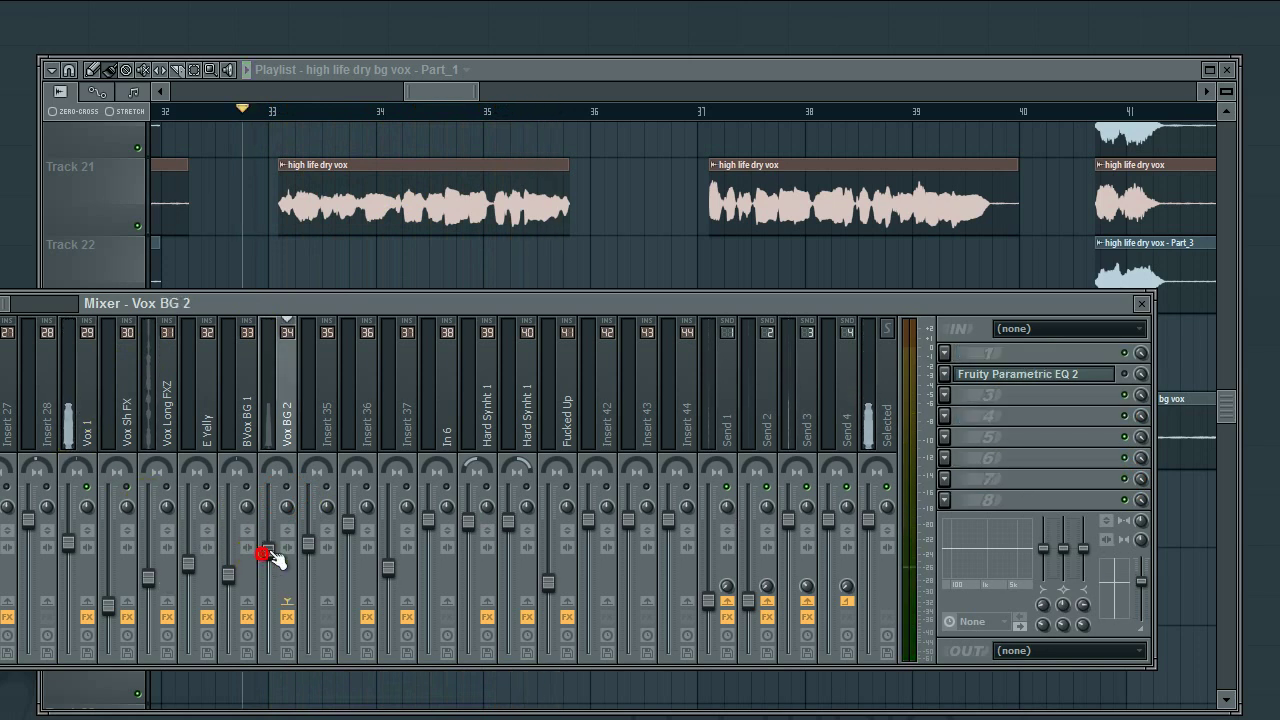
left_click(86, 449)
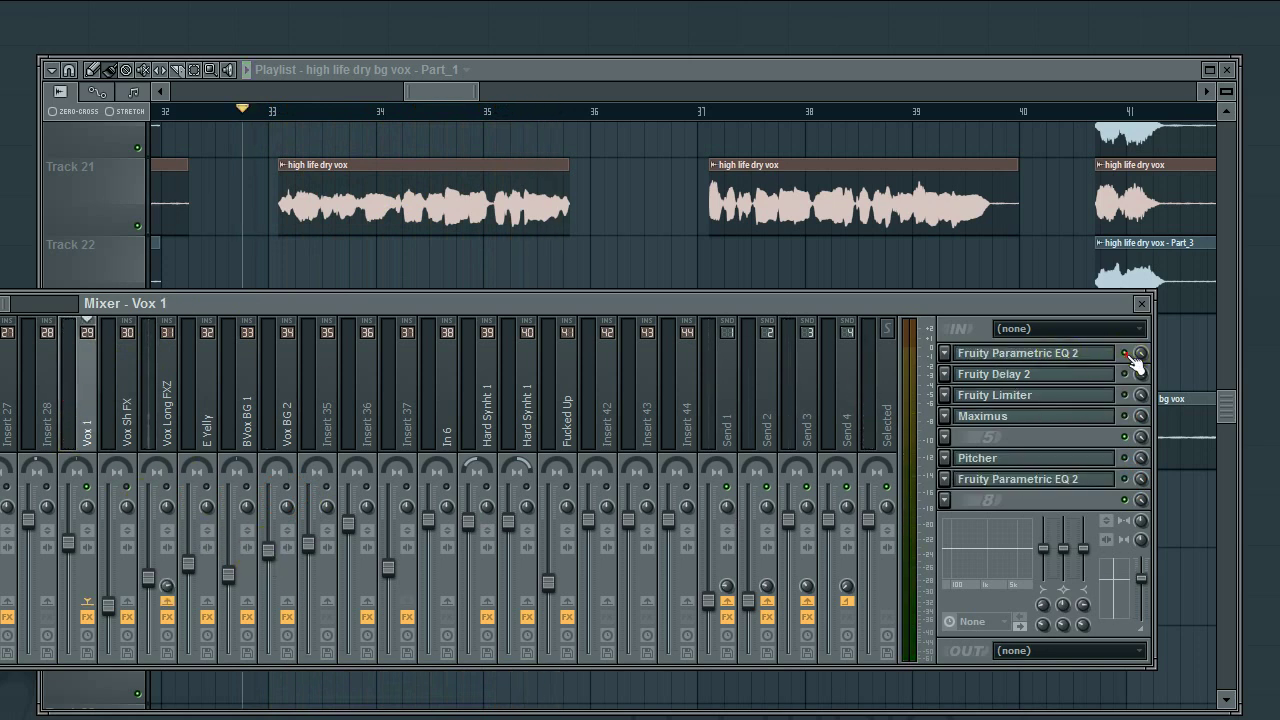
left_click(1093, 358)
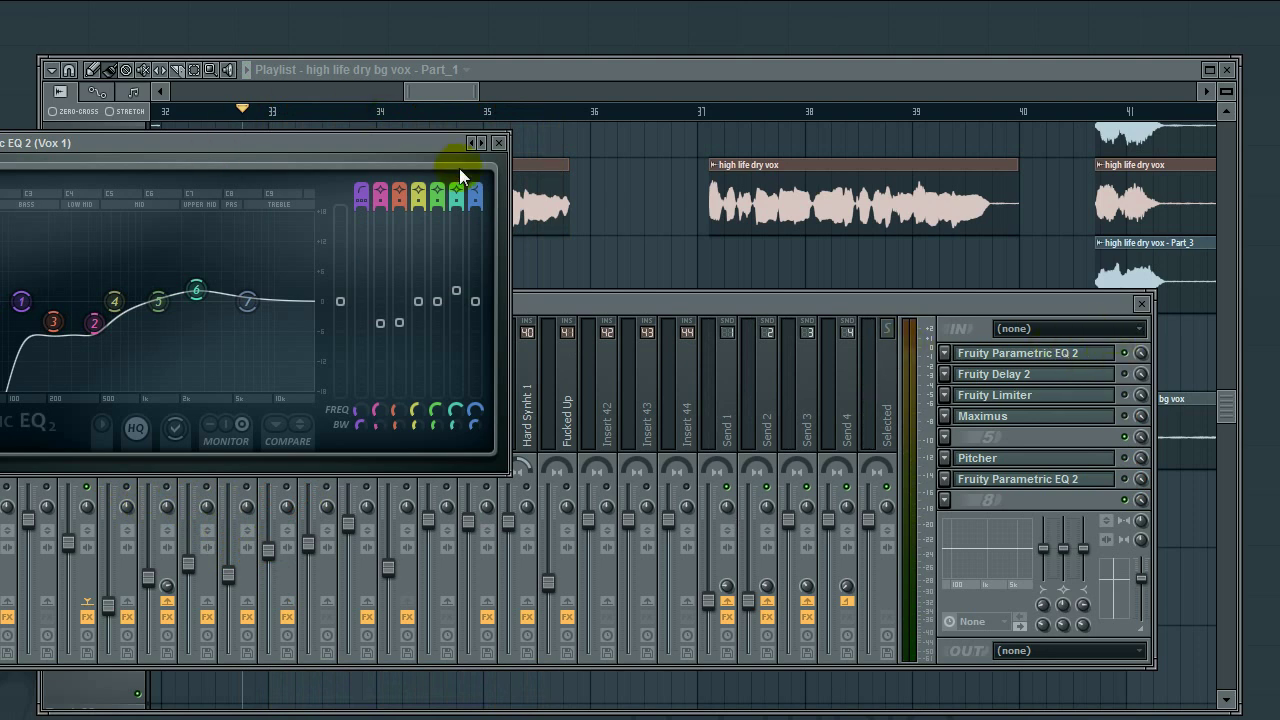
left_click(497, 142)
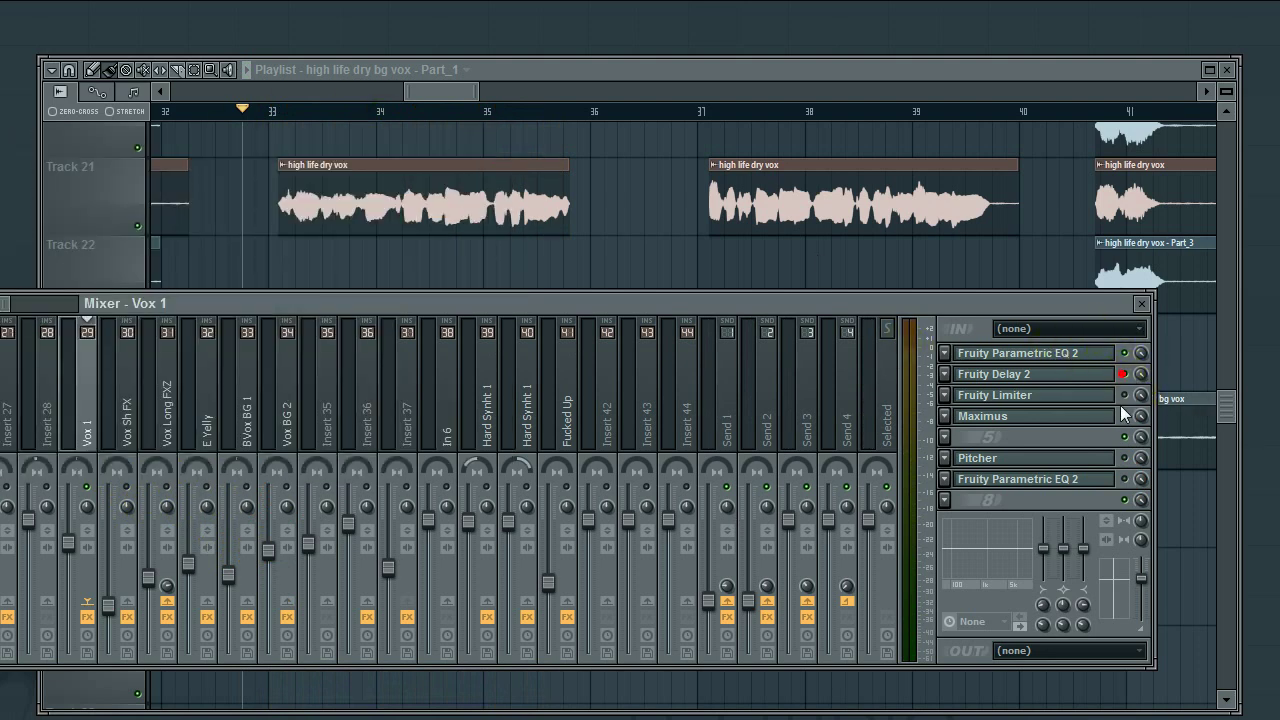
left_click(1122, 396)
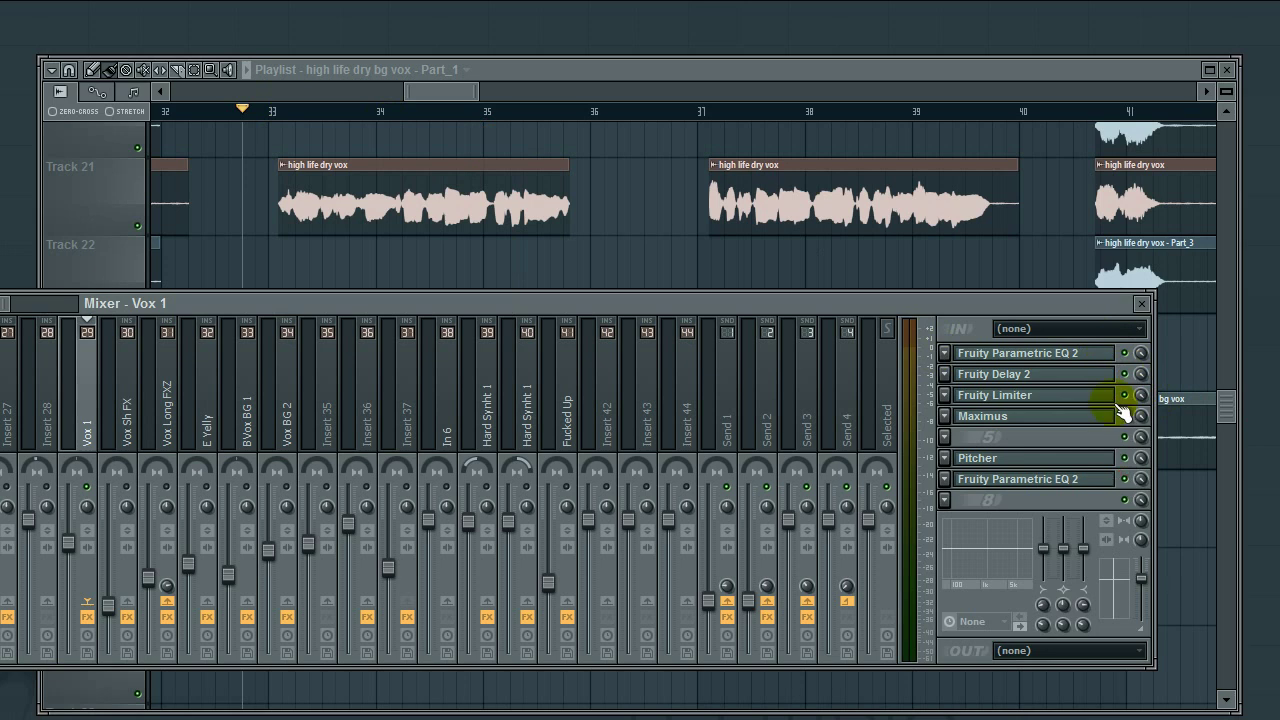
Enable the Fruity Parametric EQ 2 on the Vox BG 2 mixer track and open its editor.
left_click(289, 402)
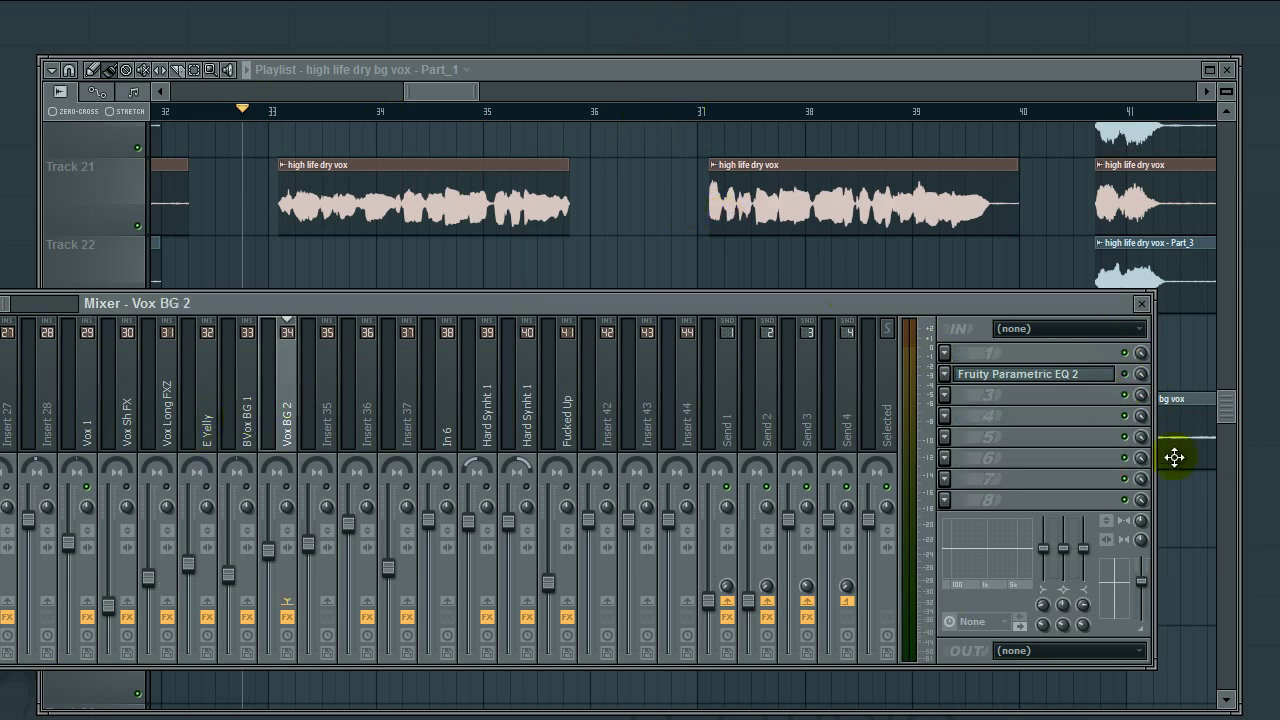
left_click(1110, 376)
left_click(1112, 380)
left_click(1080, 377)
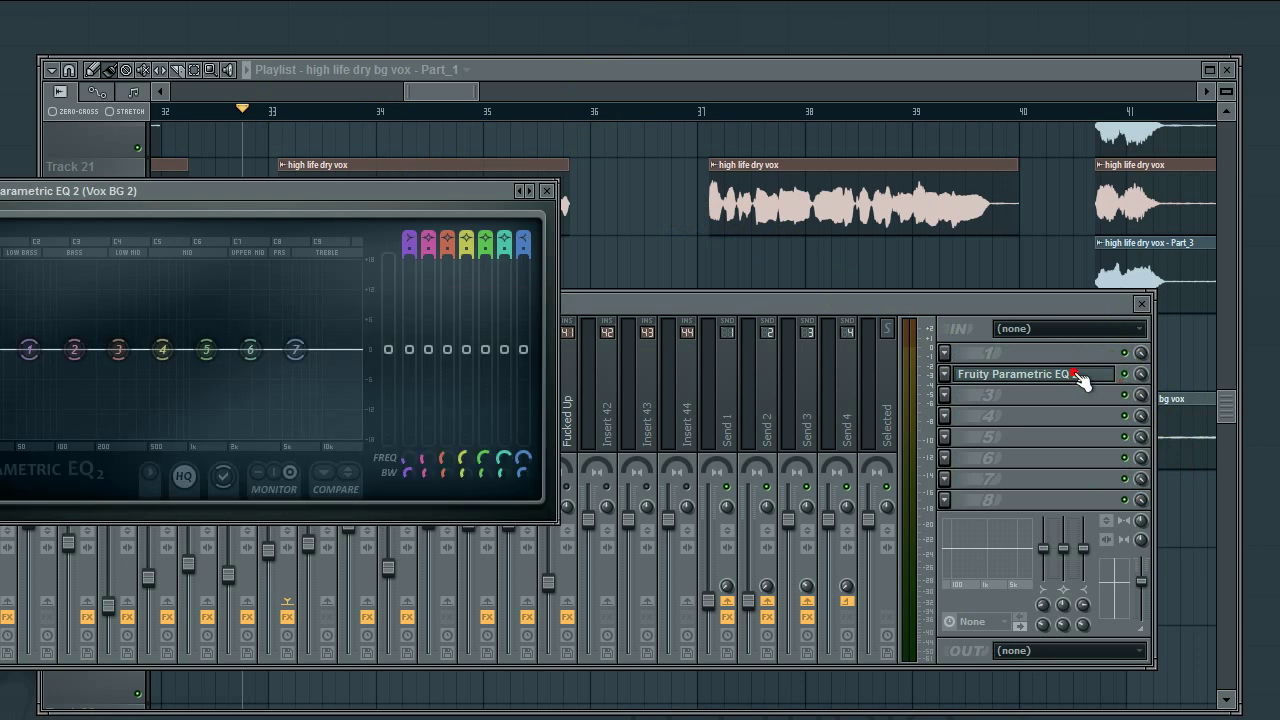
left_click(1082, 381)
left_click(1040, 383)
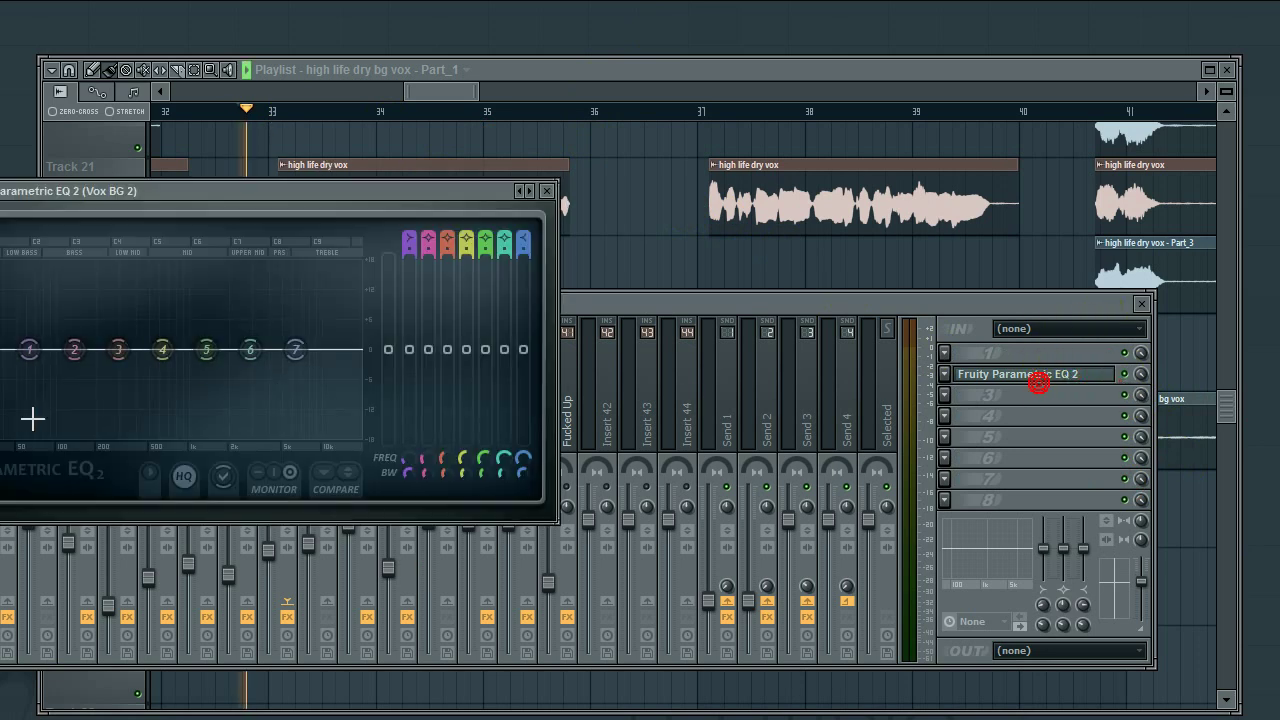
Play the vocals while examining the Vox BG 2 frequency spectrum, with the EQ window moved fully into view.
key("space")
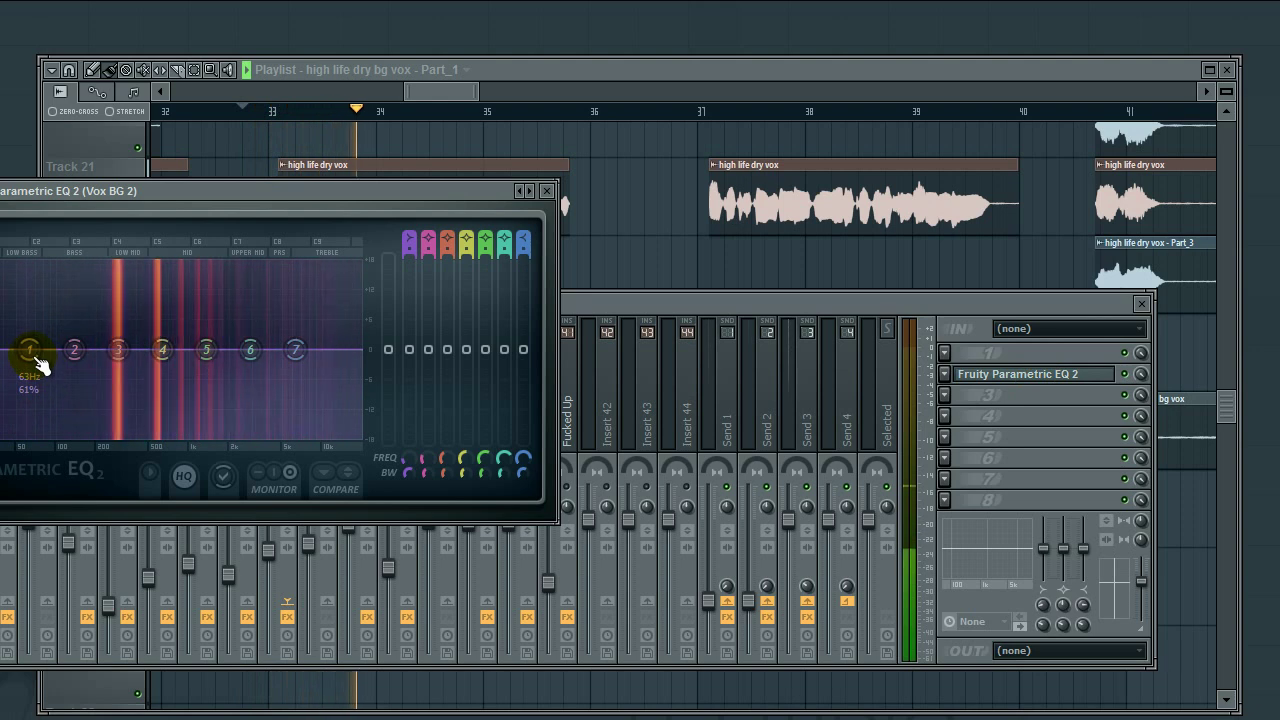
left_click_drag(276, 196, 383, 399)
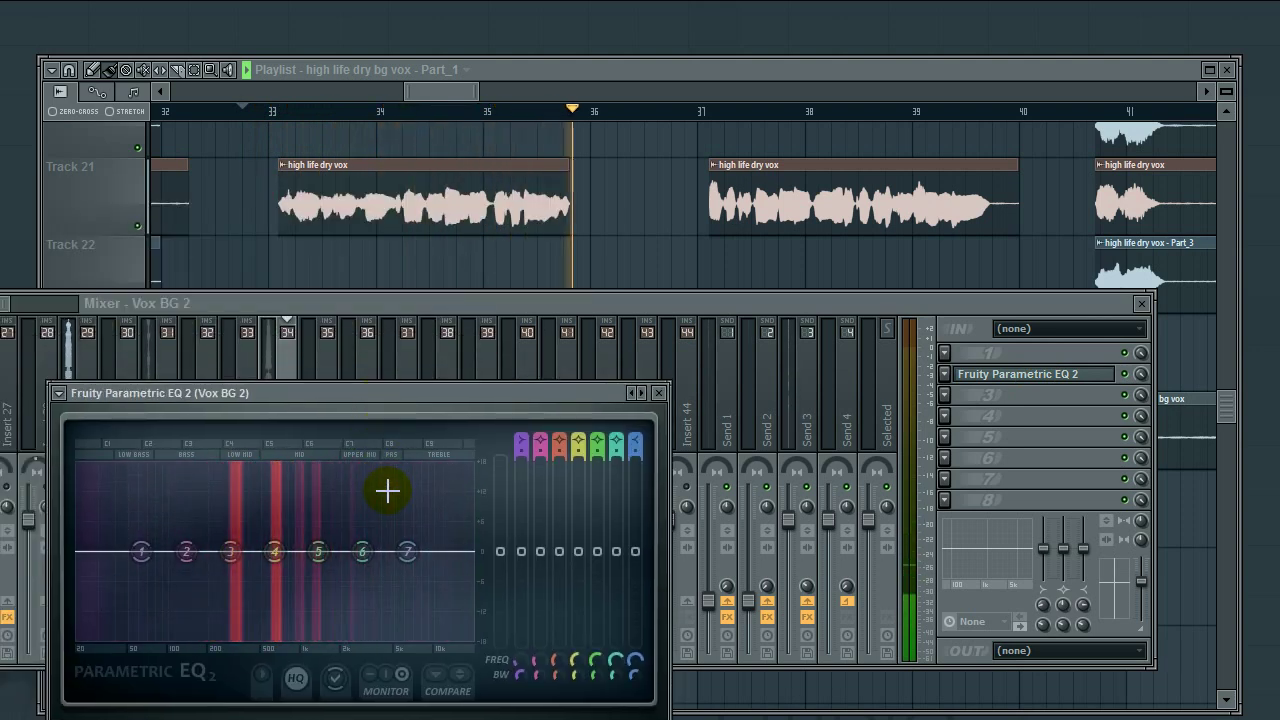
key("space")
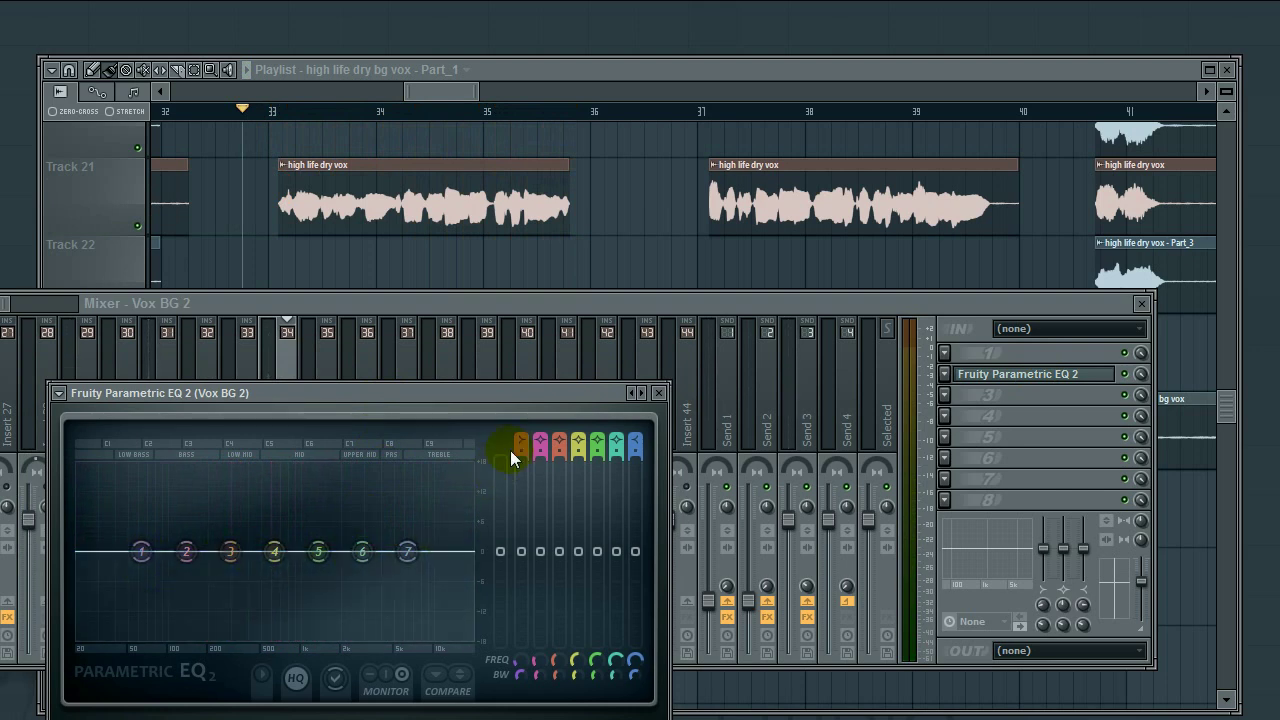
Make band 1 of the Vox BG 2 EQ a high-pass filter and raise its cutoff to about 146 Hz during playback.
mouse_move(517, 440)
left_mouse_down()
mouse_move(523, 470)
mouse_move(508, 460)
left_mouse_up()
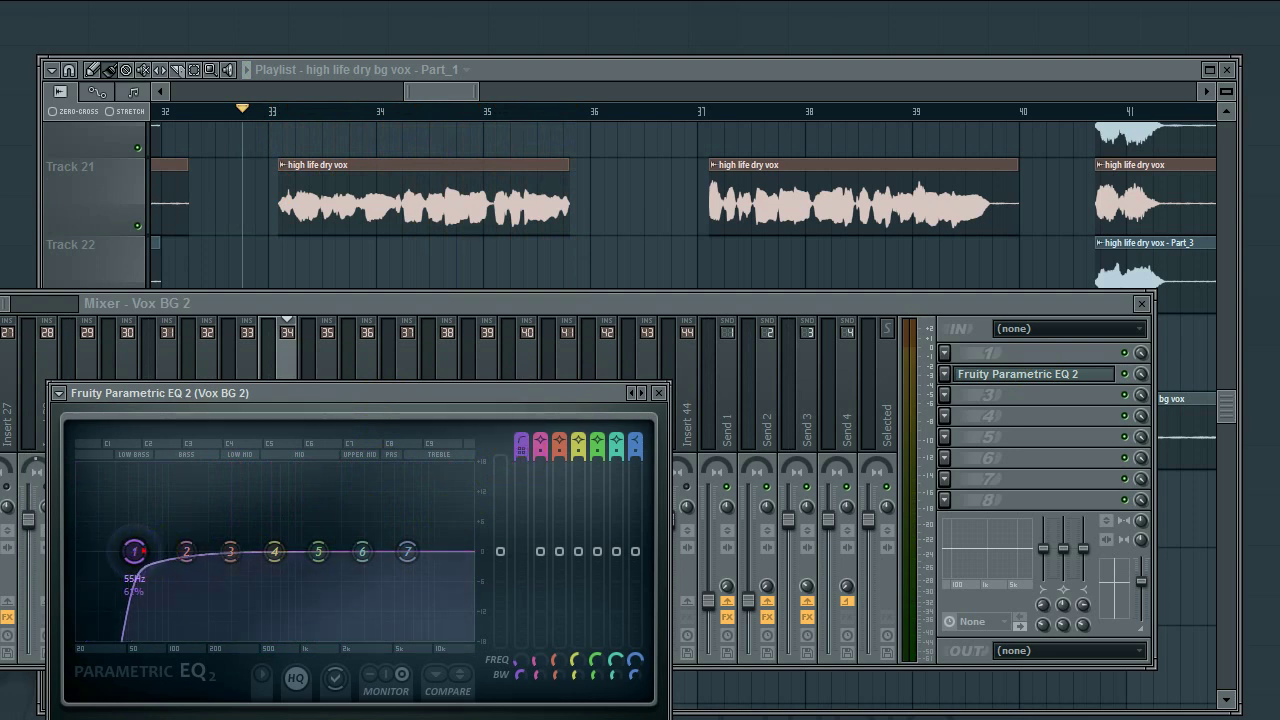
left_click_drag(134, 551, 188, 551)
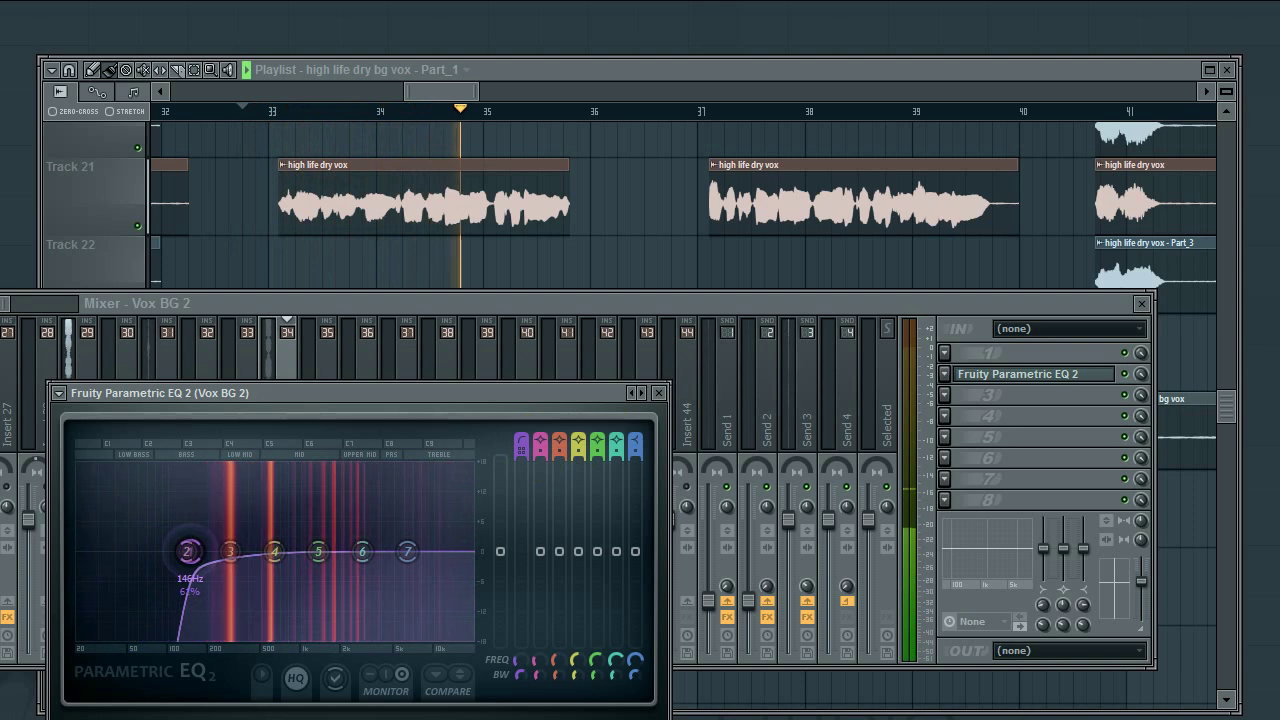
key("space")
Replay the vocals and nudge the band 1 high-pass cutoff on Vox BG 2 up to about 158 Hz.
left_click(383, 297)
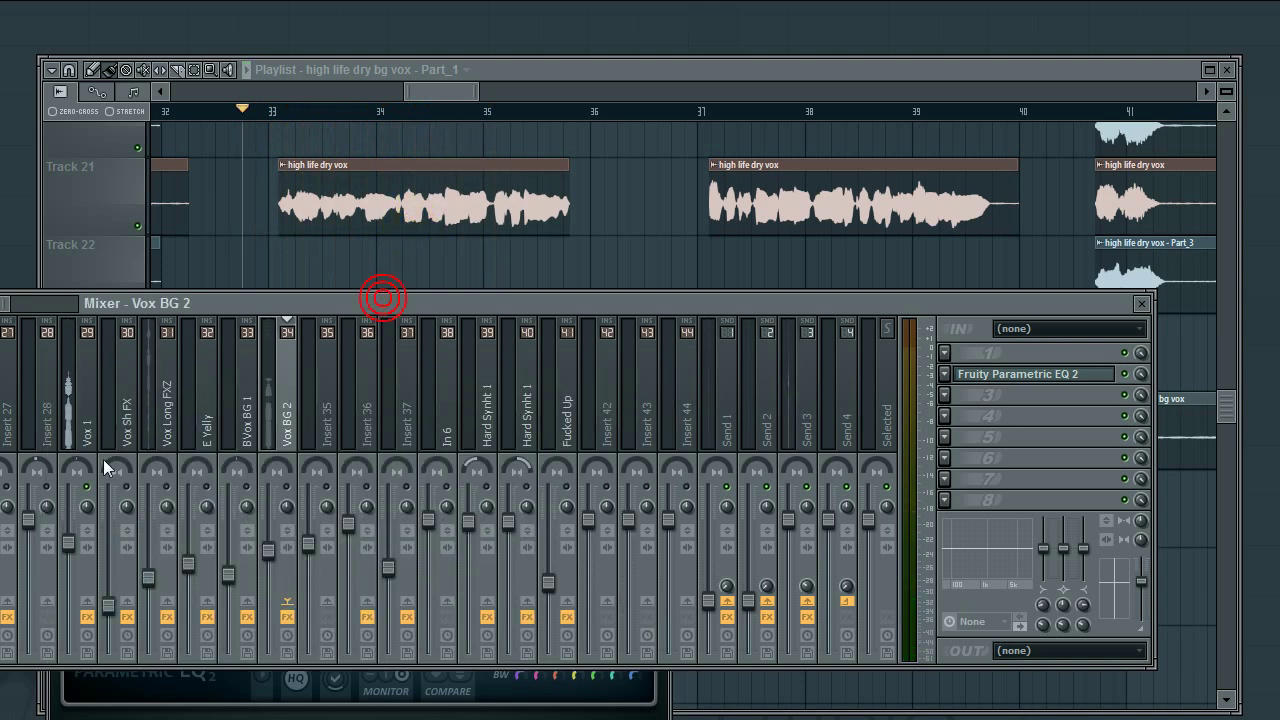
key("space")
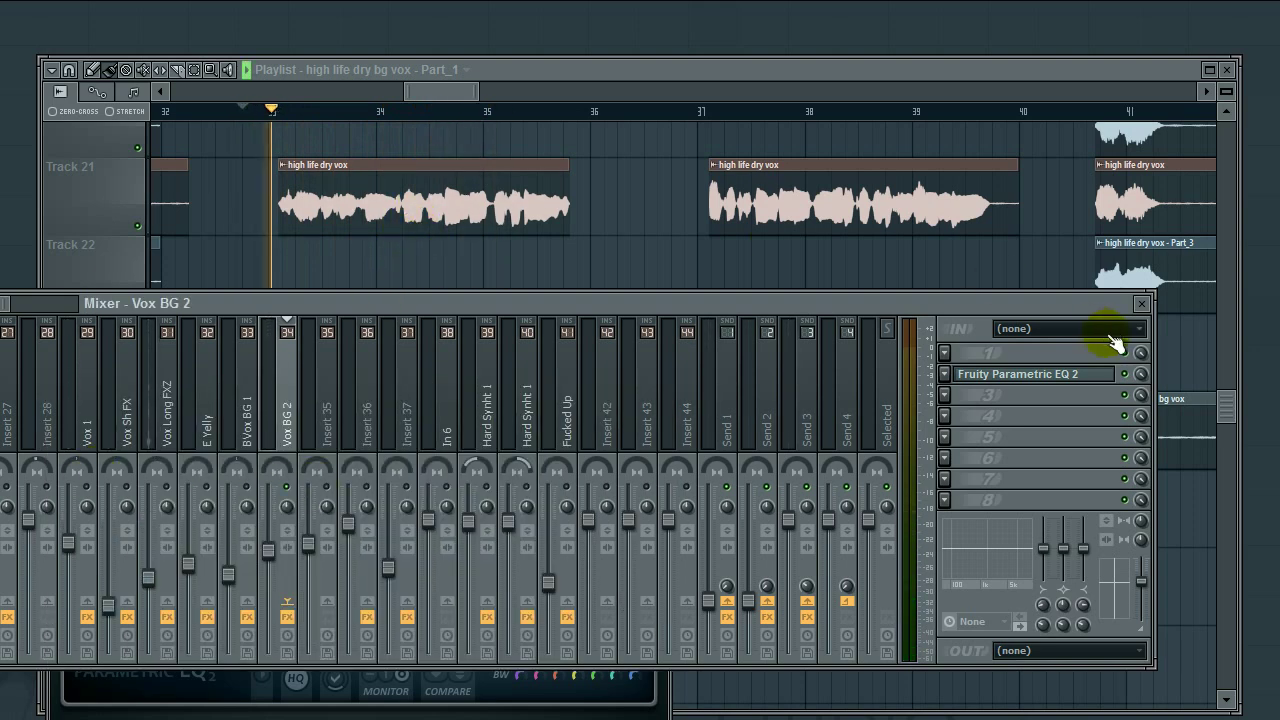
left_click(1063, 374)
mouse_move(190, 551)
left_mouse_down()
mouse_move(251, 545)
mouse_move(216, 558)
mouse_move(196, 540)
mouse_move(100, 548)
mouse_move(204, 551)
mouse_move(192, 551)
left_mouse_up()
key("space")
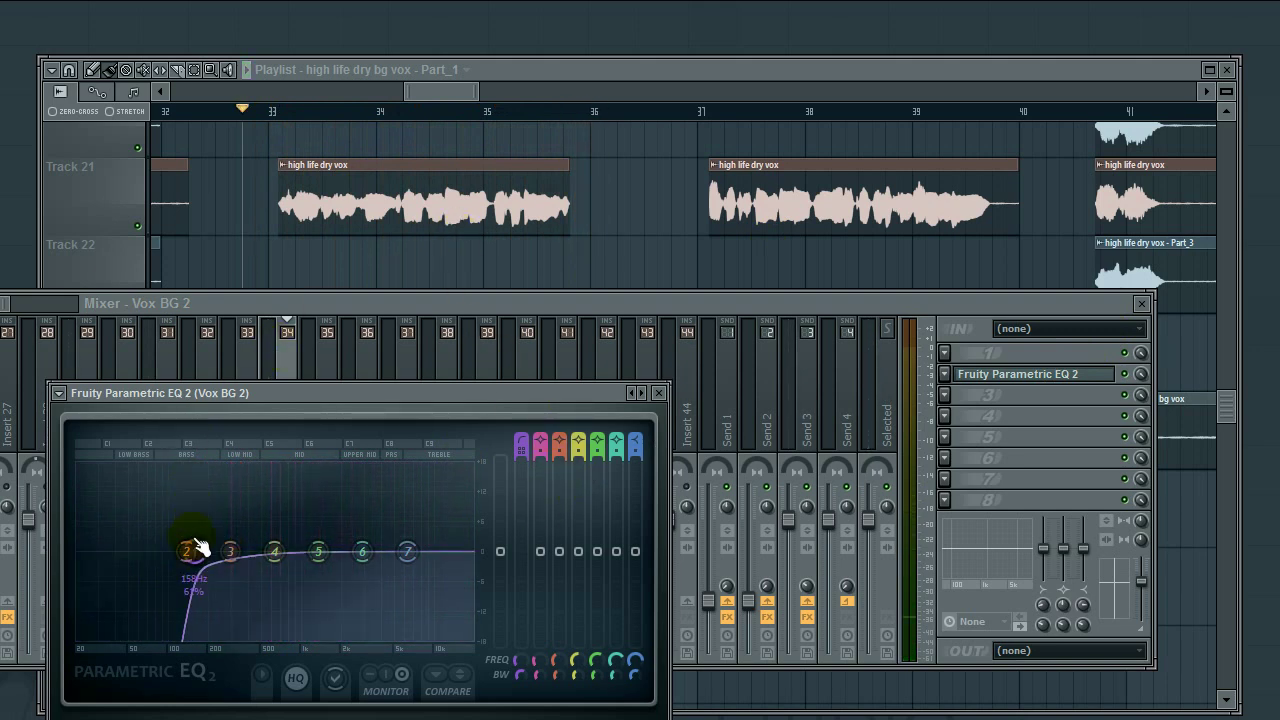
Play the vocals while toggling the Vox BG 2 EQ to compare the sound, then reopen the EQ.
left_click(1127, 373)
key("space")
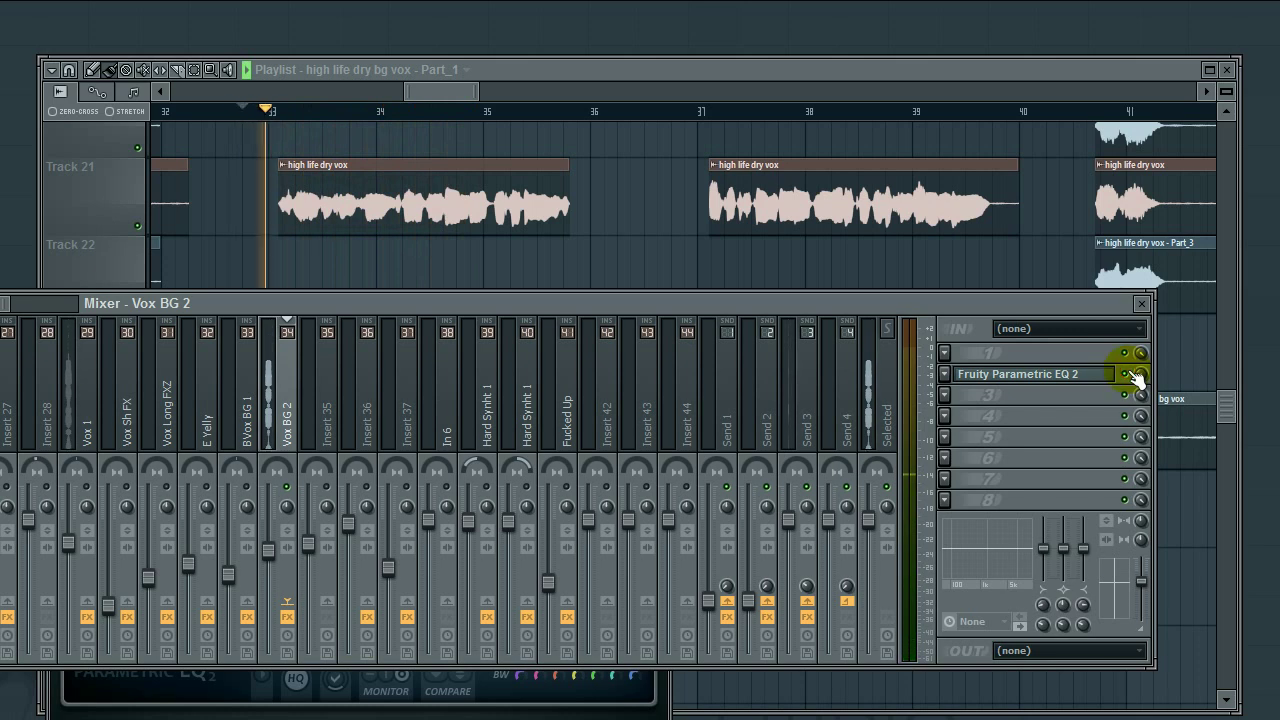
left_click(1080, 372)
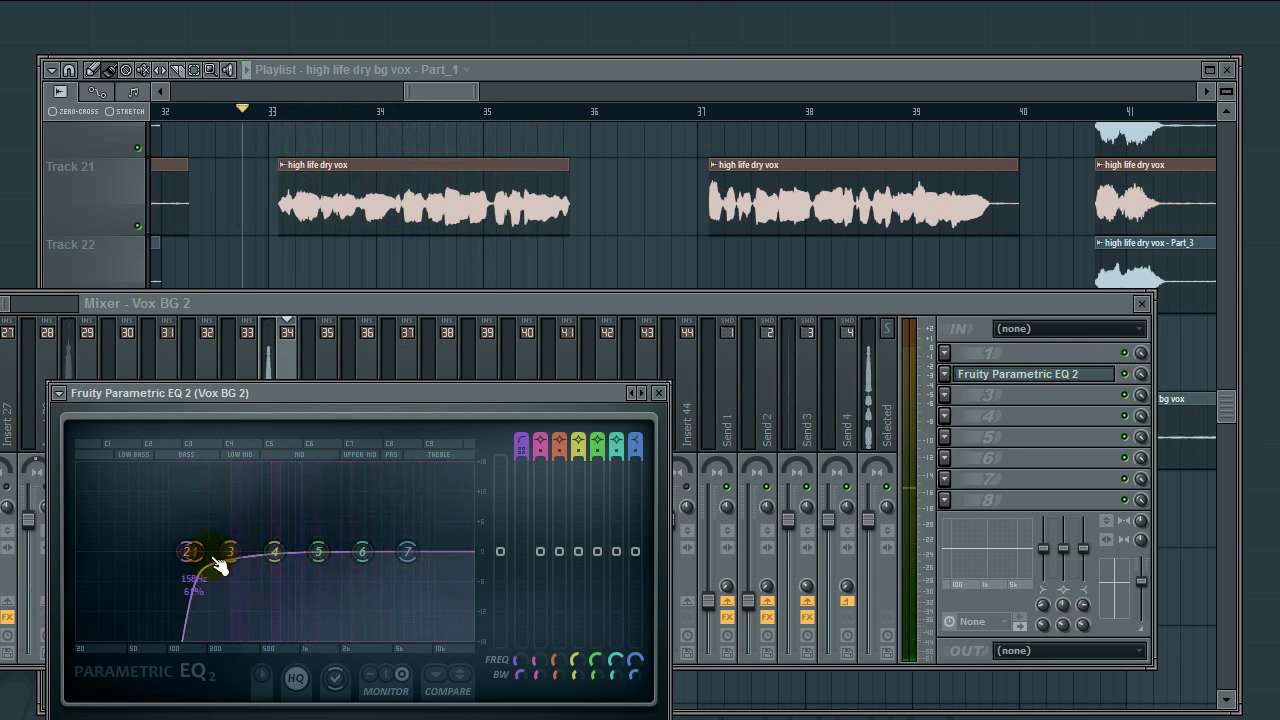
Lower band 1's cutoff to the lowest frequency and make band 7 a steep low-pass filter cutting just above 100 Hz.
left_click_drag(190, 551, 77, 551)
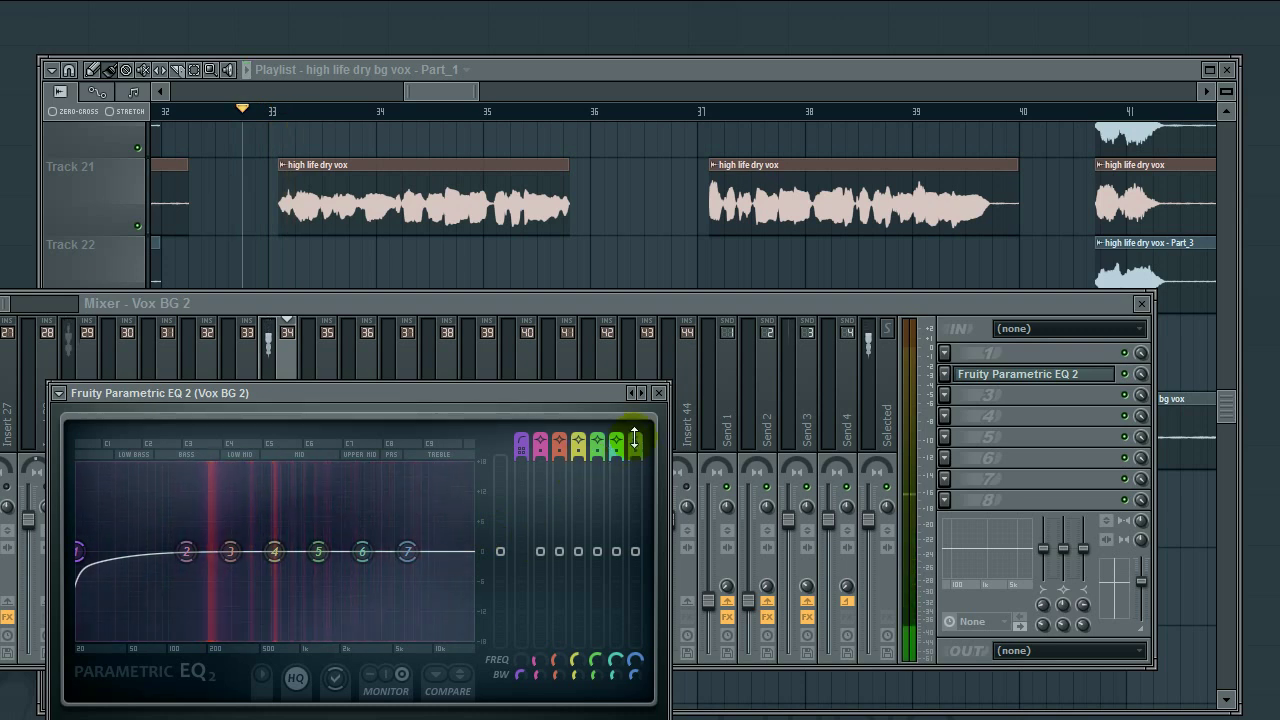
scroll(636, 440, "down", 2)
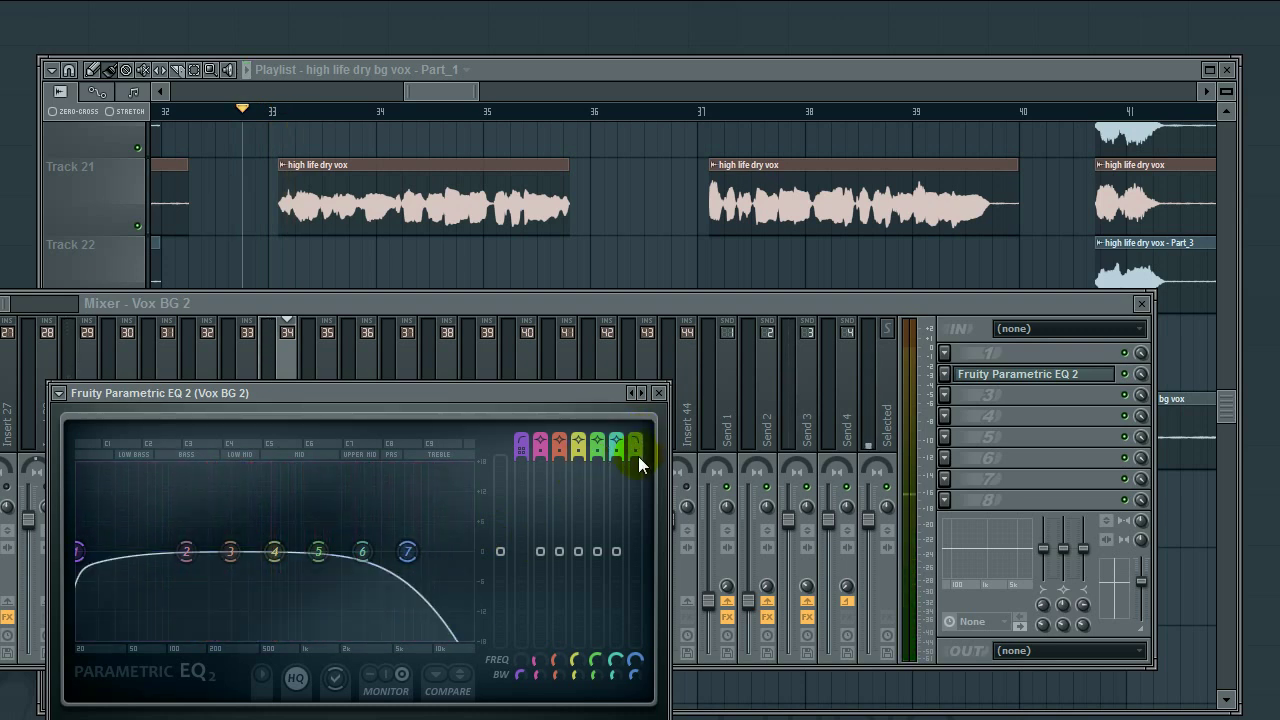
scroll(638, 463, "down", 1)
left_click_drag(407, 551, 184, 551)
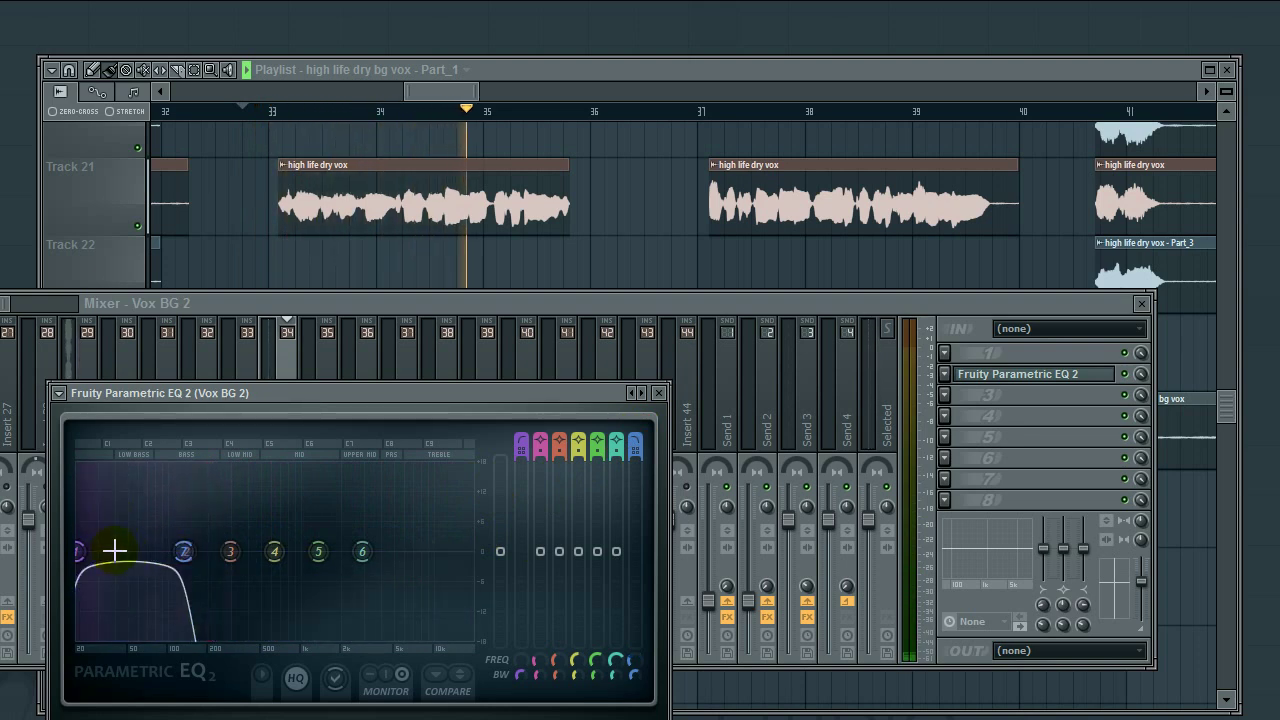
key("space")
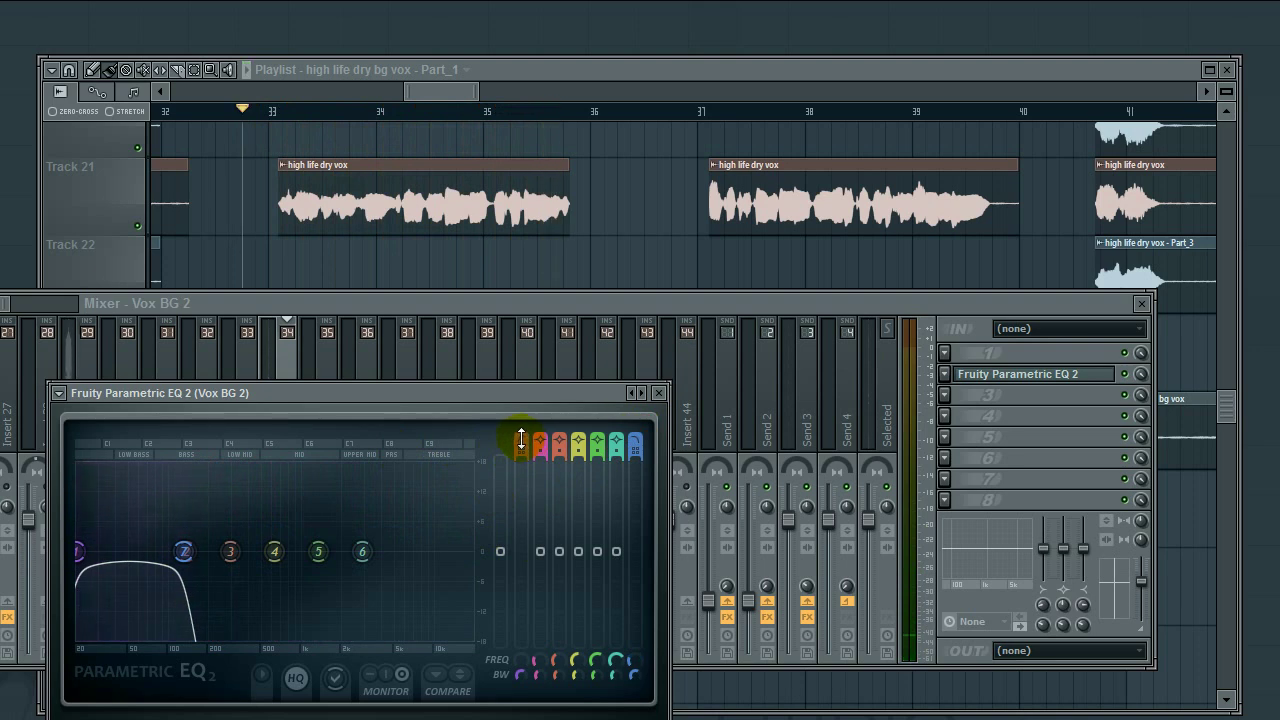
Turn off the band 1 high-pass filter and replay the vocals to hear only the low frequencies of Vox BG 2.
left_click_drag(520, 438, 520, 466)
key("space")
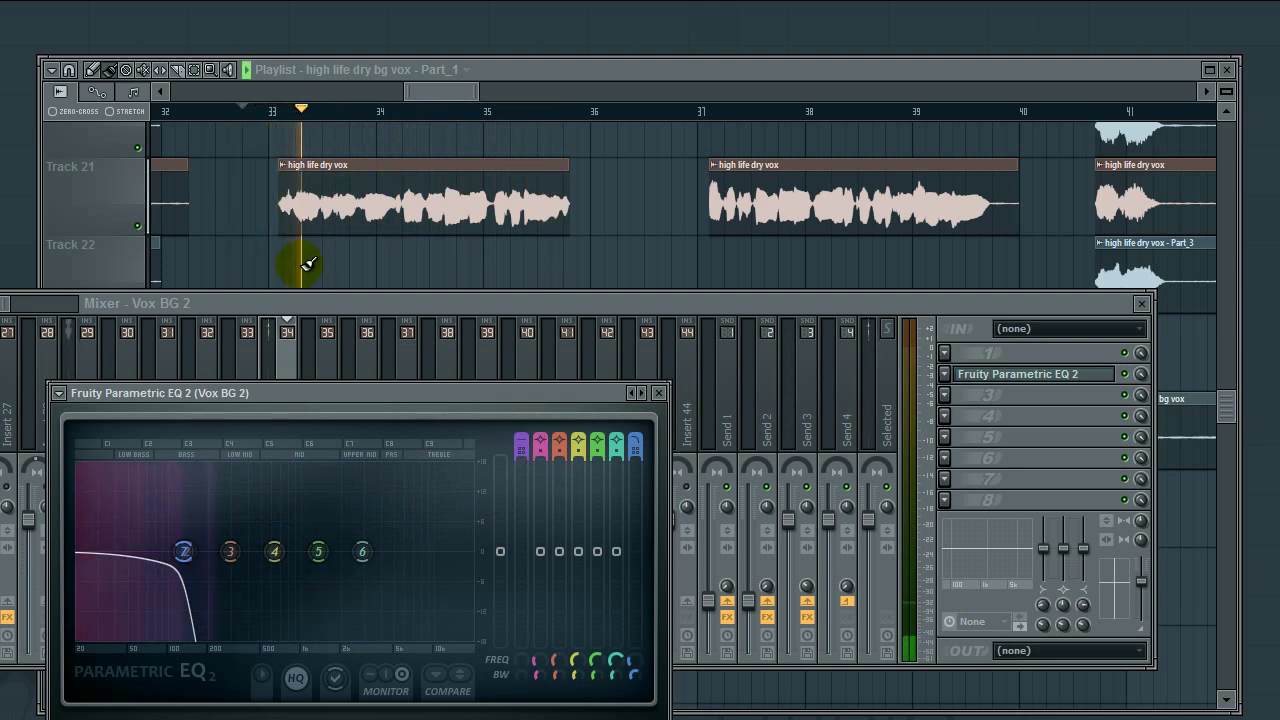
left_click(102, 570)
key("space")
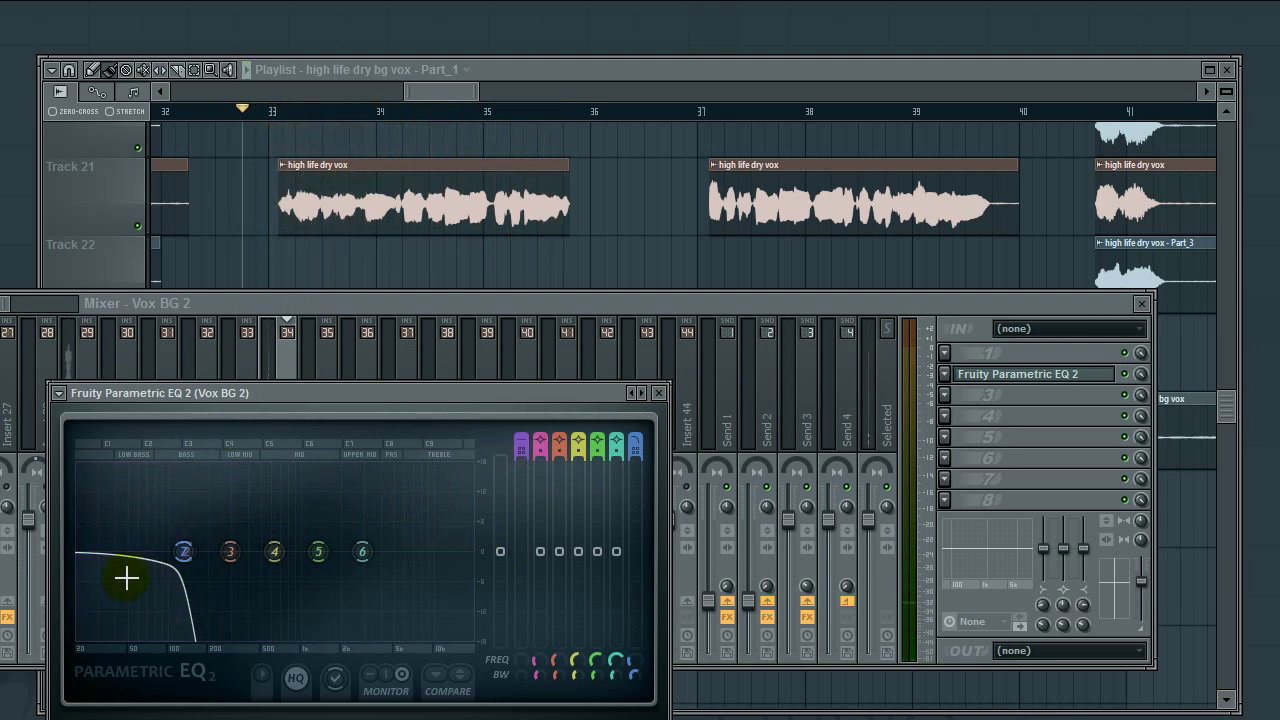
key("space")
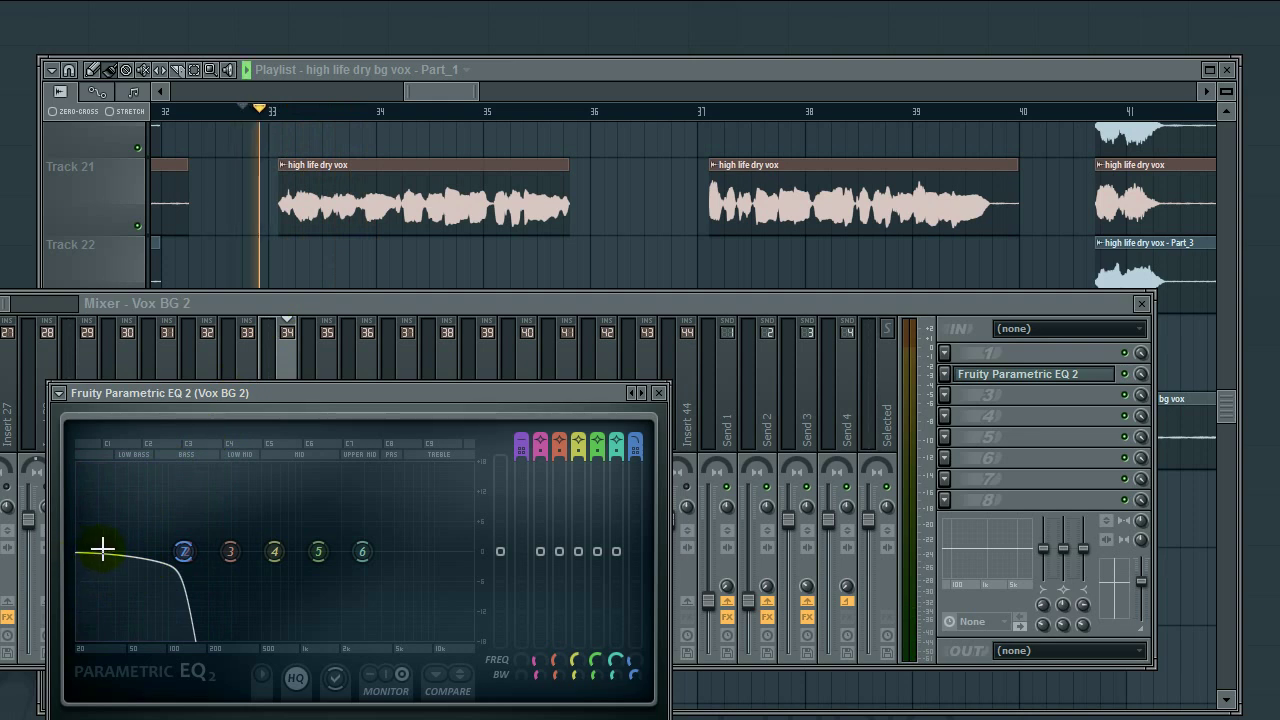
Stop playback, turn off the band 7 low-pass filter and restore band 1 as a steep high-pass filter cutting near 100 Hz.
key("space")
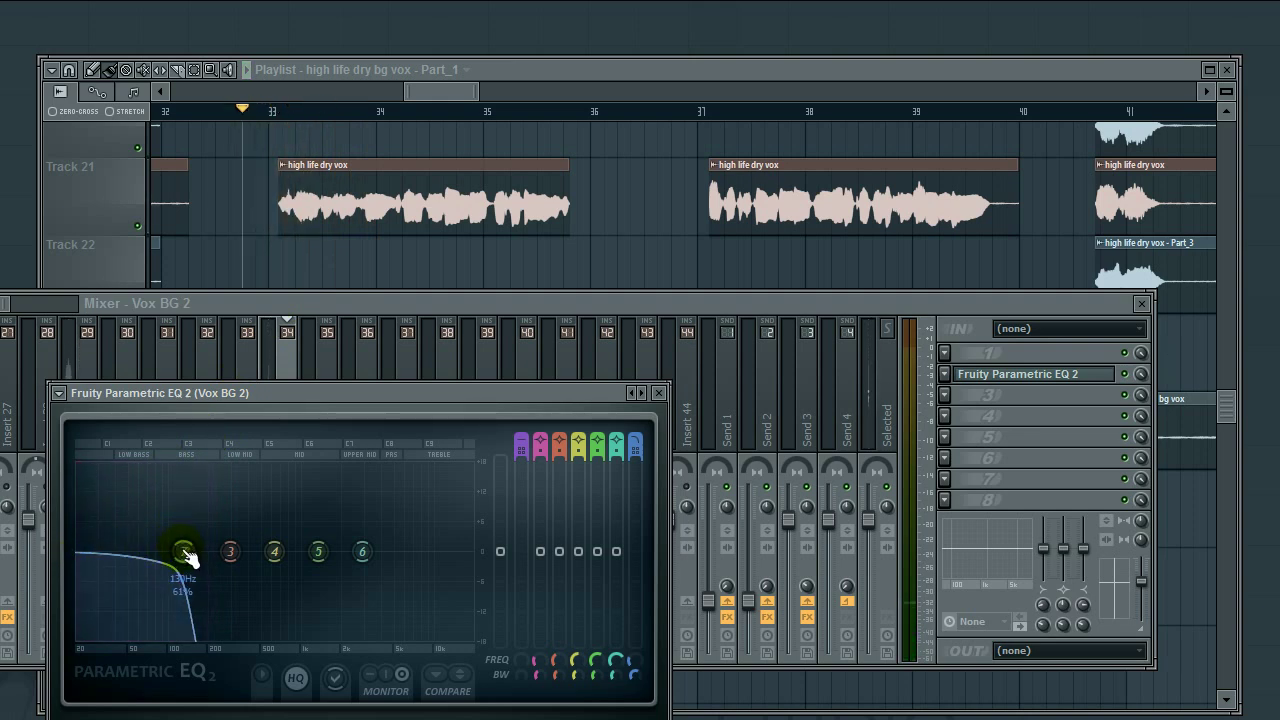
left_click_drag(637, 442, 606, 508)
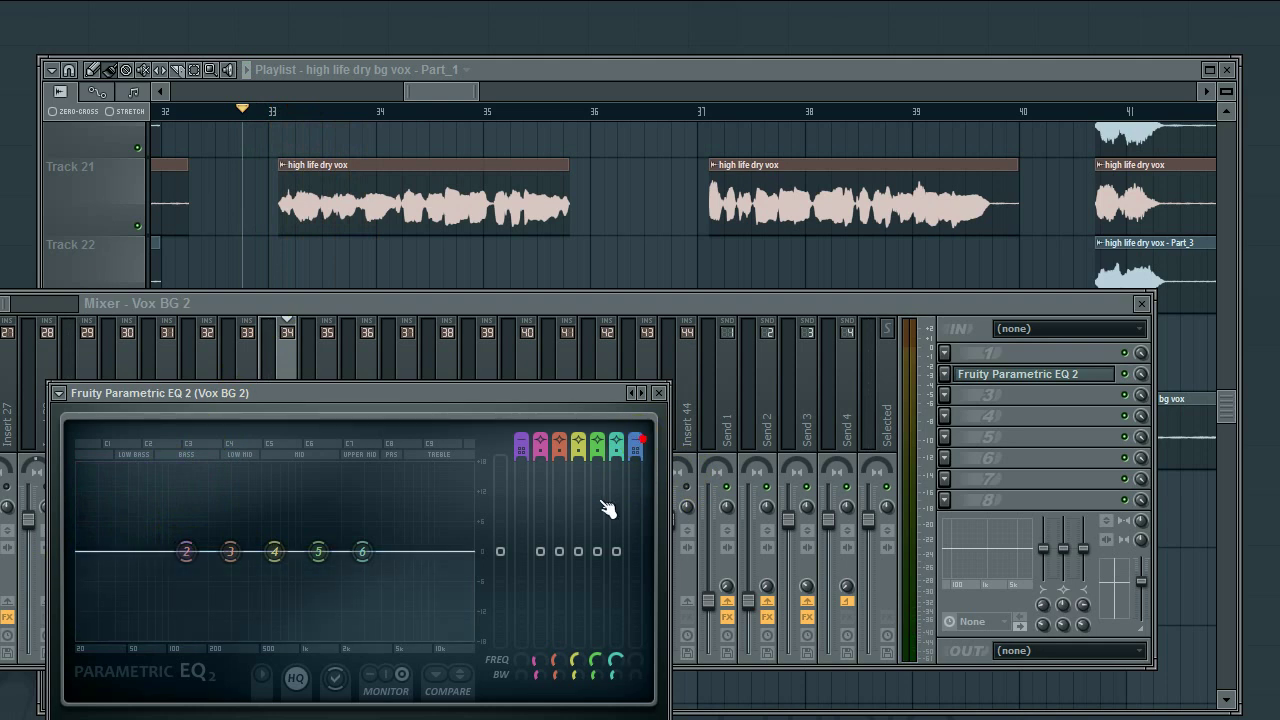
left_click_drag(519, 441, 519, 410)
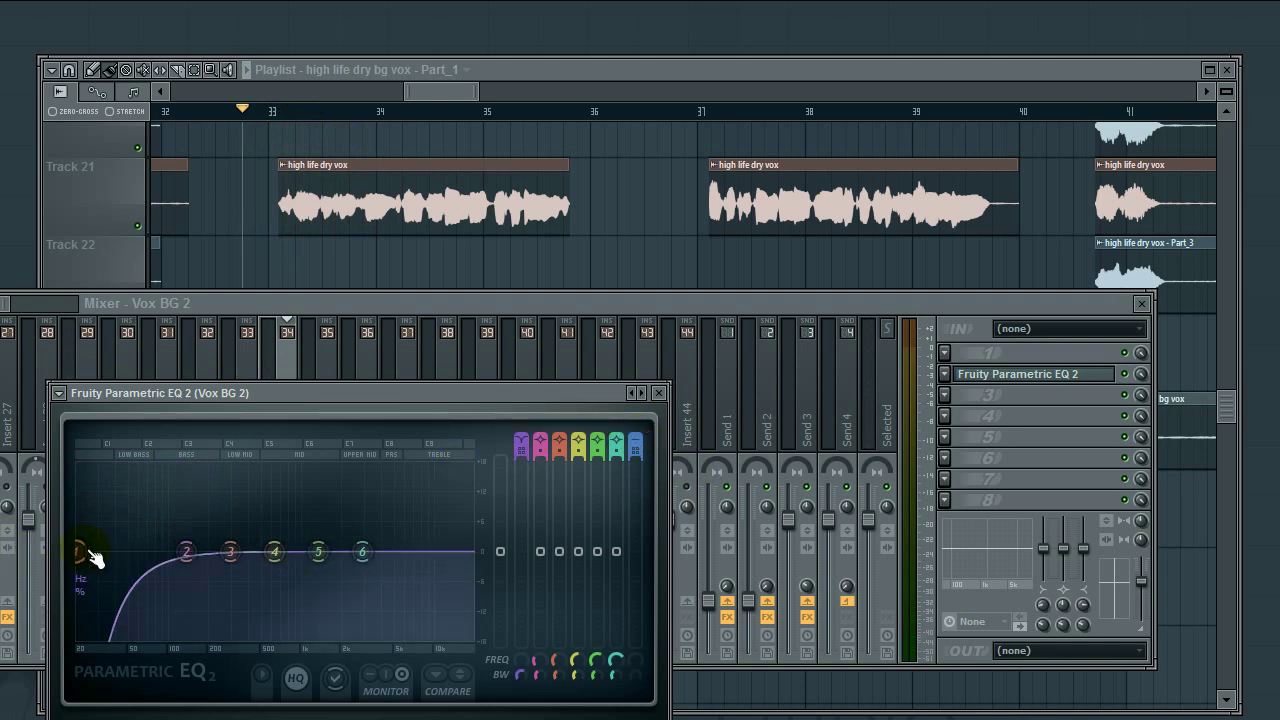
left_click_drag(80, 551, 105, 551)
left_click_drag(522, 448, 522, 434)
left_click_drag(101, 555, 165, 551)
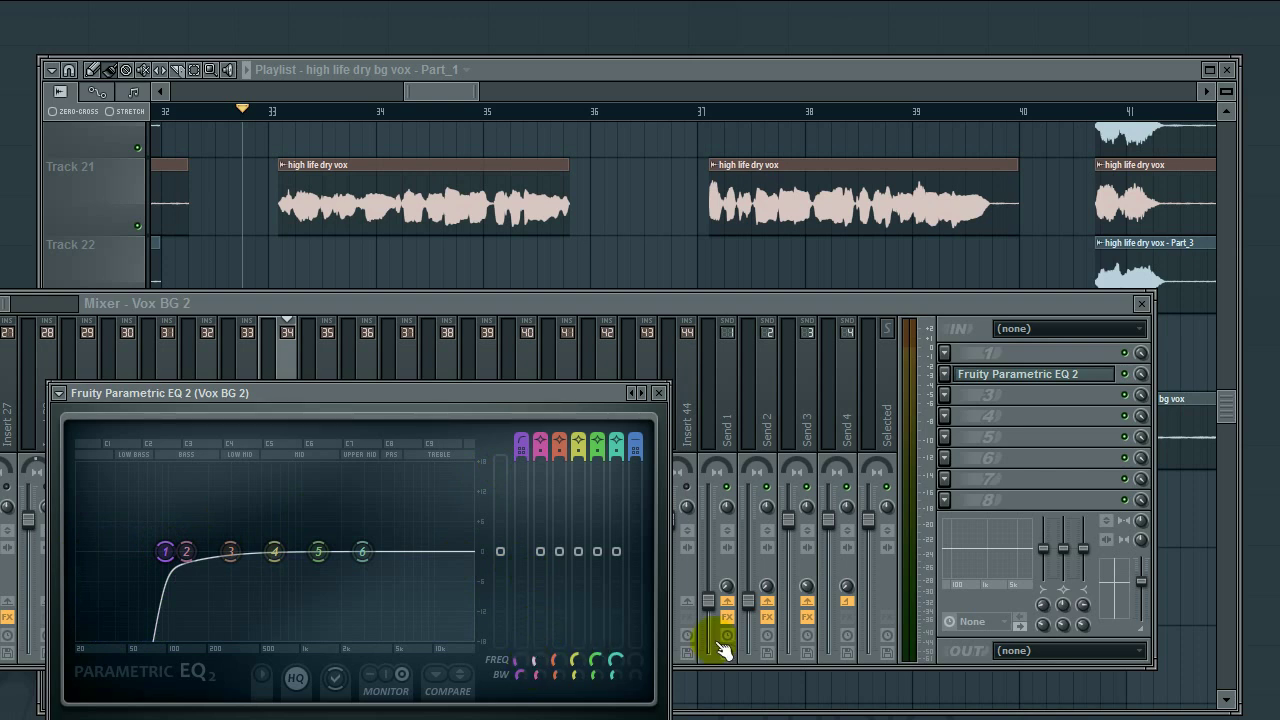
Bring the playlist forward and zoom in on the first high life dry bg vox - Part_1 clip on Track 24.
left_click(1008, 438)
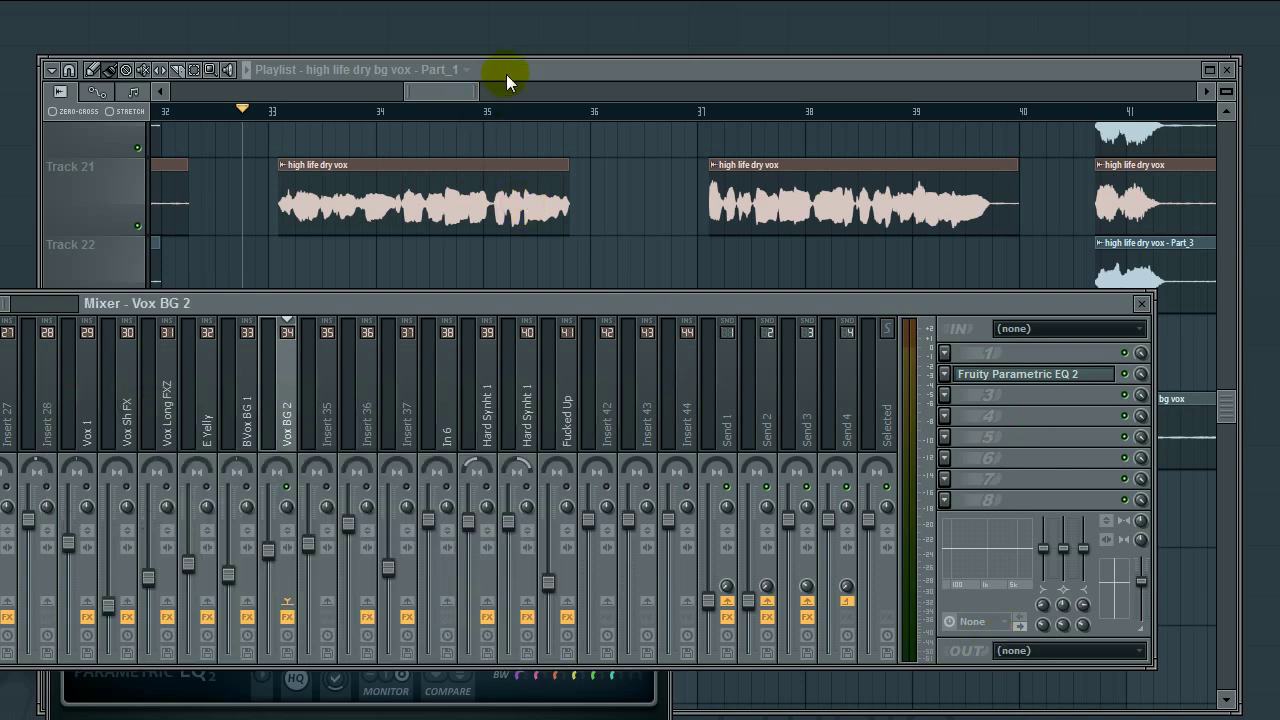
left_click(541, 69)
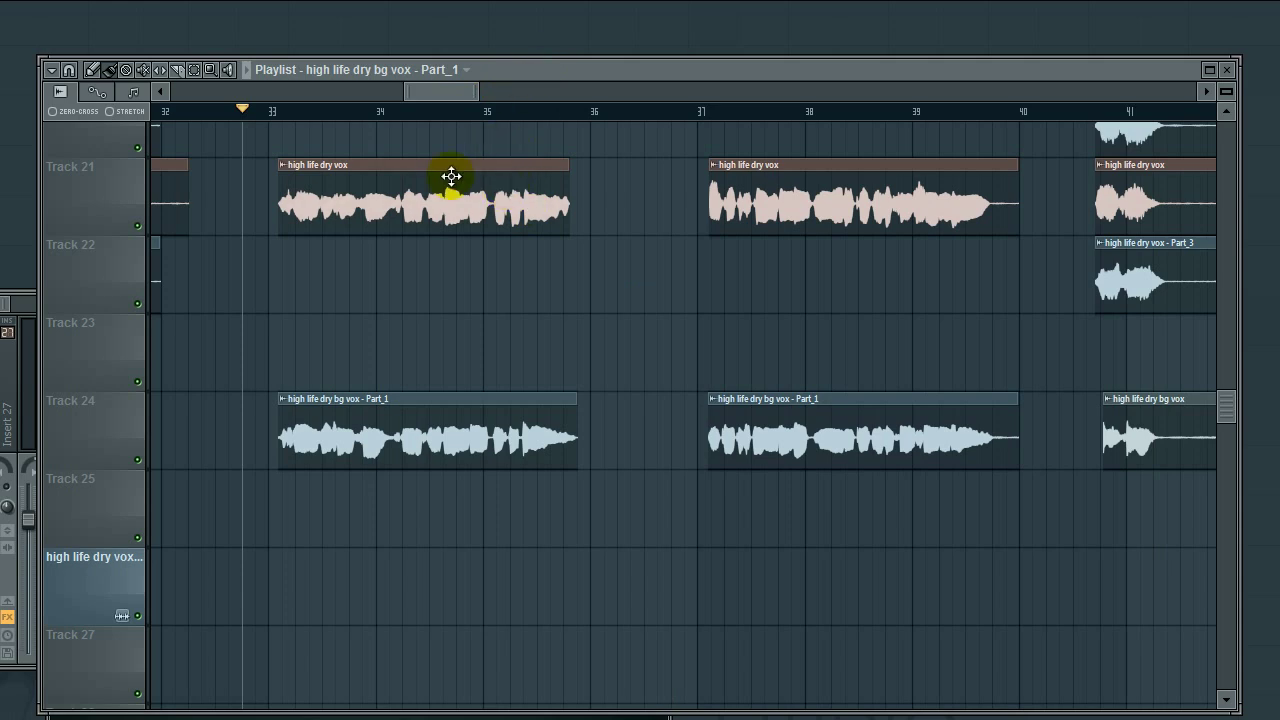
scroll(311, 487, "up", 5)
scroll(419, 428, "up", 5)
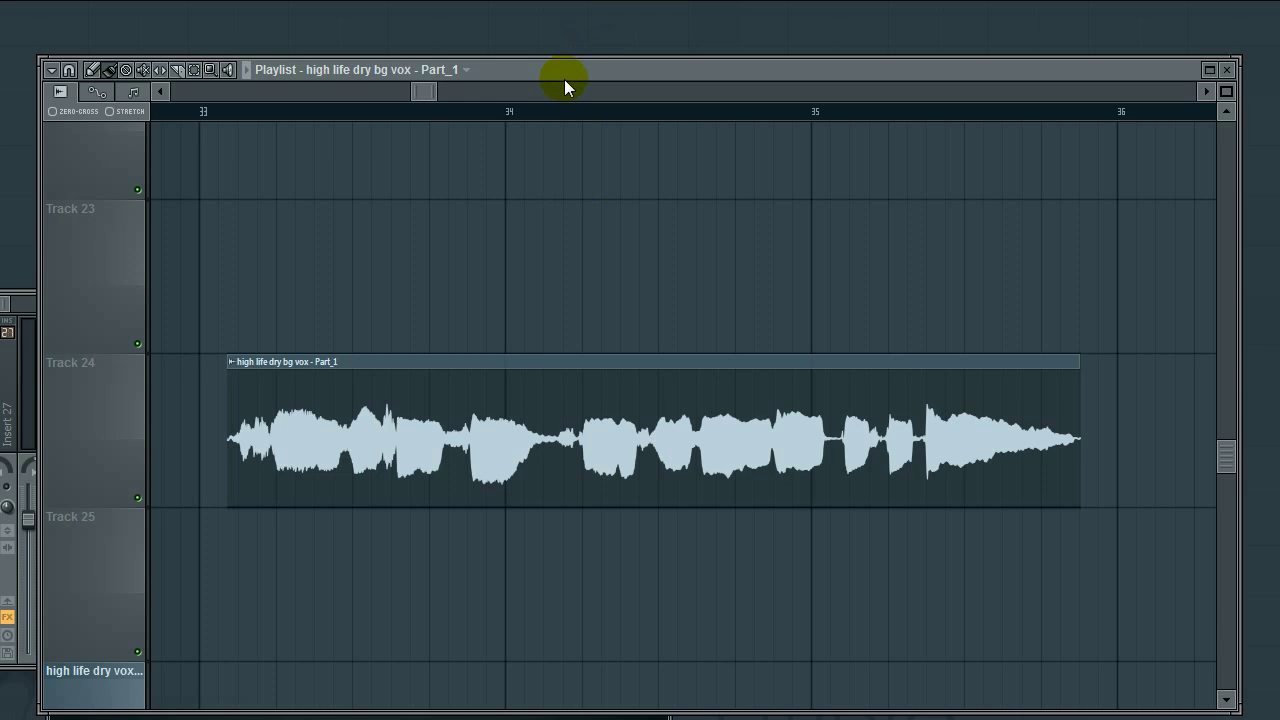
mouse_move(430, 92)
left_mouse_down()
mouse_move(407, 89)
mouse_move(445, 105)
mouse_move(422, 95)
left_mouse_up()
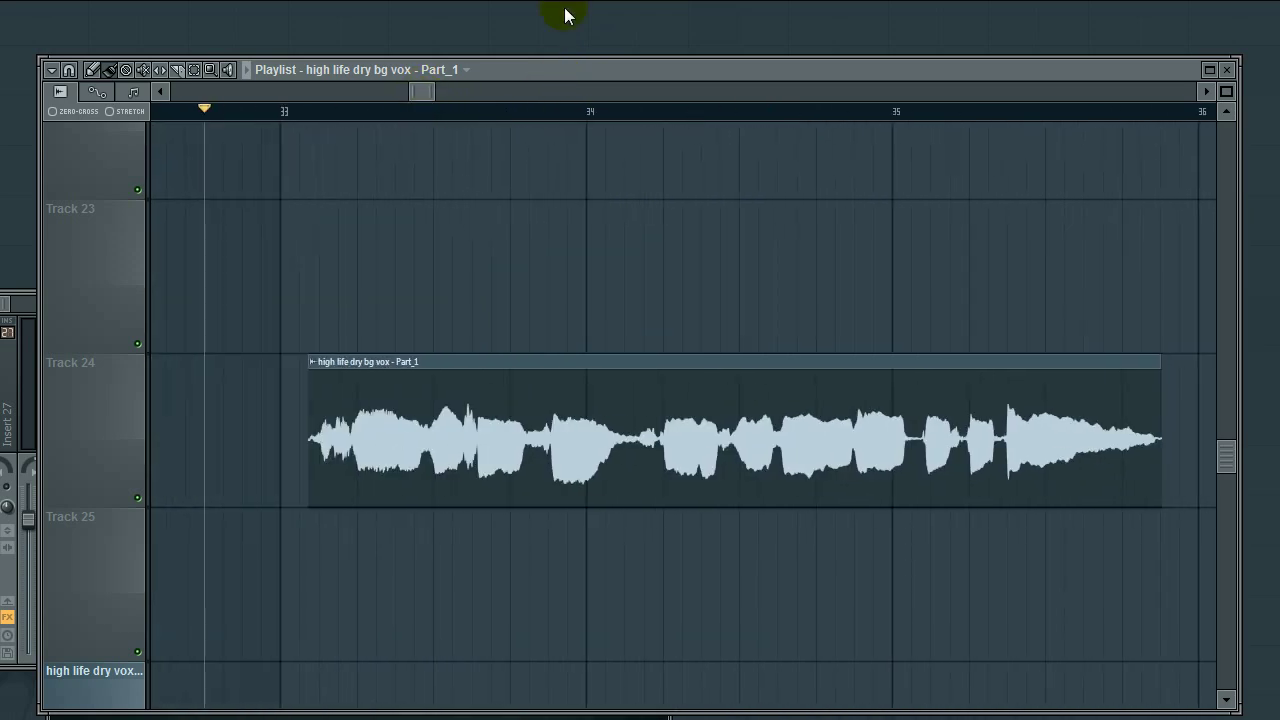
Reposition the playlist window, briefly play the background vocal clip and return to the mixer.
left_click(565, 15)
left_click(1160, 376)
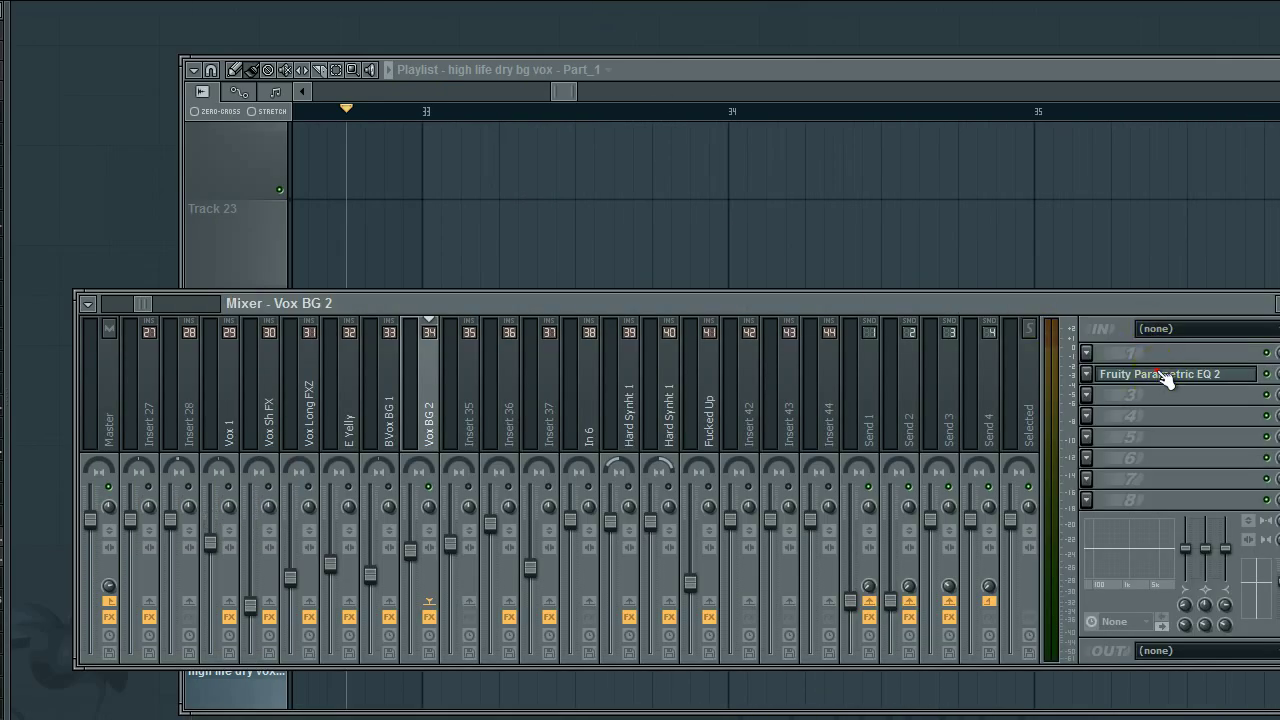
left_click(657, 71)
left_click_drag(703, 194, 657, 249)
key("F9")
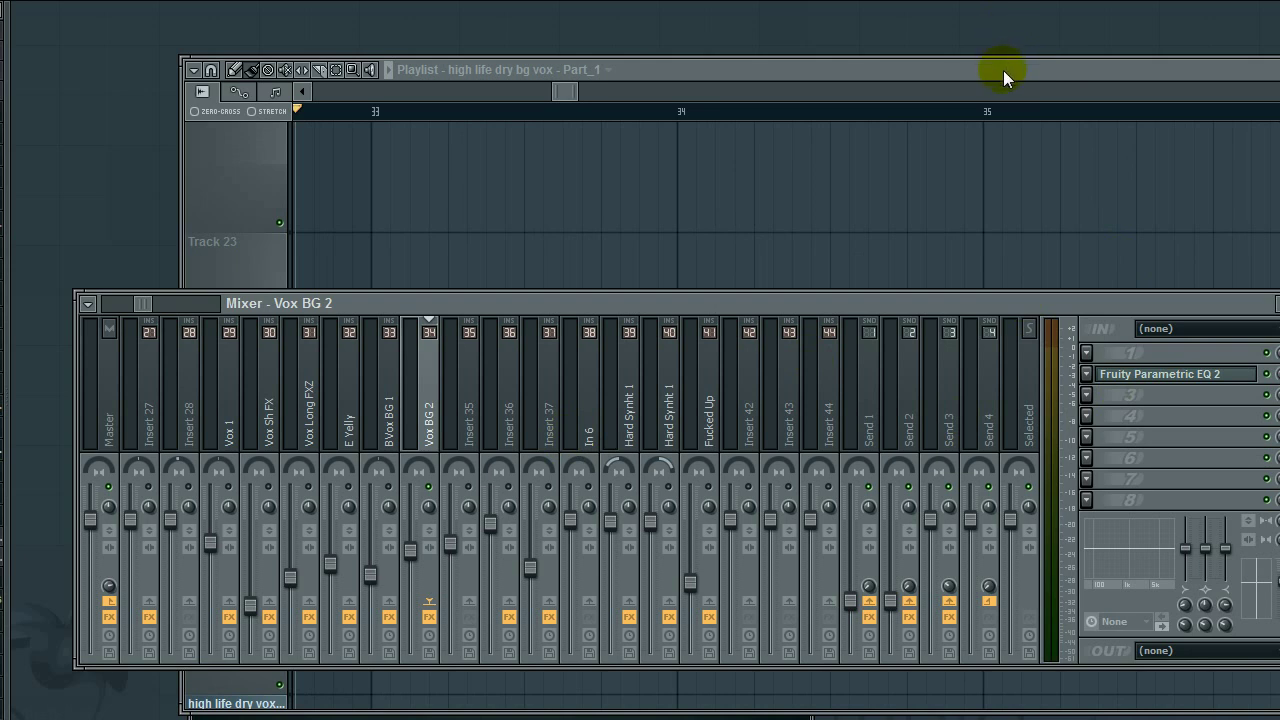
left_click_drag(1018, 75, 922, 61)
key("space")
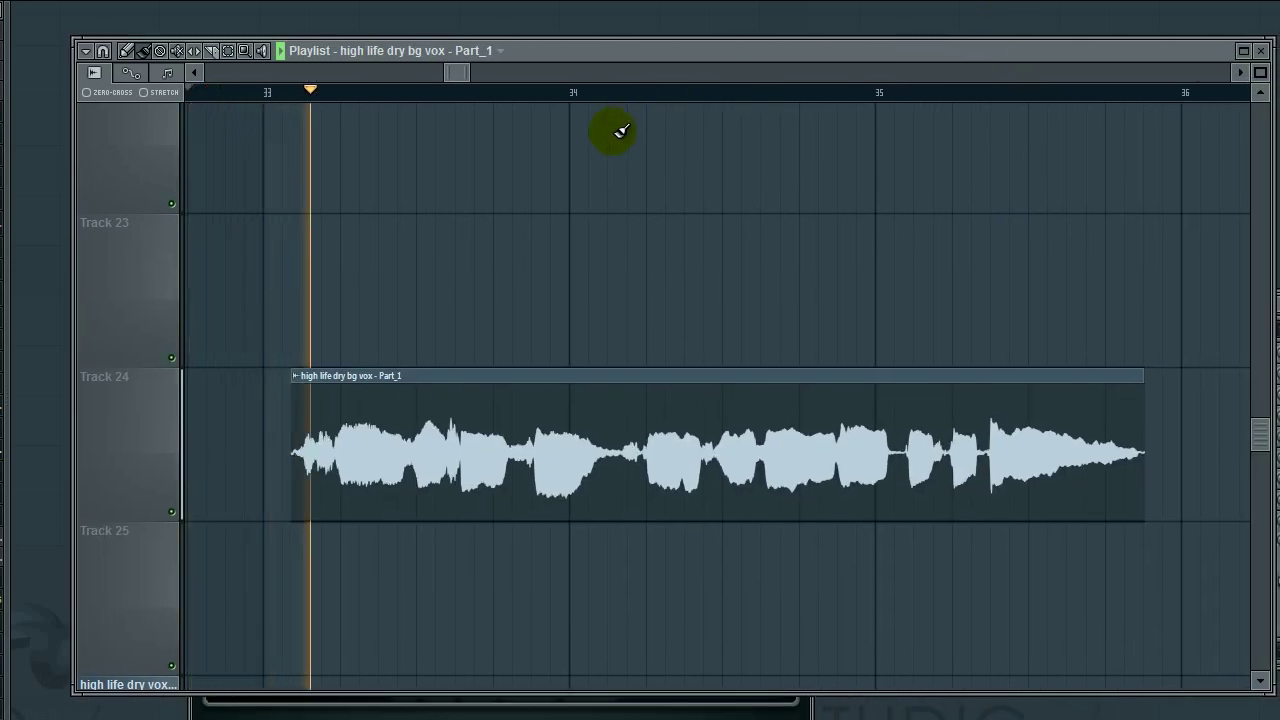
key("F9")
key("space")
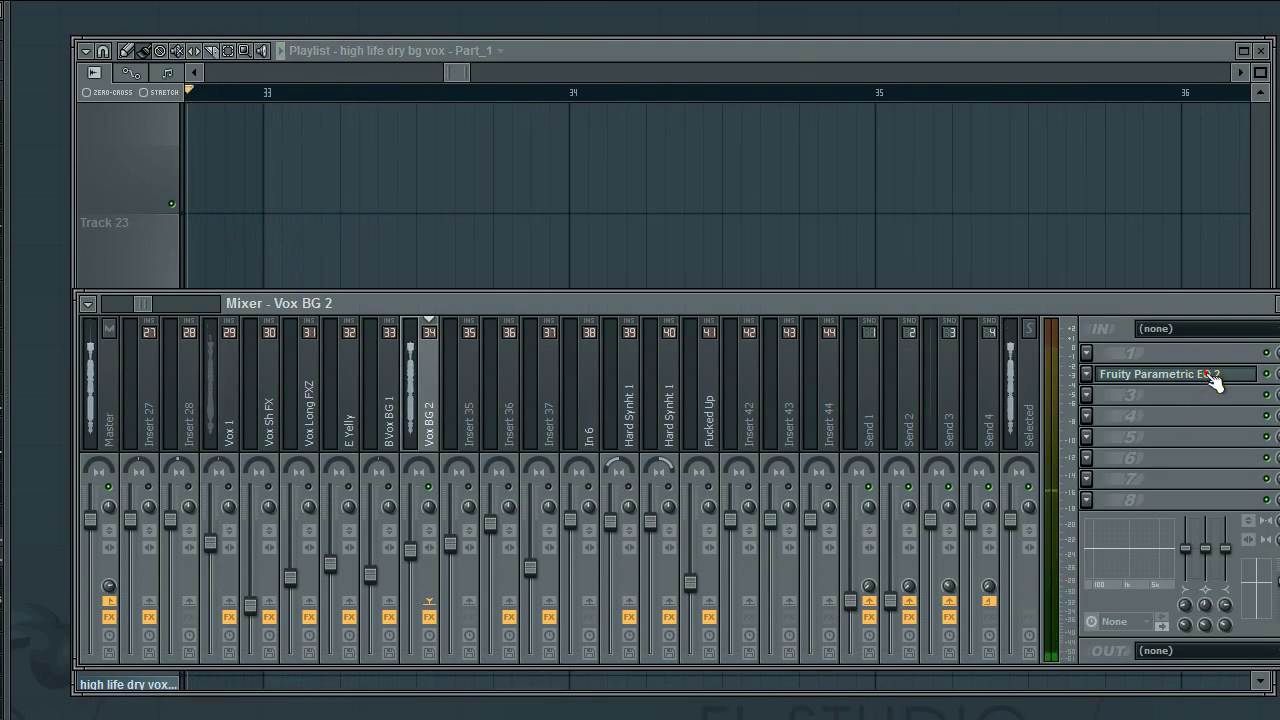
Lower band 2 a few dB in the low end of the Vox BG 2 EQ and play the vocals to check it.
left_click(1206, 374)
left_click_drag(328, 551, 330, 563)
key("space")
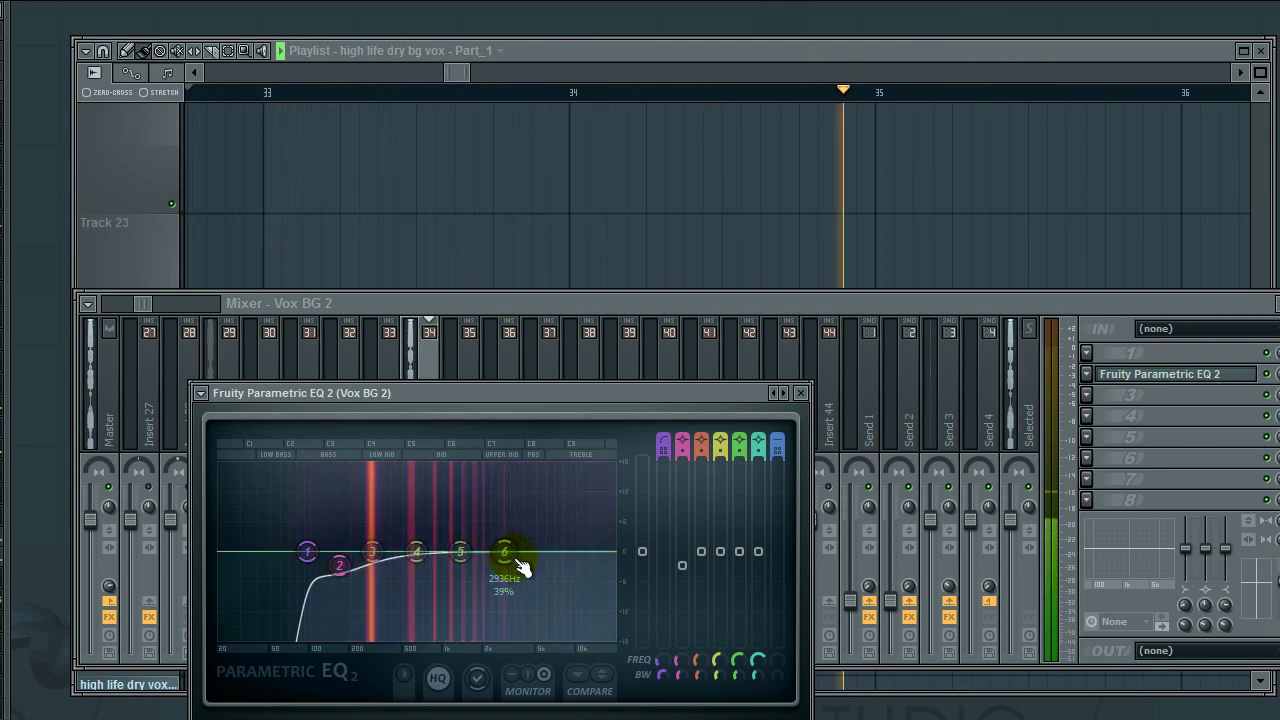
key("space")
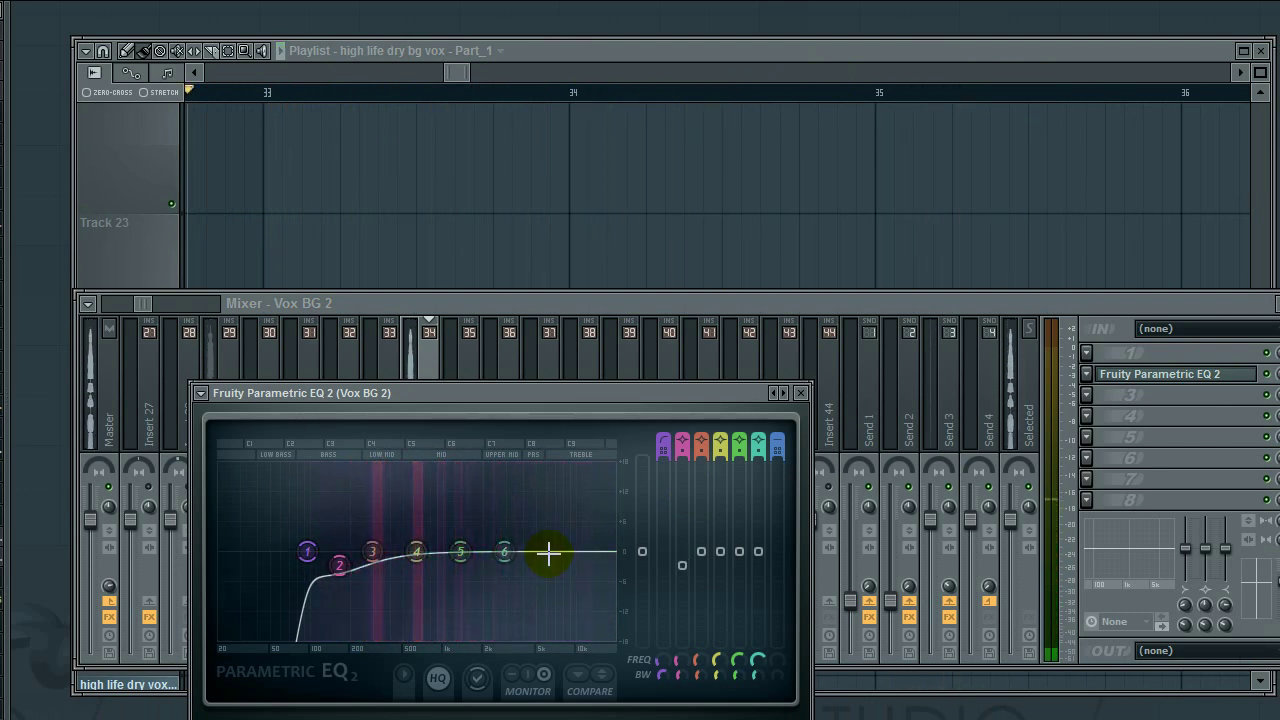
left_click(1149, 433)
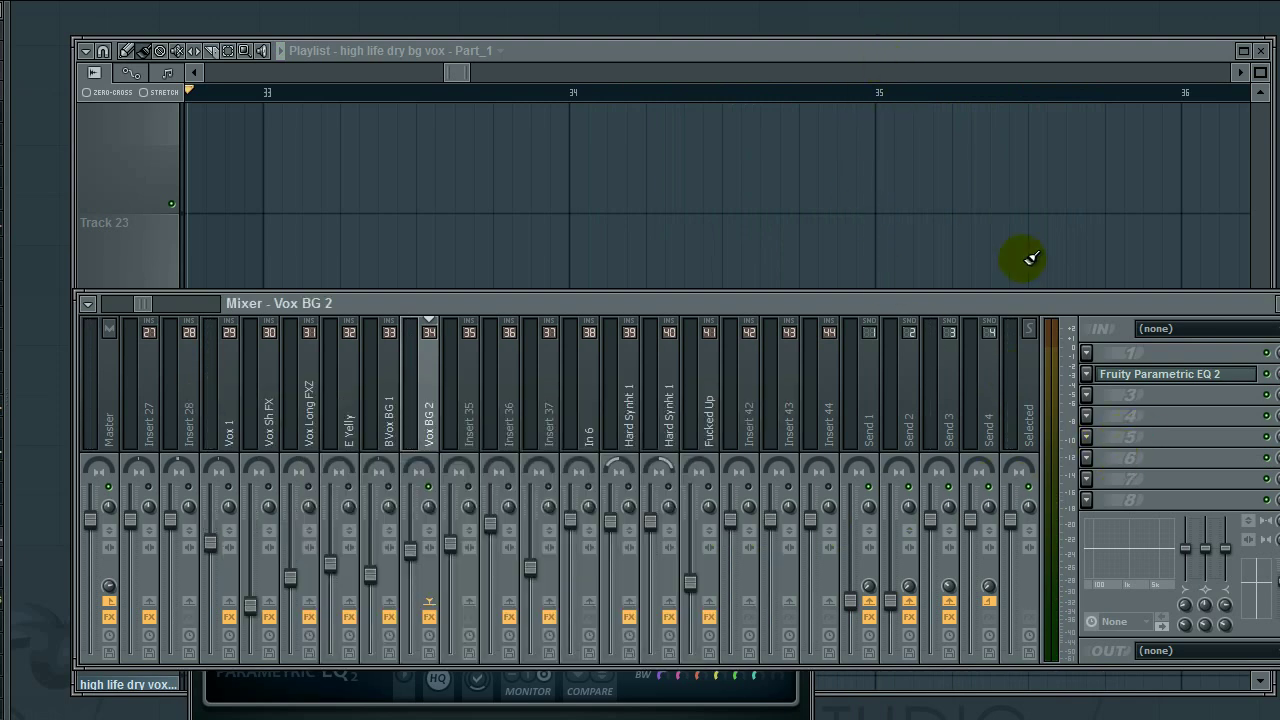
left_click(1105, 395)
left_click(963, 294)
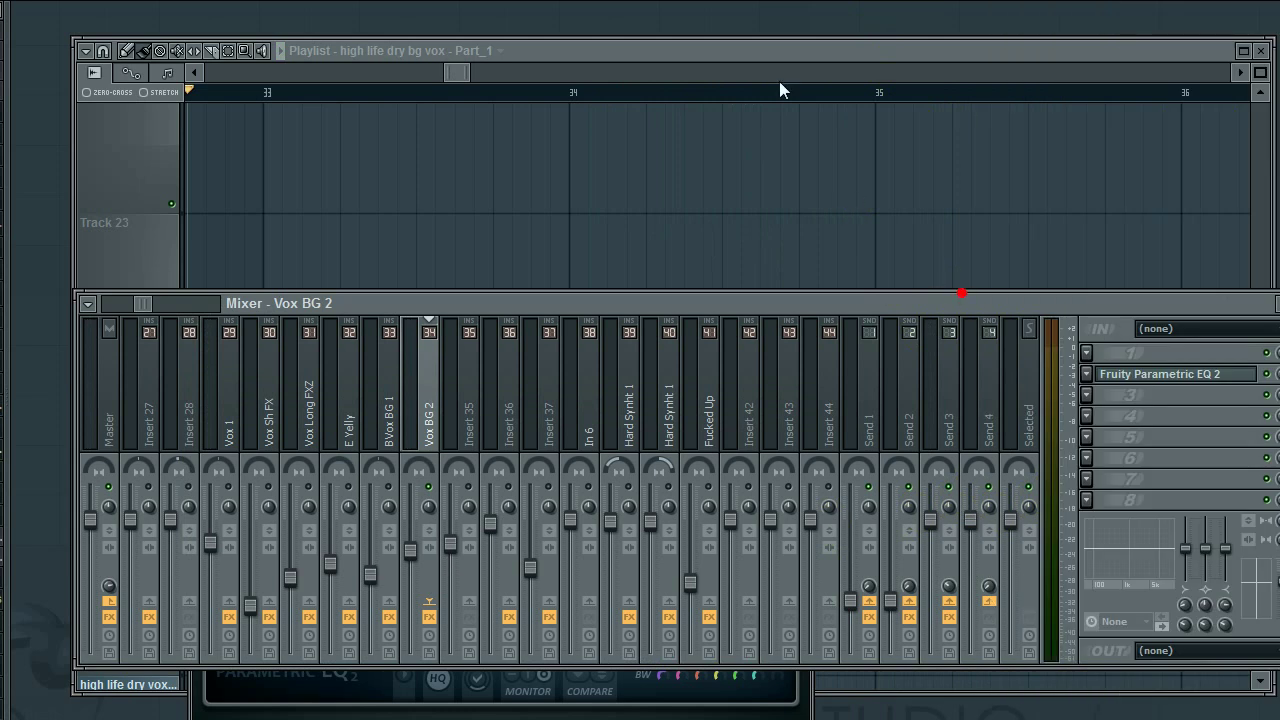
left_click(795, 54)
key("F9")
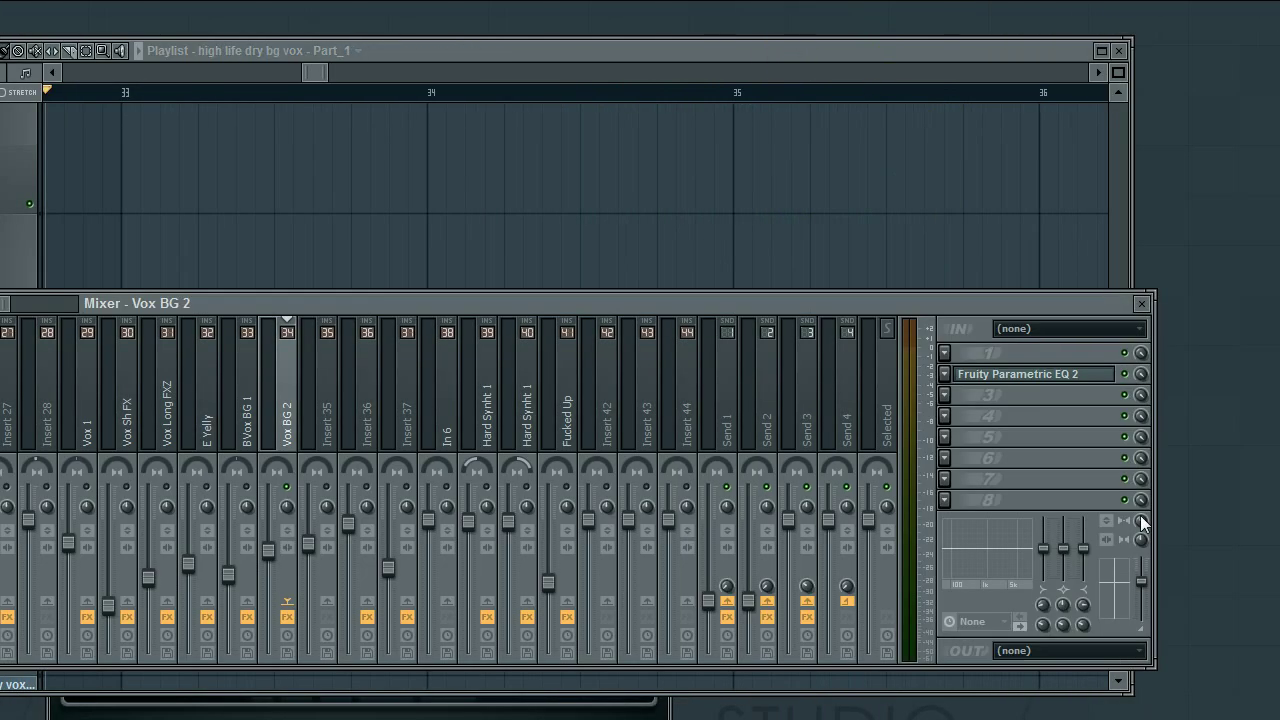
left_click(966, 399)
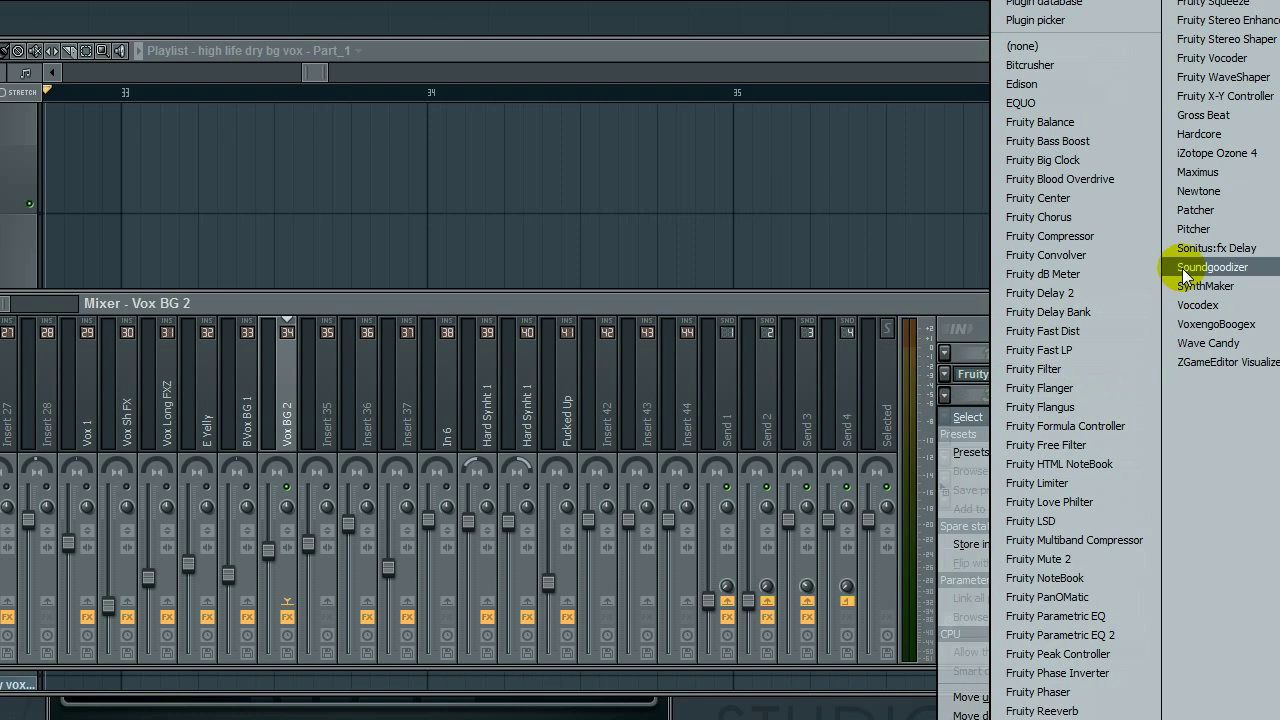
left_click(1060, 635)
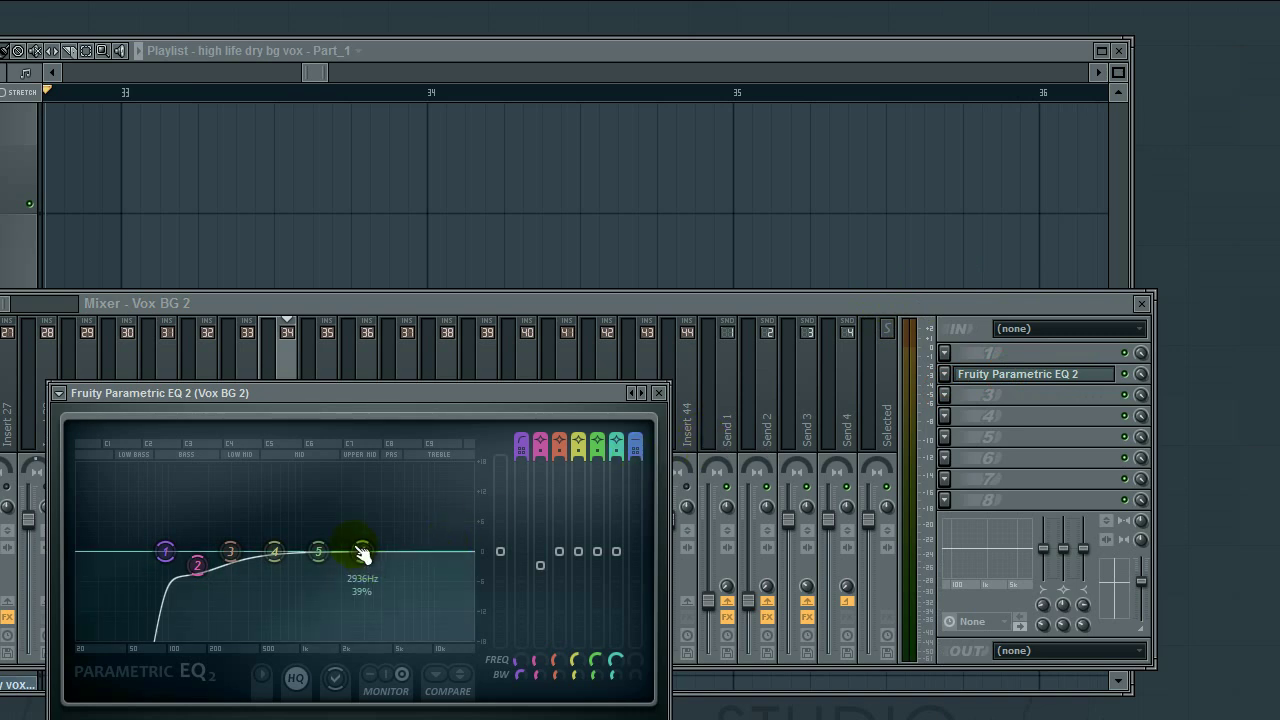
Dip band 5 slightly at about 2501 Hz in the Vox BG 2 EQ and narrow its bandwidth to 13%.
left_click_drag(320, 552, 352, 565)
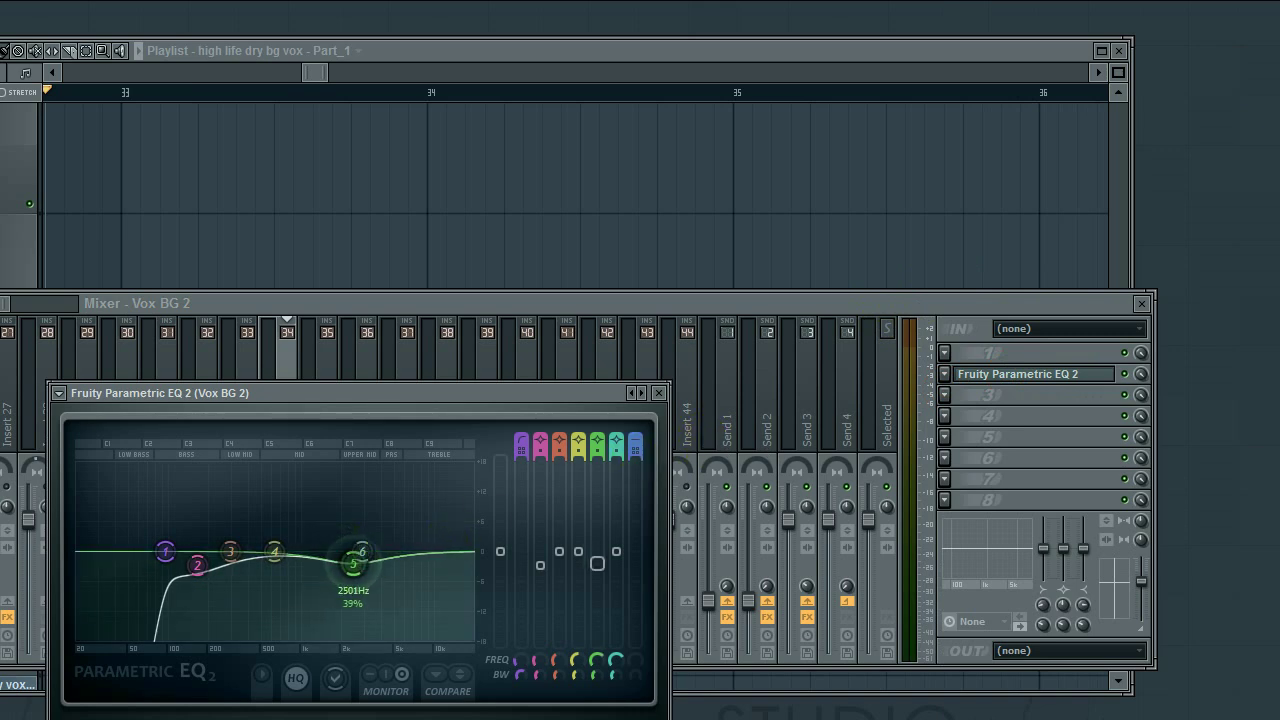
left_click_drag(597, 674, 597, 696)
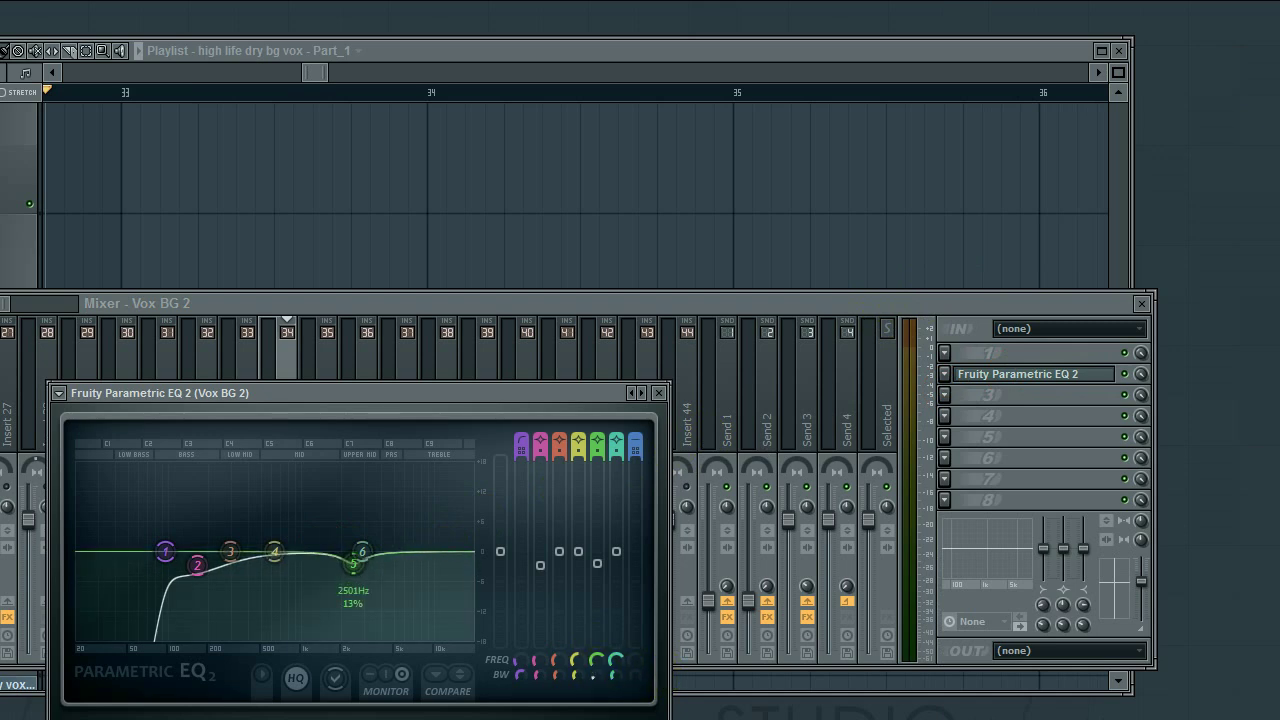
Move the mixer lower, place the Vox BG 2 EQ above it and play the vocals.
left_click(1018, 374)
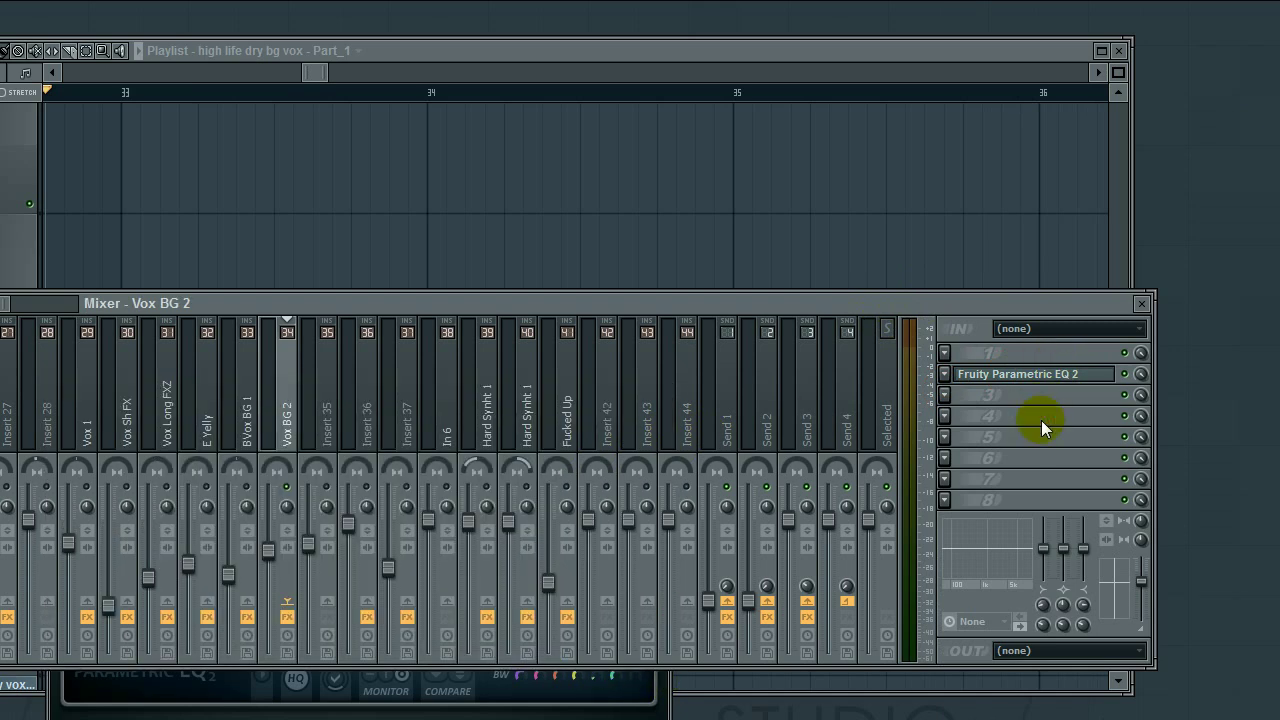
left_click_drag(663, 305, 700, 423)
left_click_drag(505, 380, 762, 131)
key("space")
mouse_move(625, 292)
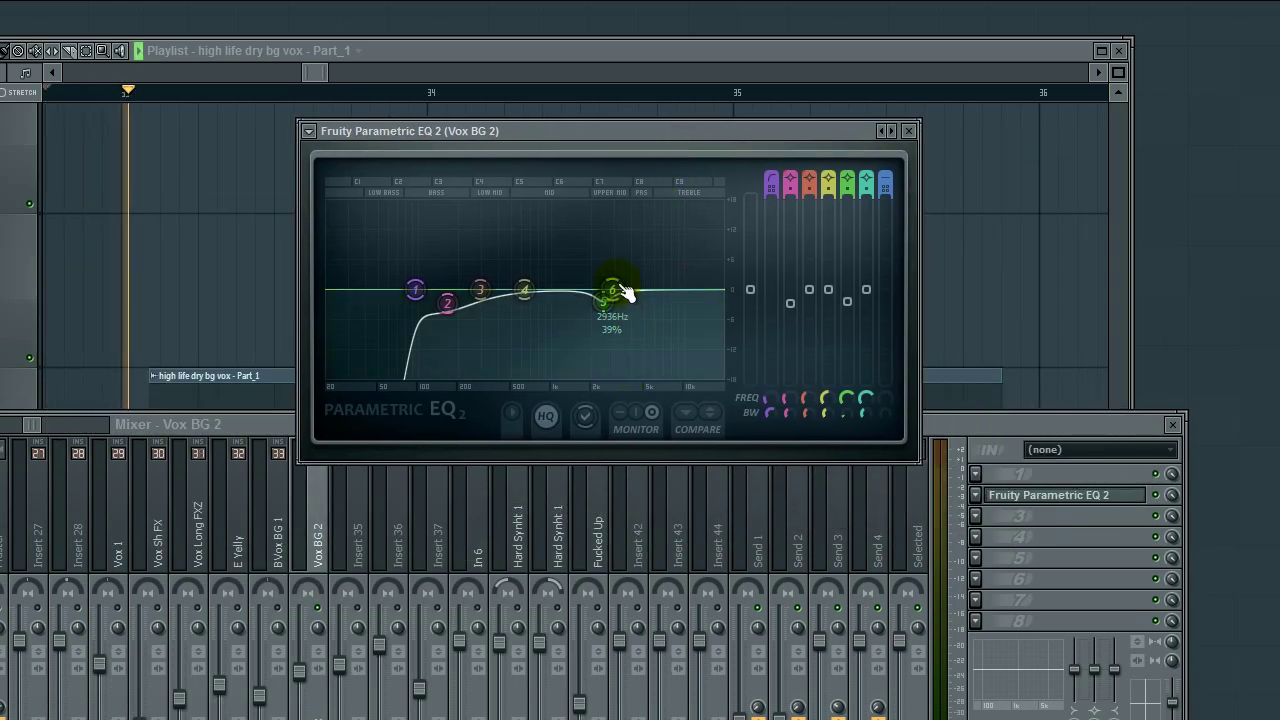
Shift band 5's dip to about 3062 Hz with 9% bandwidth, boost band 6 slightly above 10 kHz and replay the vocals.
mouse_move(604, 300)
left_mouse_down()
mouse_move(612, 259)
mouse_move(596, 243)
mouse_move(609, 266)
mouse_move(606, 247)
mouse_move(592, 299)
left_mouse_up()
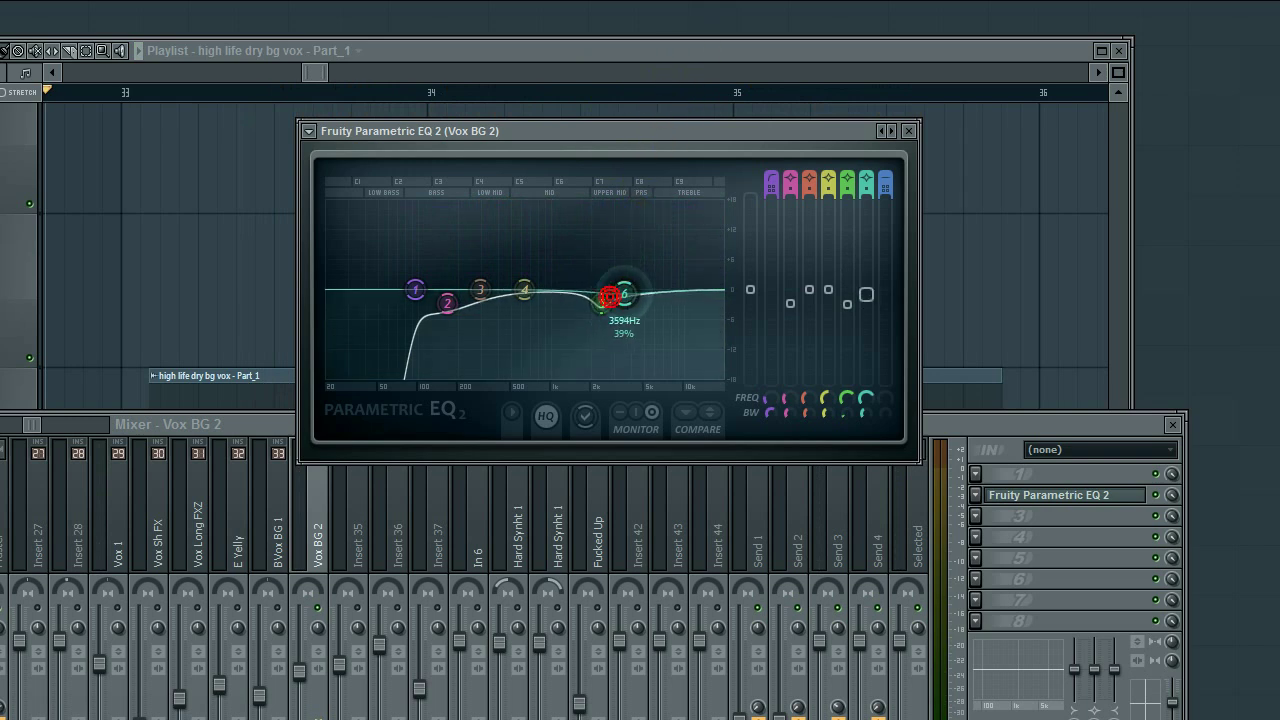
left_click_drag(612, 292, 694, 283)
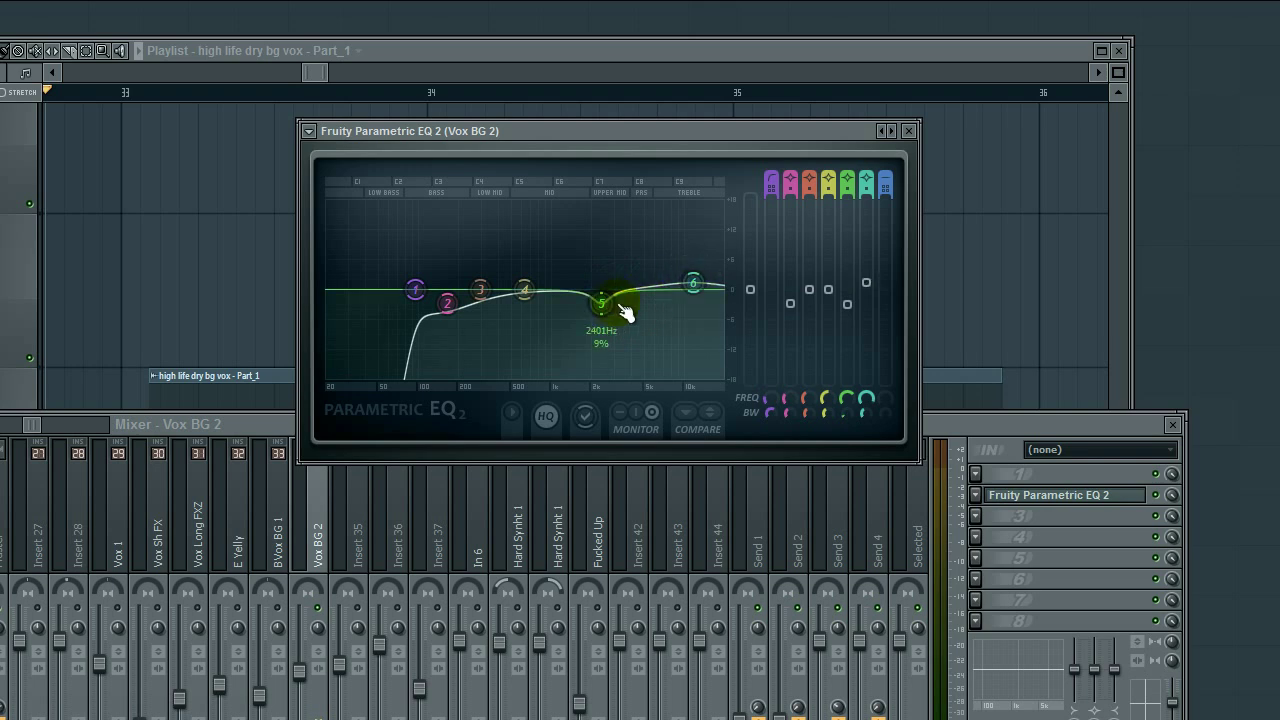
left_click_drag(601, 303, 604, 301)
key("space")
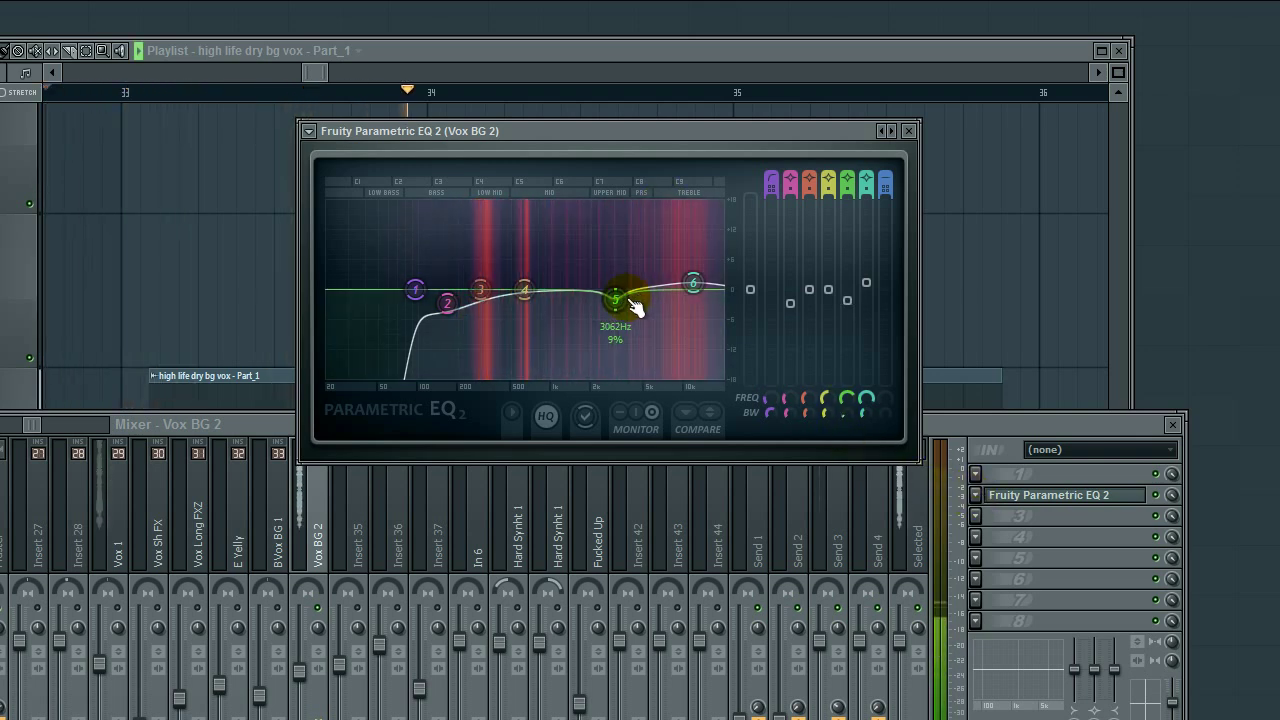
Narrow band 6's bandwidth to 17%, then move it to about 7150 Hz with a stronger boost while replaying the vocals.
left_click_drag(693, 283, 677, 288)
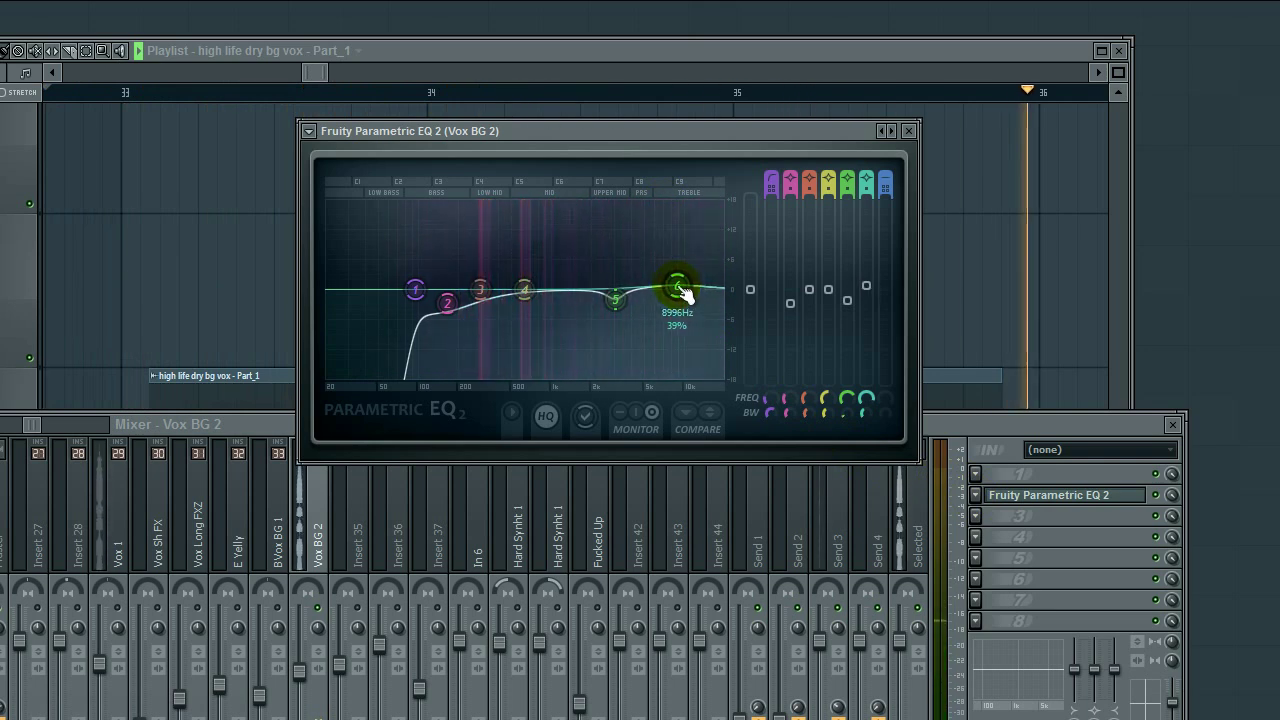
left_click_drag(860, 414, 860, 455)
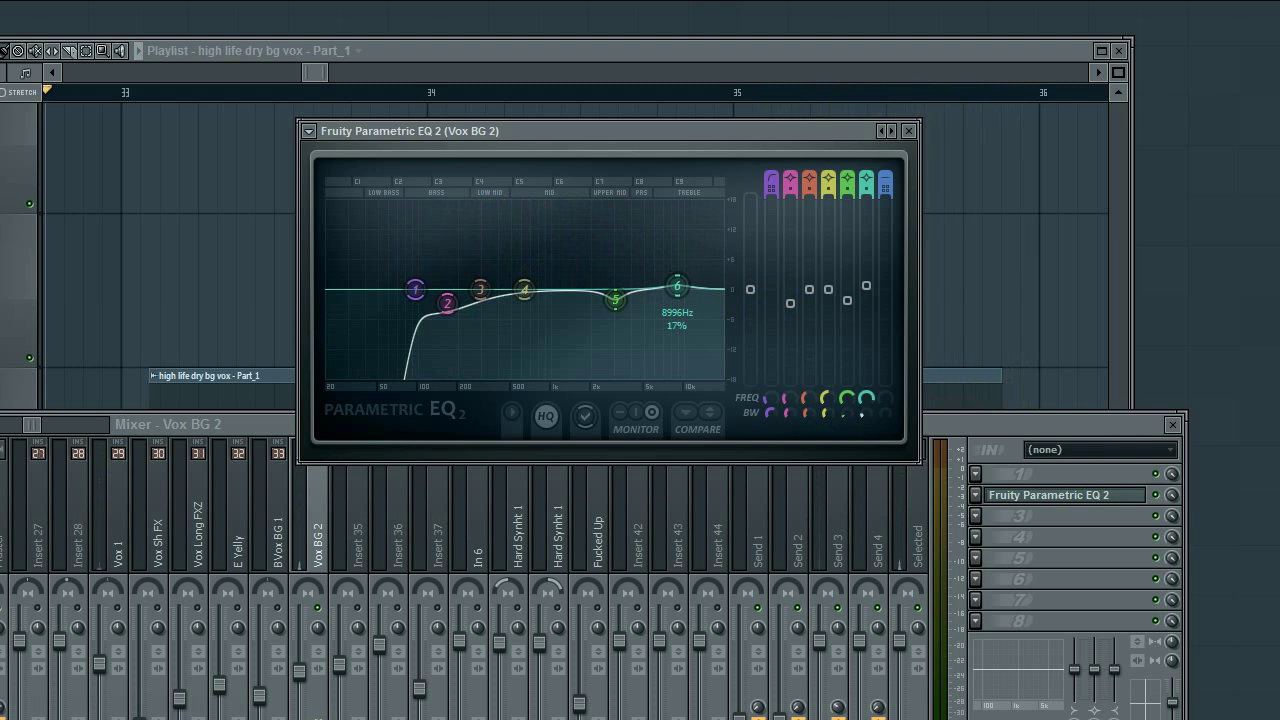
key("space")
mouse_move(677, 287)
left_mouse_down()
mouse_move(705, 282)
mouse_move(665, 278)
left_mouse_up()
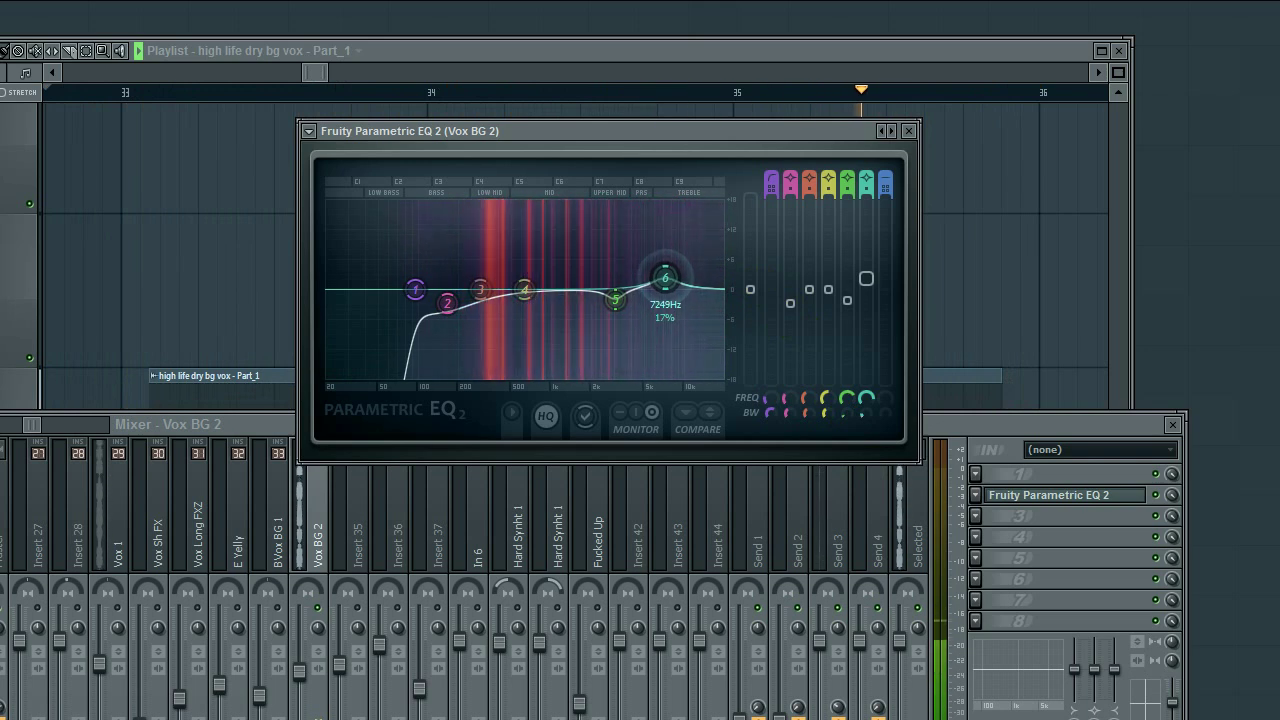
key("space")
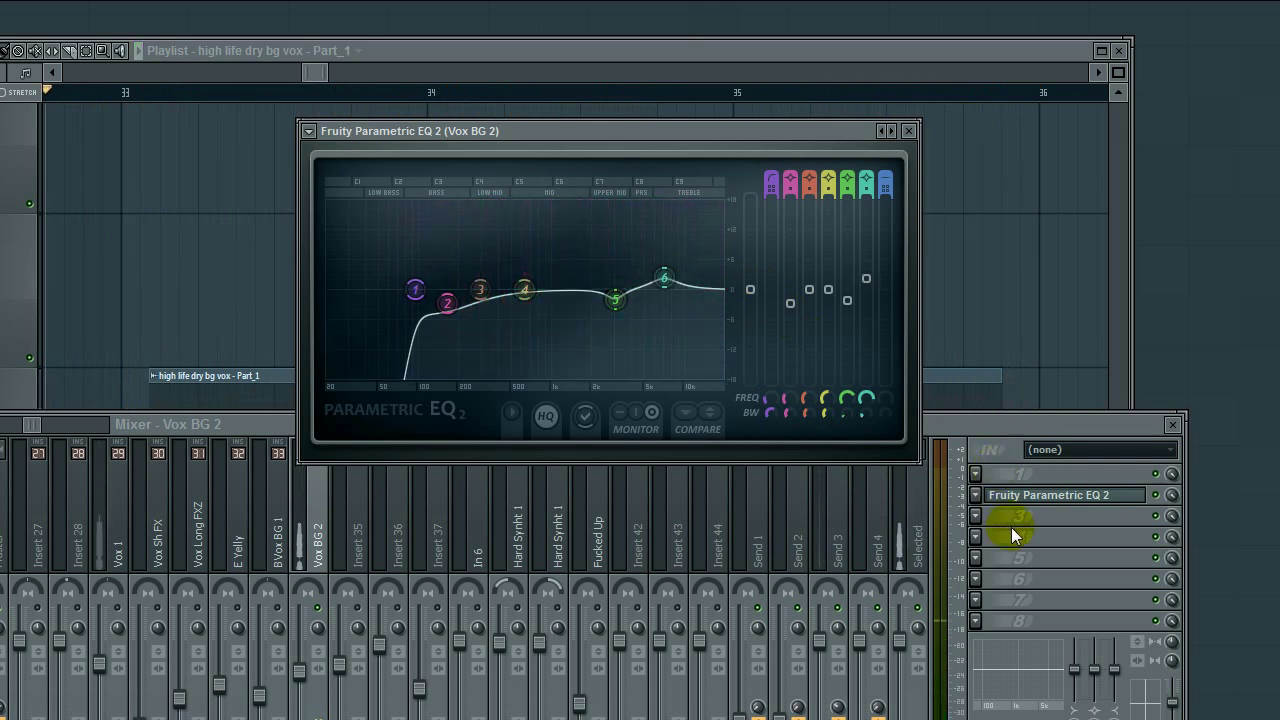
Turn off the EQ's spectrum monitor, replay the vocals and shift band 6's boost slightly lower in frequency.
left_click(1005, 530)
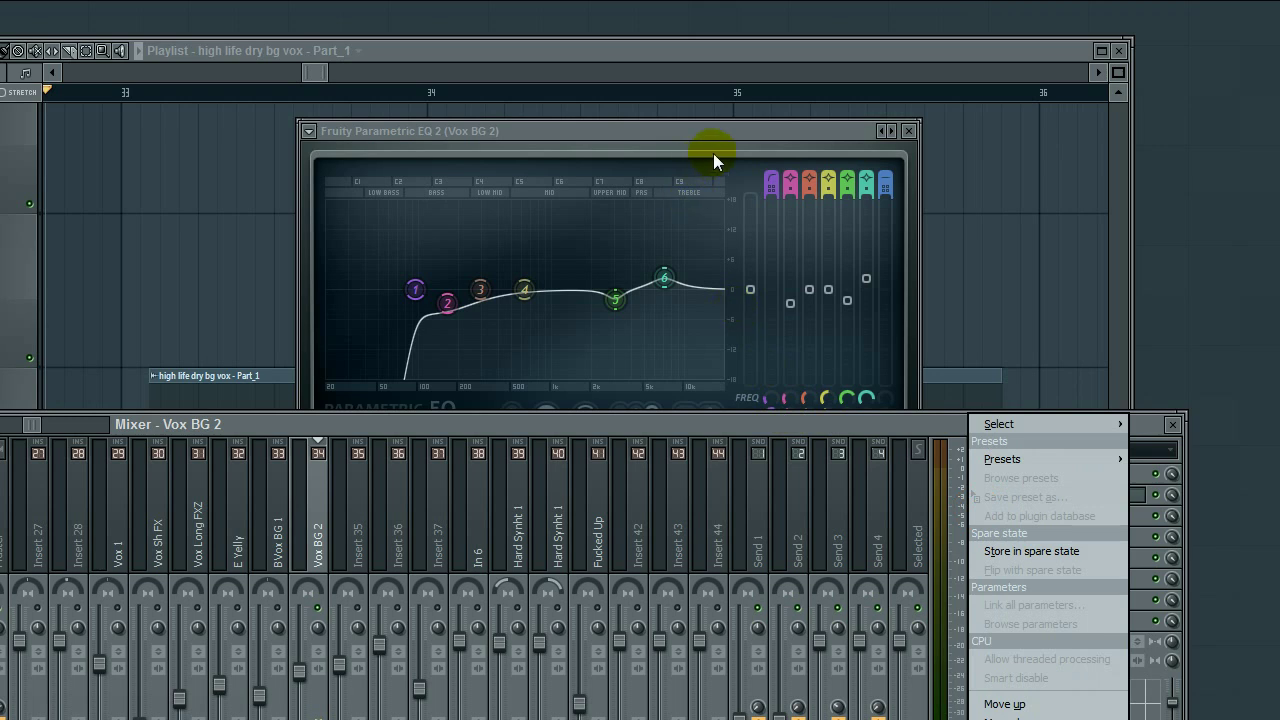
left_click(713, 153)
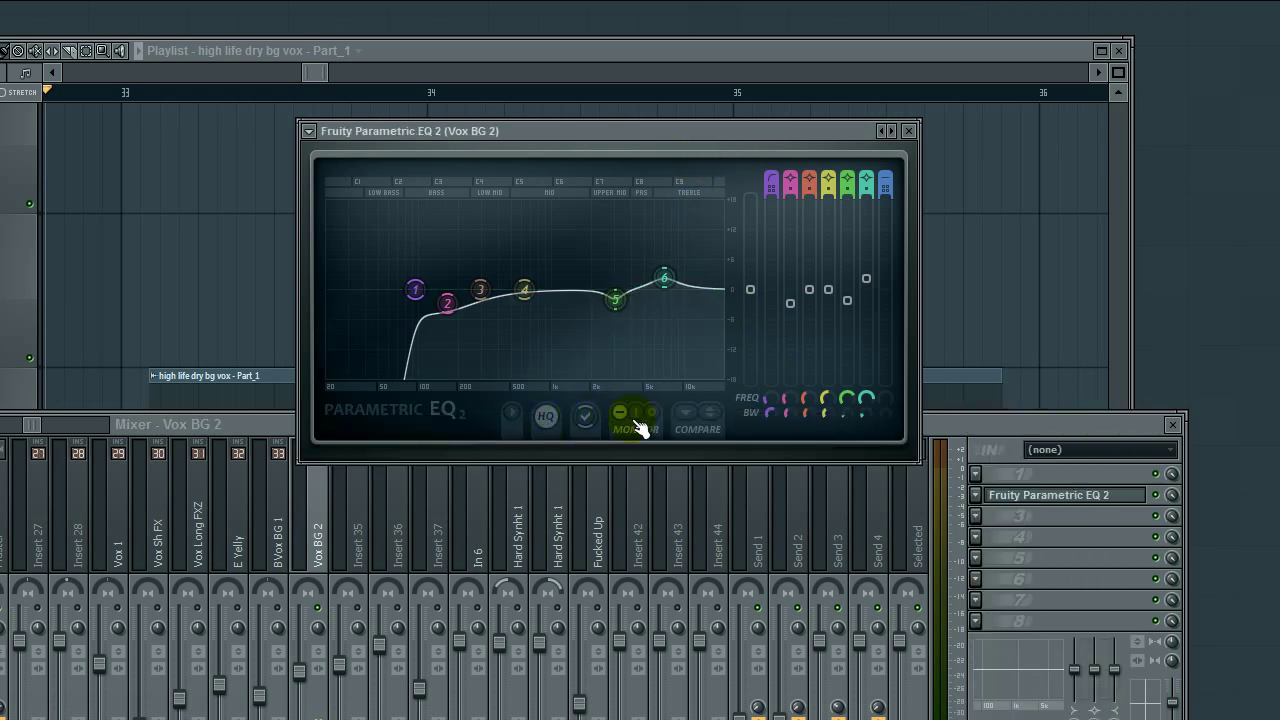
key("space")
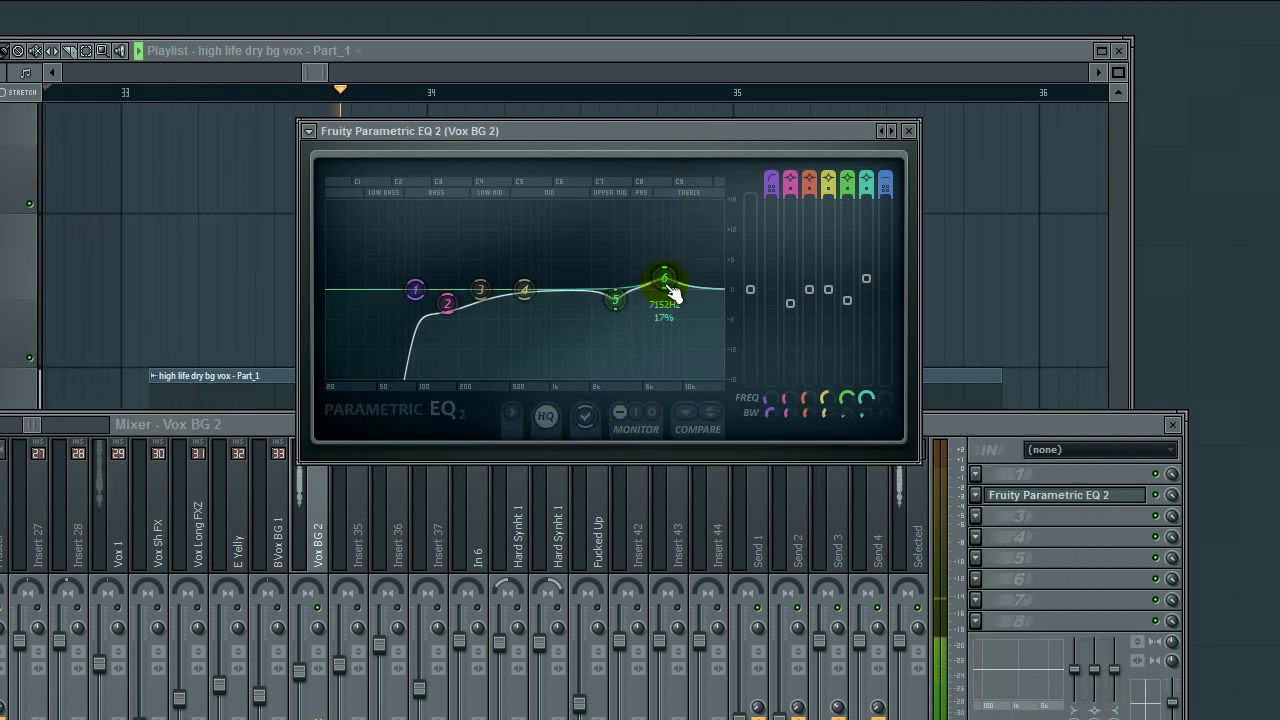
left_click_drag(668, 284, 654, 279)
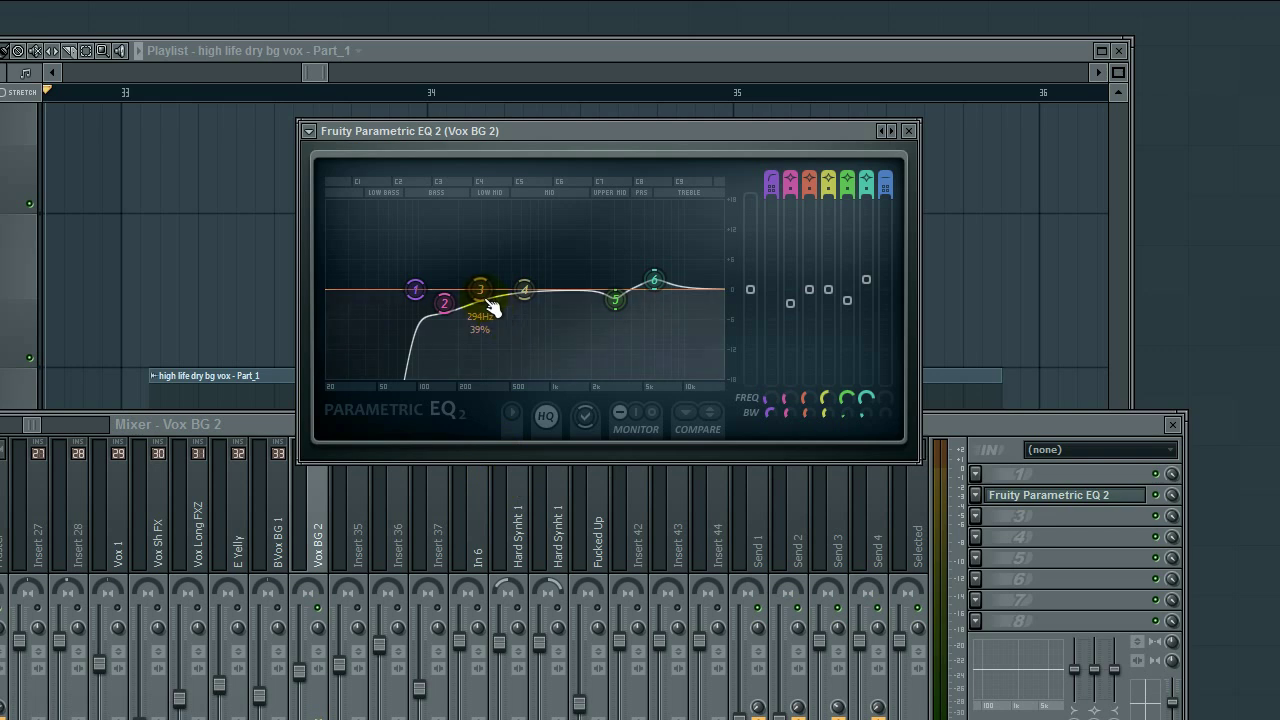
Narrow band 3's bandwidth and raise the band slightly near 294 Hz in the Vox BG 2 EQ.
left_click_drag(813, 414, 813, 436)
mouse_move(469, 288)
left_mouse_down()
mouse_move(471, 303)
mouse_move(478, 282)
left_mouse_up()
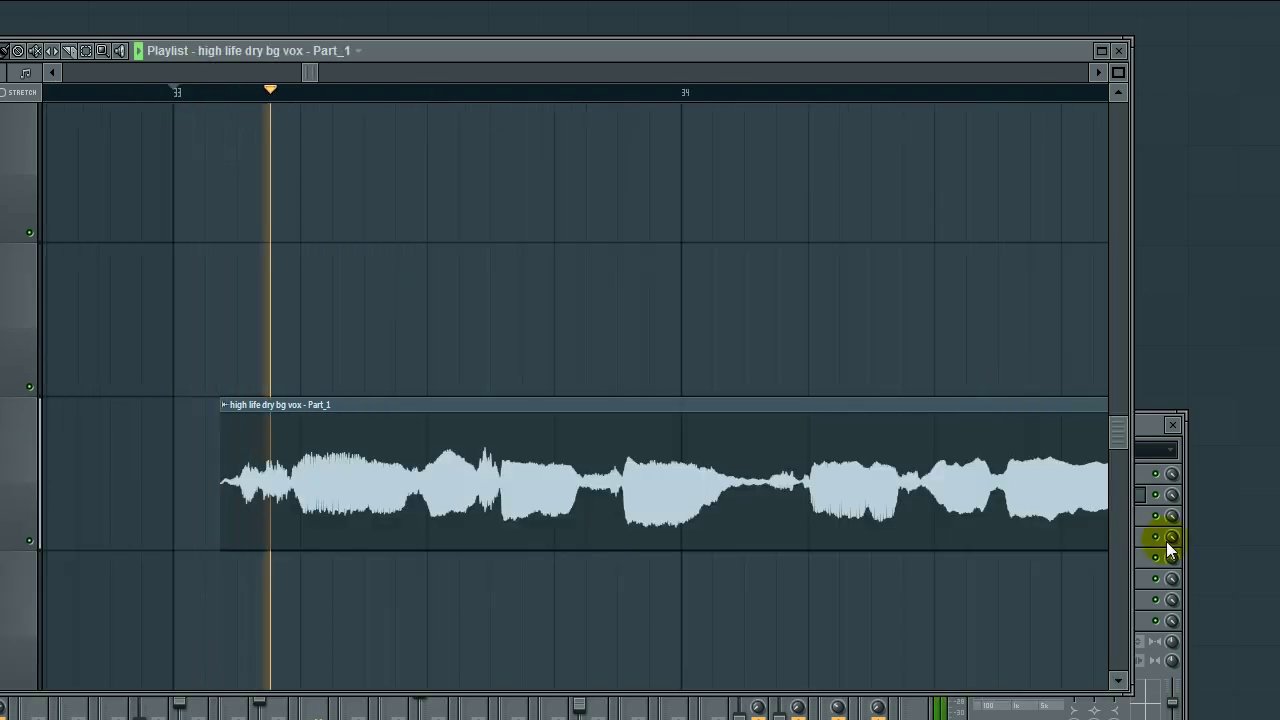
Dip band 3 to about 204 Hz at 19% bandwidth in the Vox BG 2 EQ and control vocal playback.
left_click(1143, 437)
key("space")
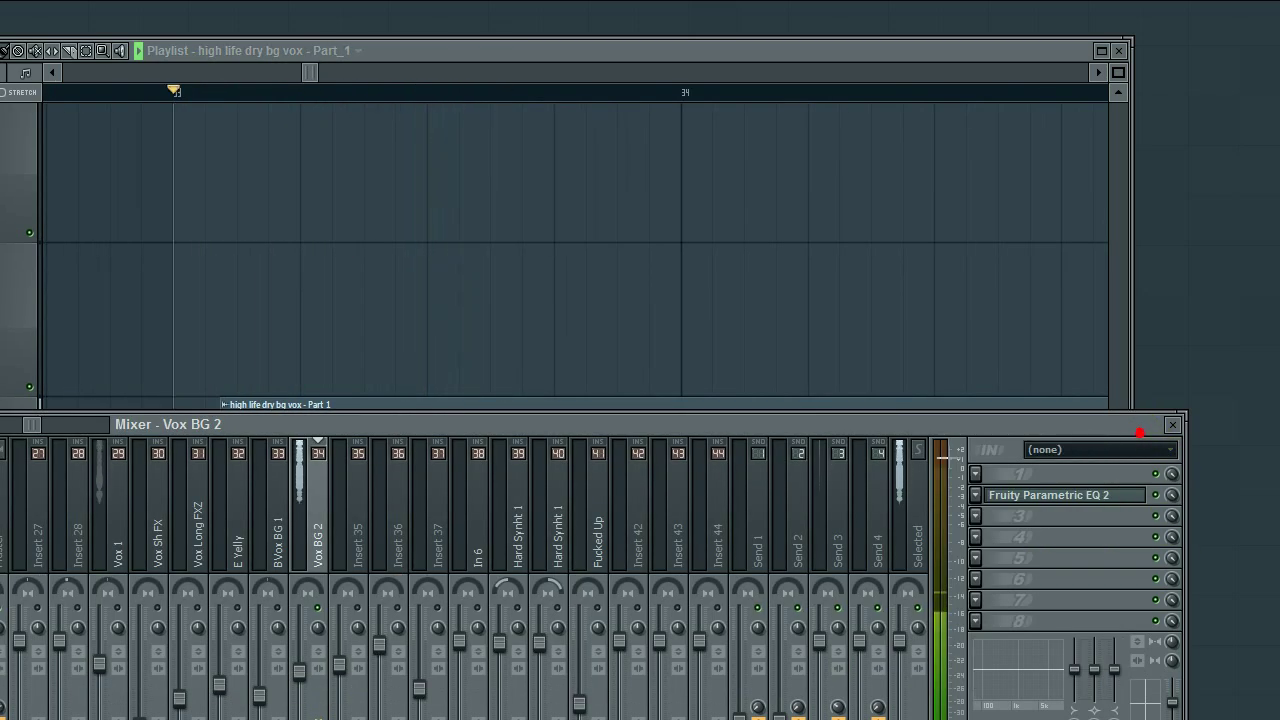
left_click(1060, 497)
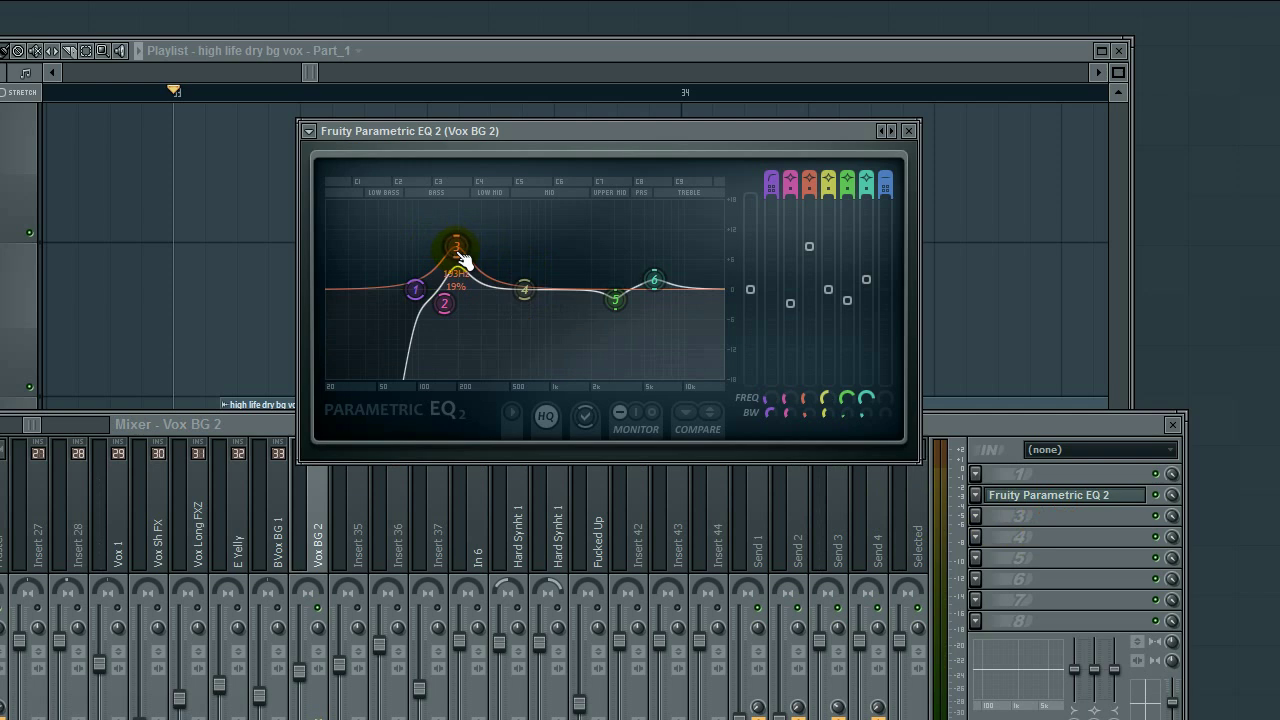
left_click_drag(463, 260, 466, 311)
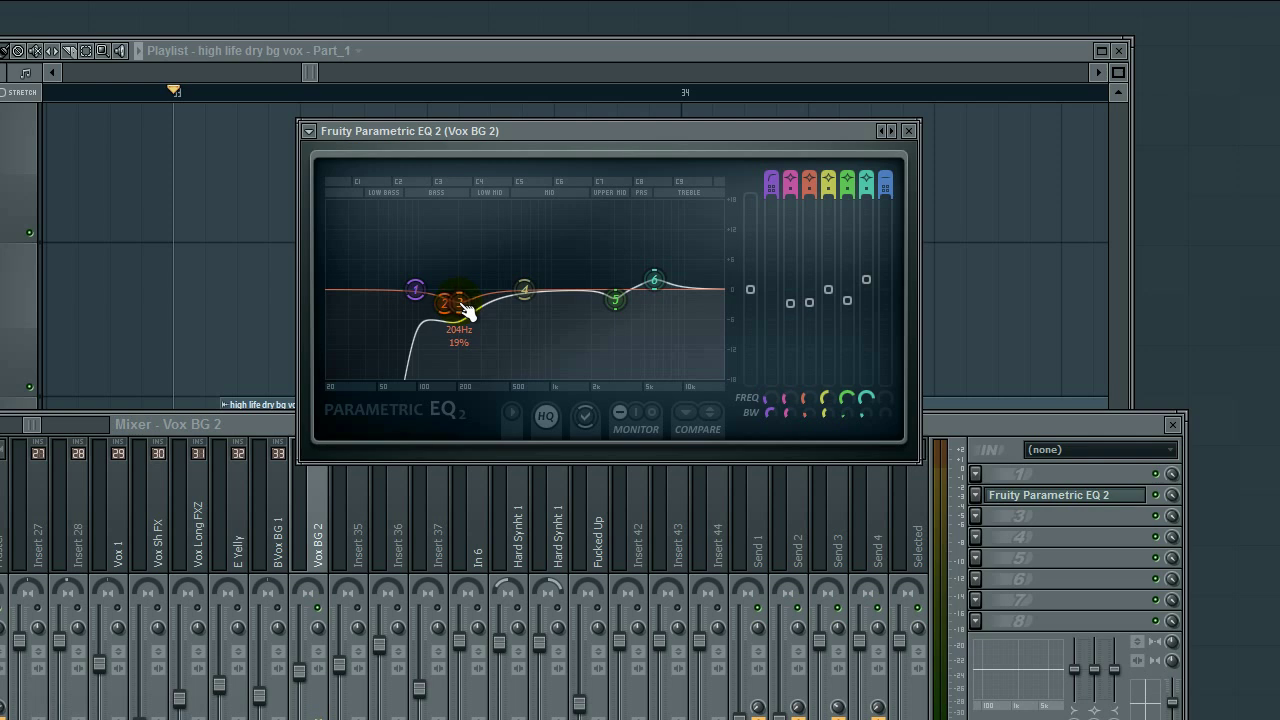
key("space")
Load Fruity Limiter into effect slot 3 of the Vox BG 2 track.
left_click(1008, 526)
left_click(982, 514)
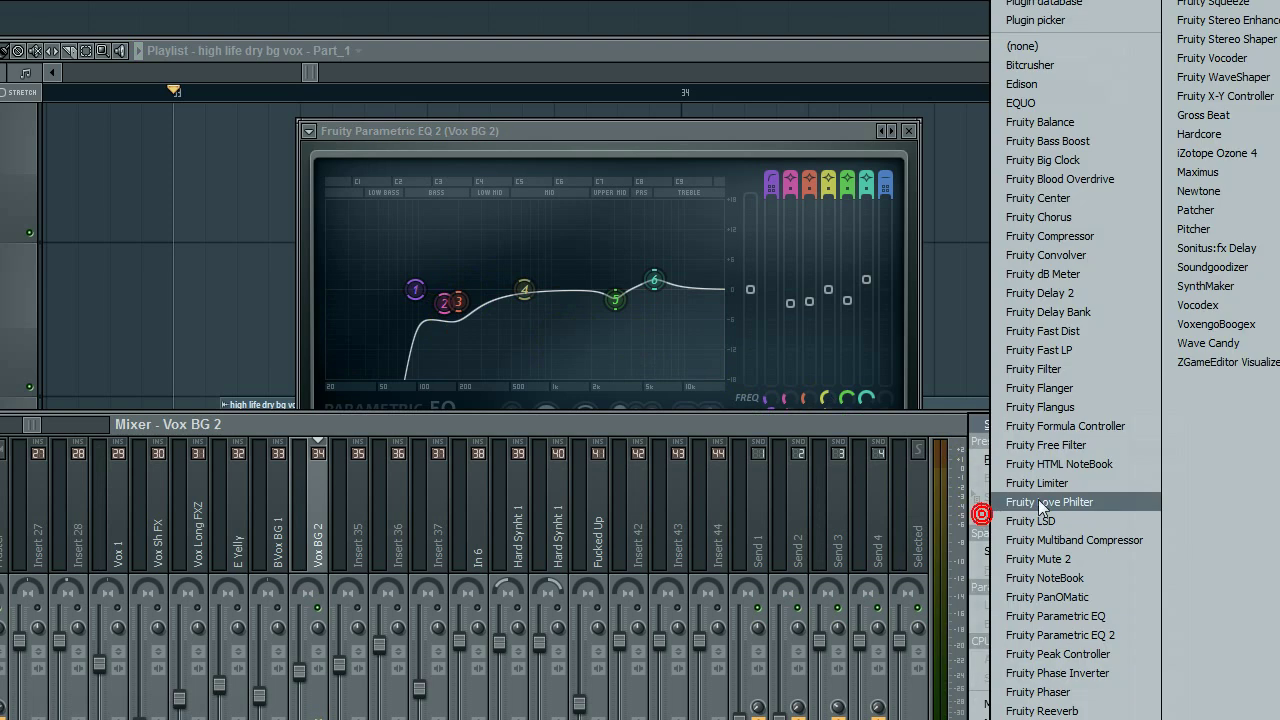
left_click(1049, 482)
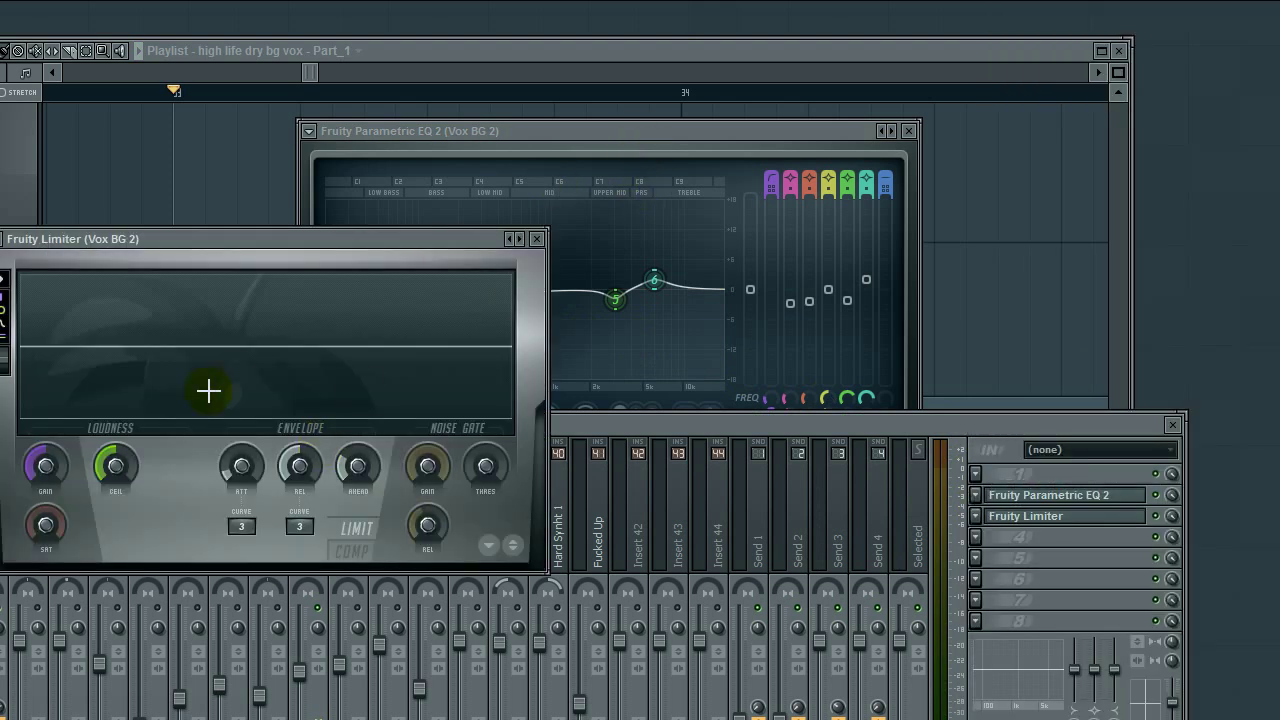
Switch Fruity Limiter to compressor mode, then lower the threshold, raise the ratio and adjust the gain during playback.
key("space")
left_click(354, 549)
left_click_drag(122, 469, 122, 540)
left_click_drag(174, 467, 174, 440)
left_click_drag(45, 465, 83, 464)
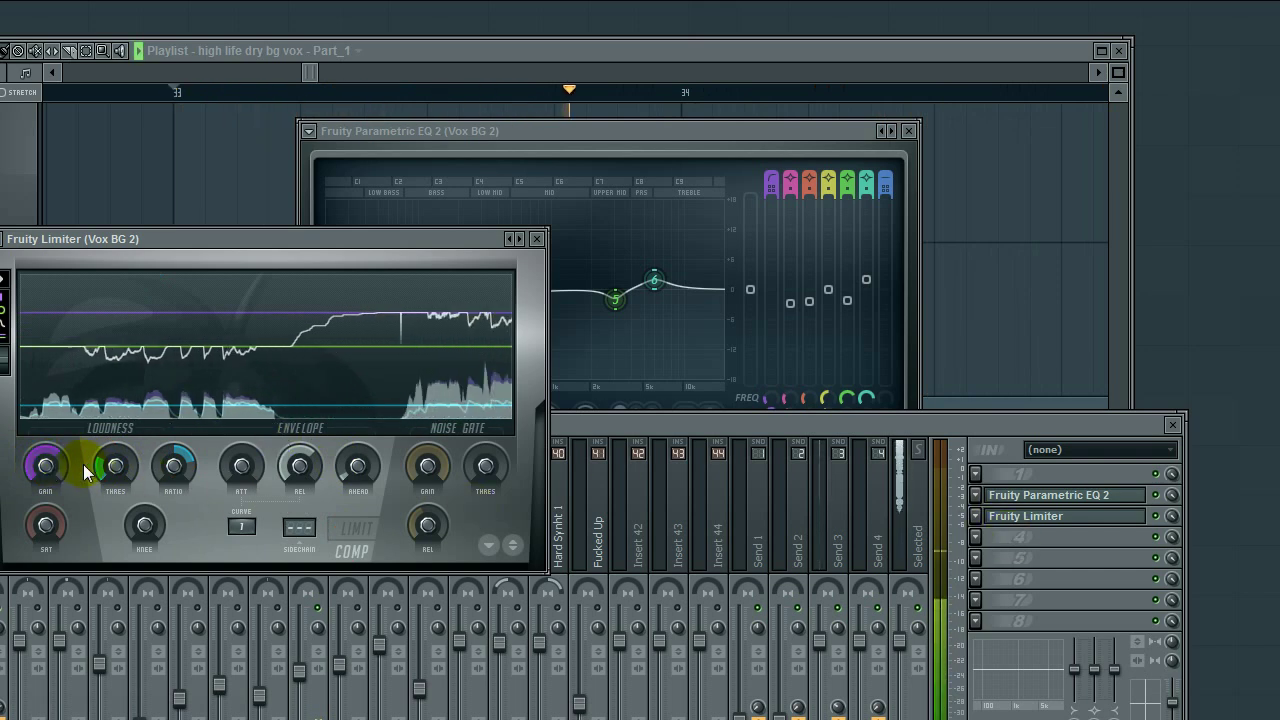
Load Maximus into effect slot 4 of the Vox BG 2 track.
left_click(978, 540)
left_click(951, 427)
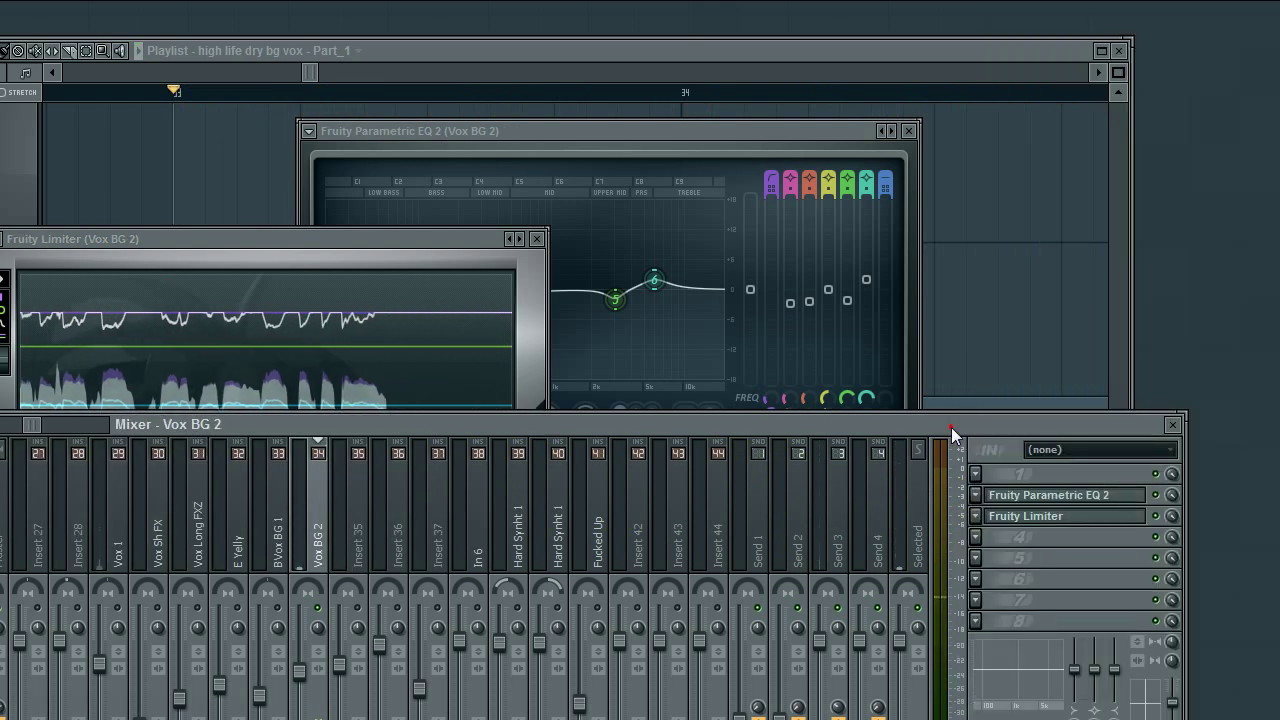
left_click(980, 540)
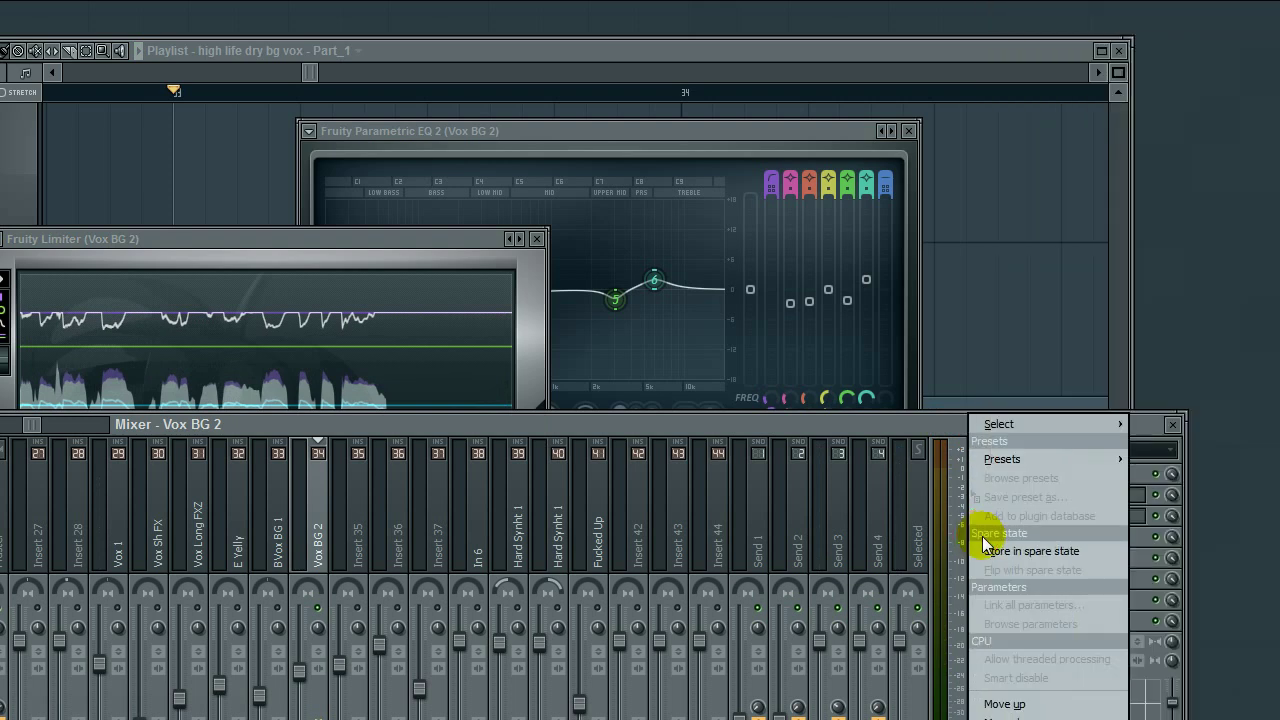
mouse_move(1025, 420)
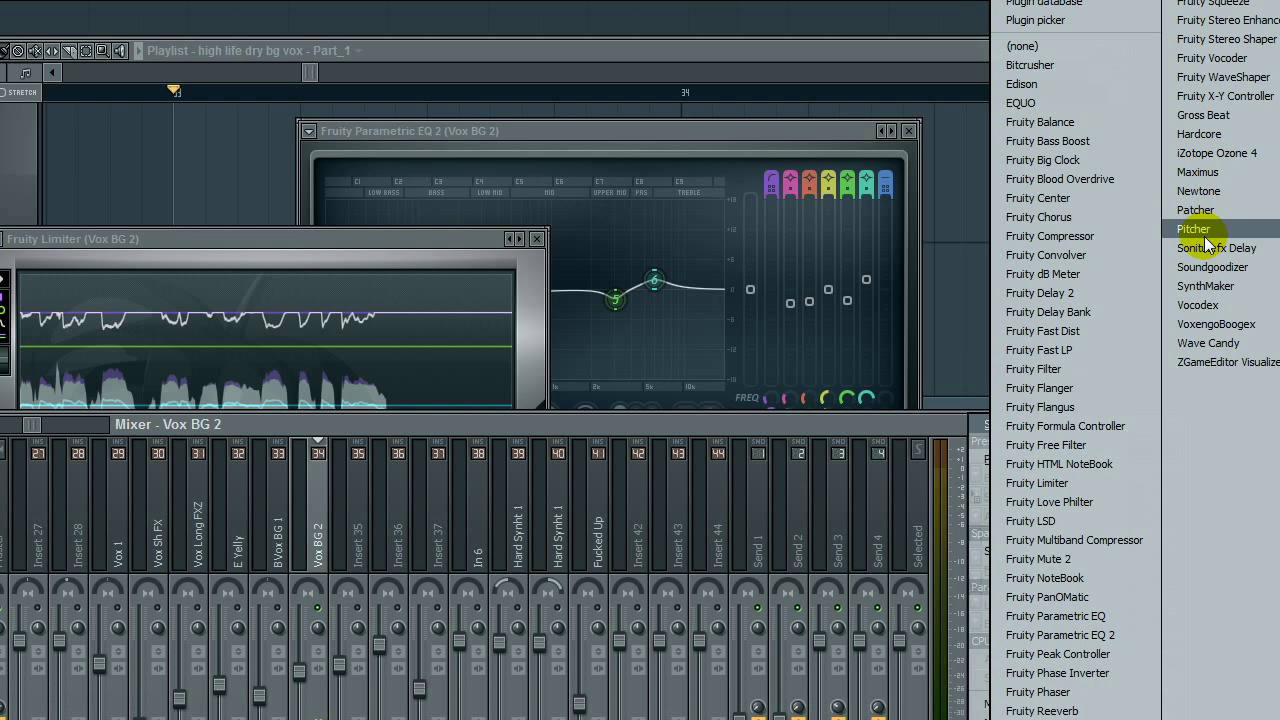
left_click(1245, 174)
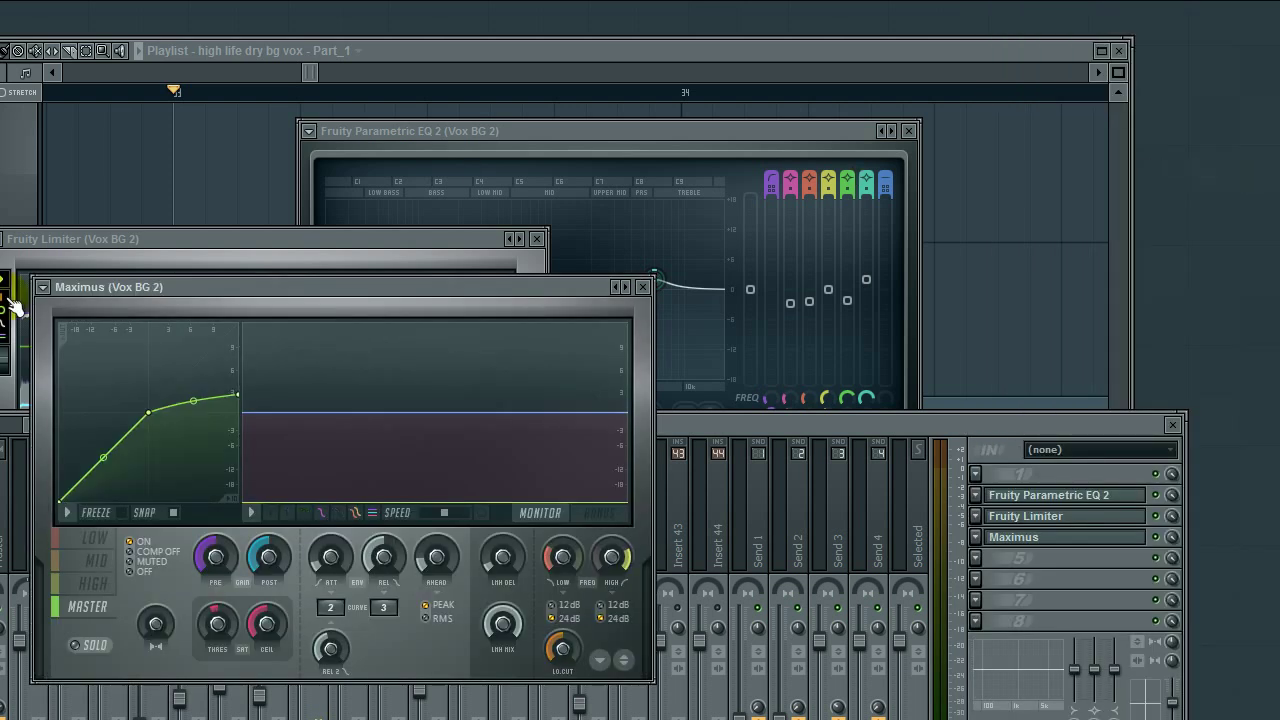
Load the De-esser split-band preset in Maximus and reposition its window over the mixer.
left_click(44, 287)
mouse_move(66, 343)
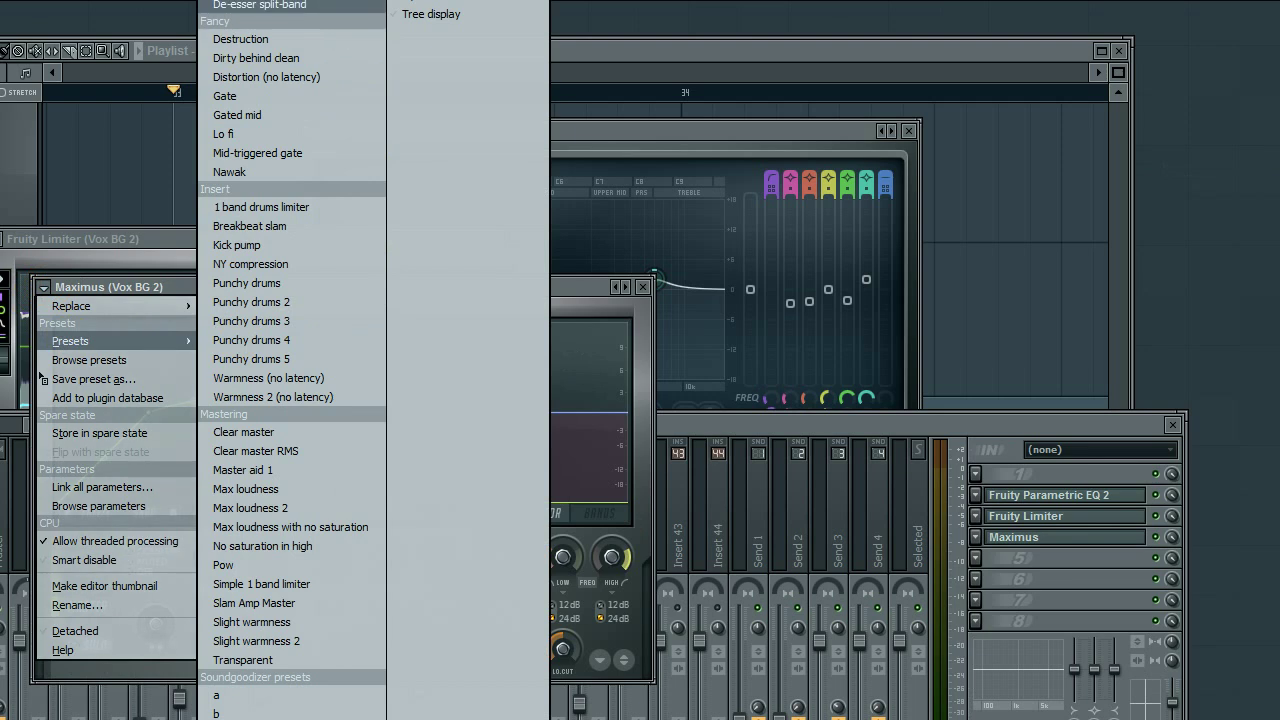
left_click(330, 6)
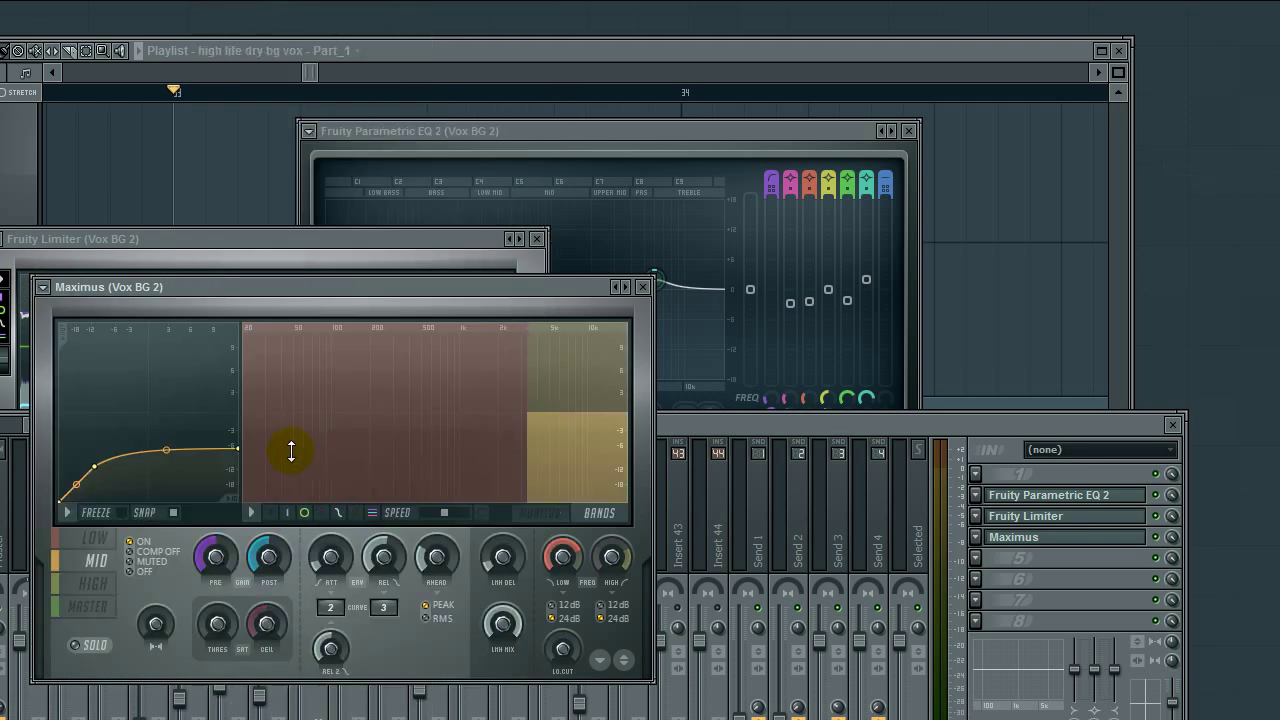
left_click_drag(266, 302, 852, 330)
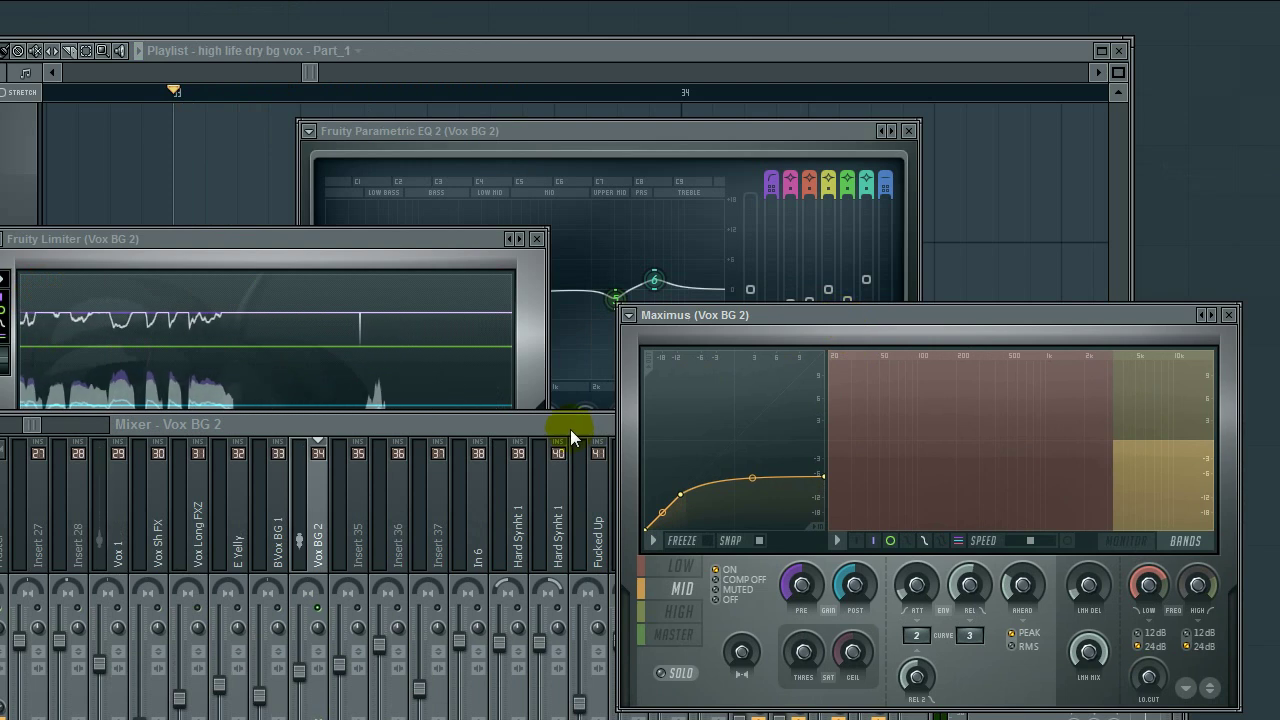
left_click_drag(834, 315, 495, 337)
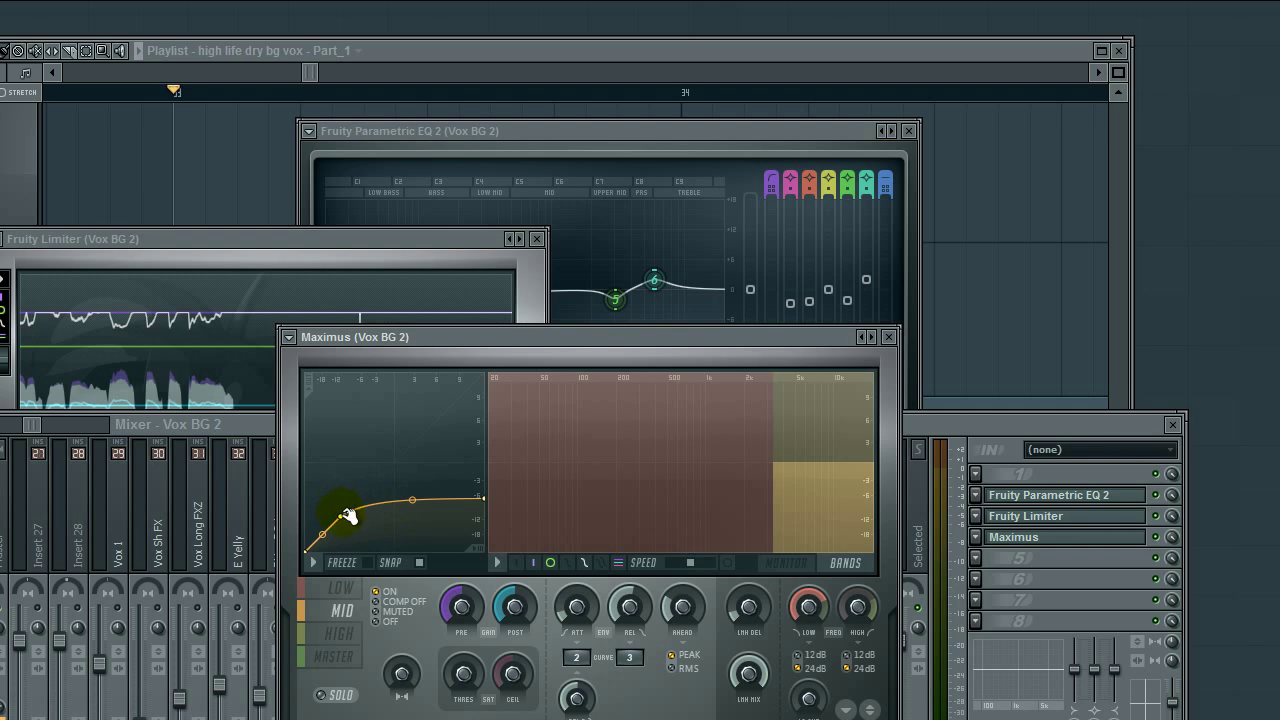
Lower the Maximus MID band's compression curve at its knee and end point, raise its pre gain and adjust post gain.
left_click_drag(347, 515, 331, 536)
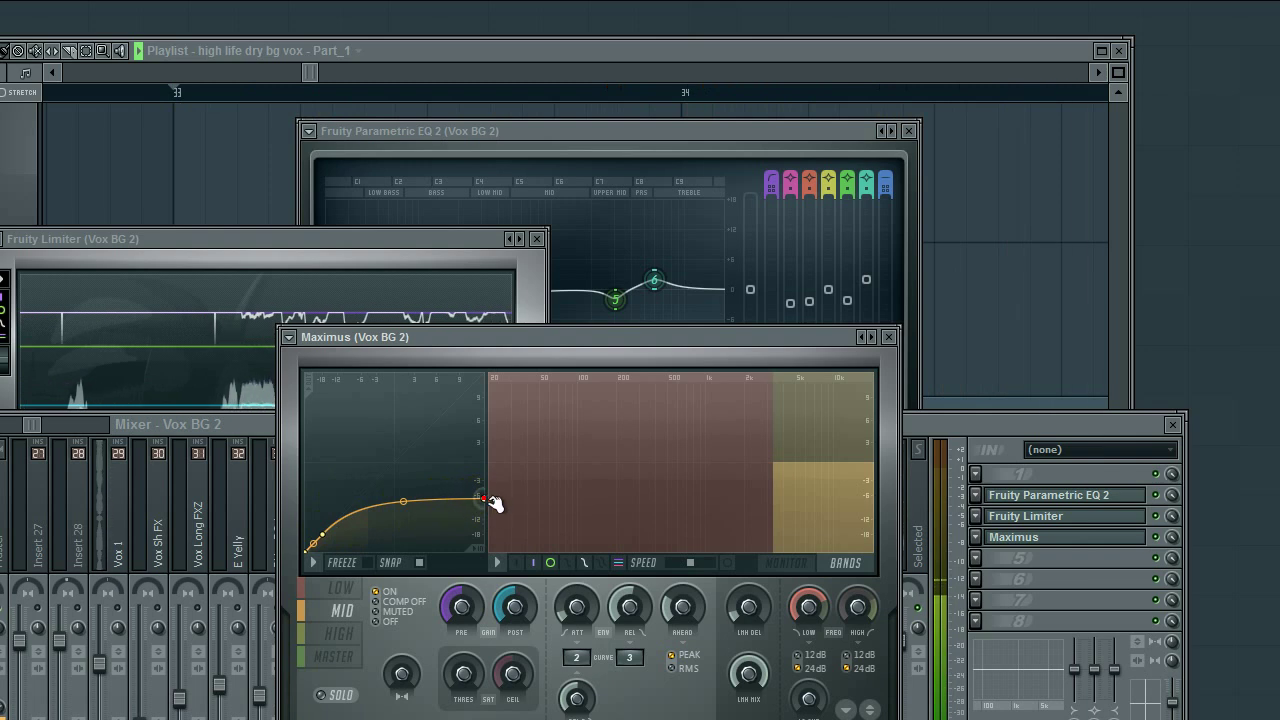
left_click_drag(494, 504, 470, 514)
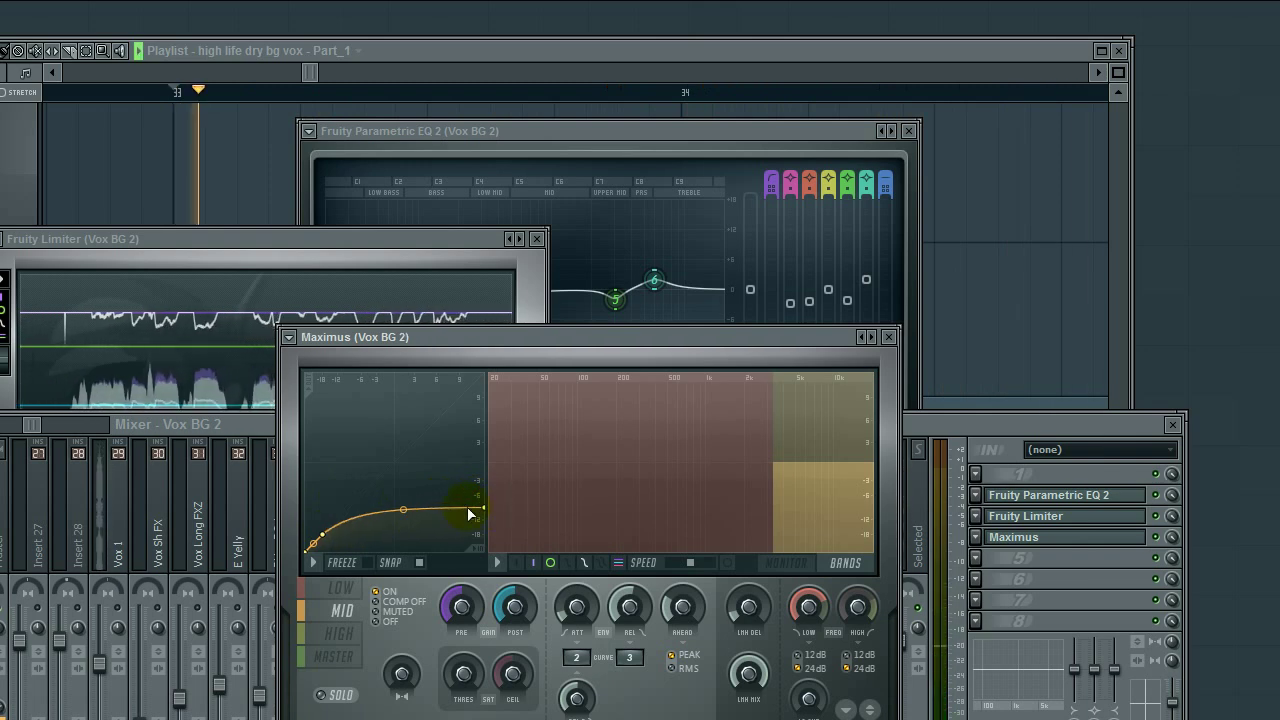
left_click_drag(454, 605, 454, 590)
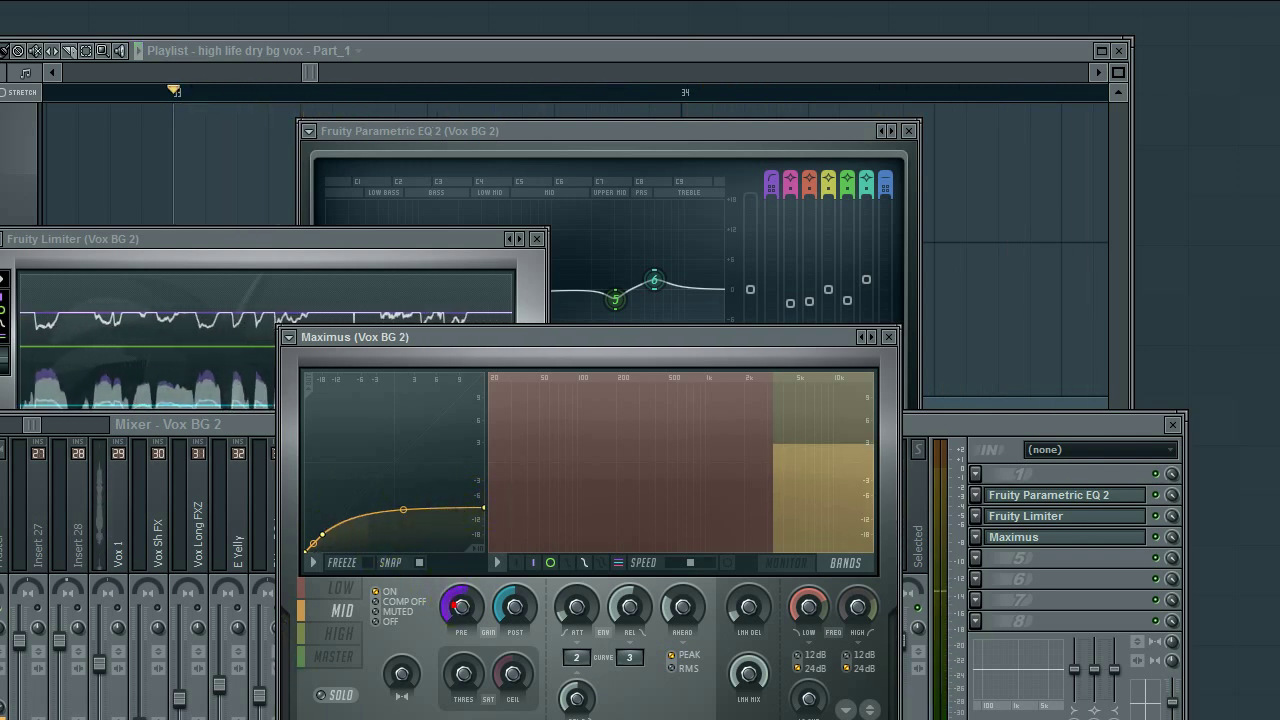
left_click(514, 606)
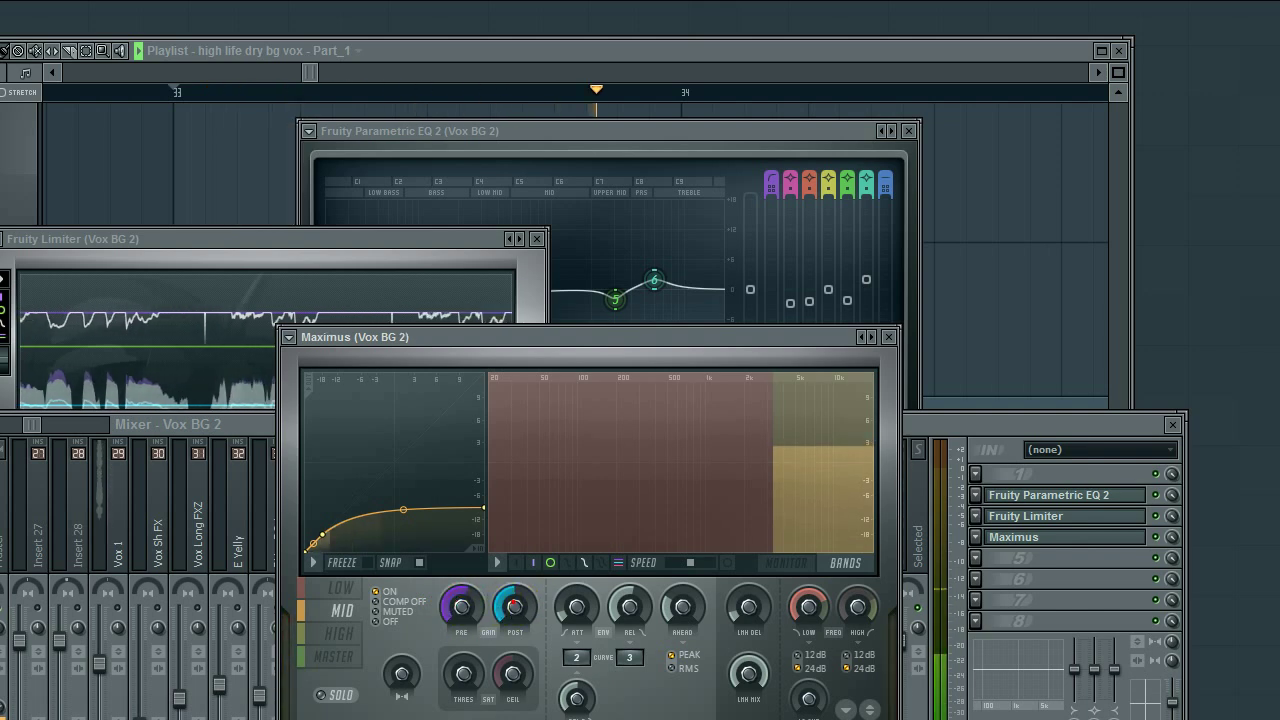
left_click_drag(514, 606, 513, 610)
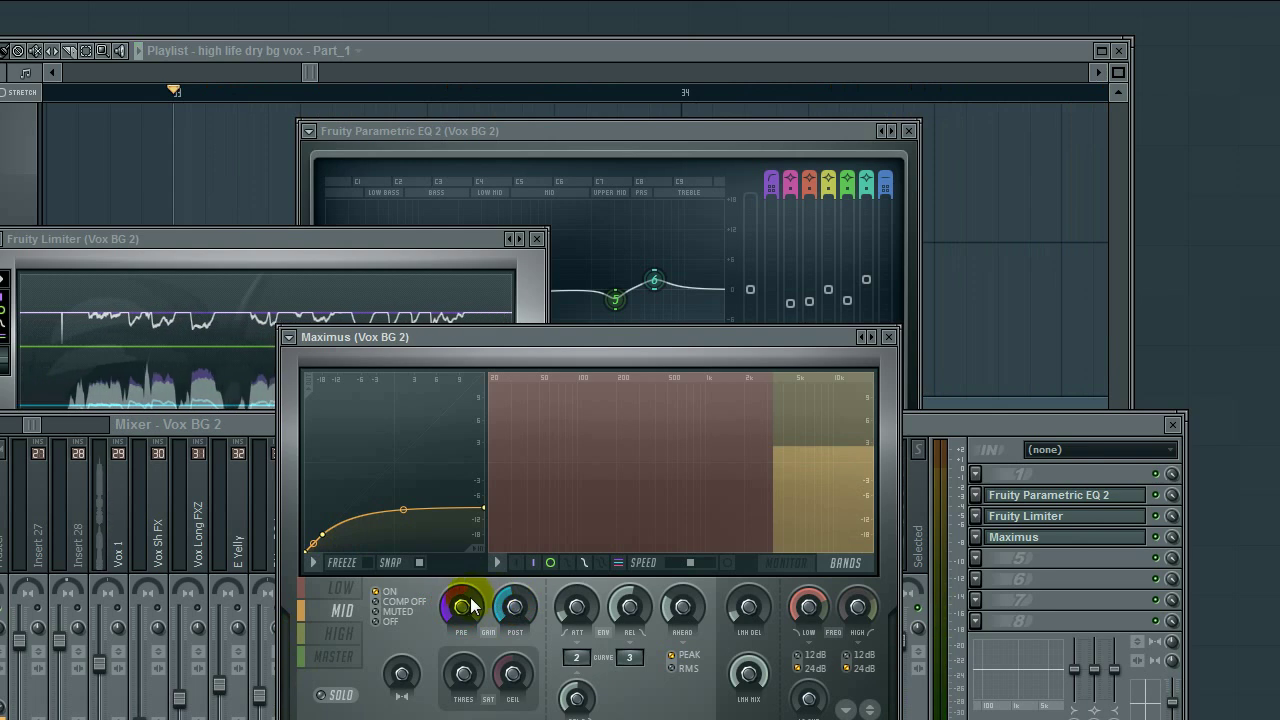
Sweep band 6's boost through the highs in the Vox BG 2 EQ, then reduce it to a moderate boost near 7249 Hz.
left_click(611, 195)
left_click_drag(654, 280, 703, 220)
key("space")
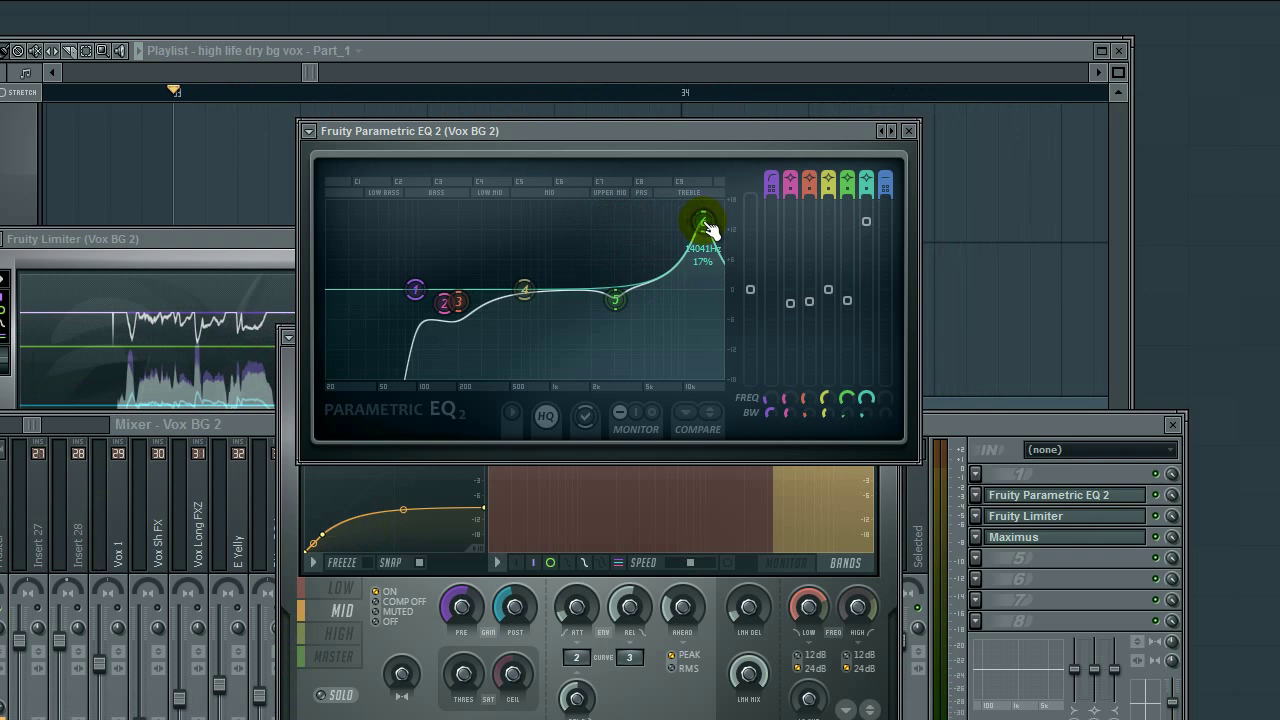
left_click_drag(709, 228, 644, 219)
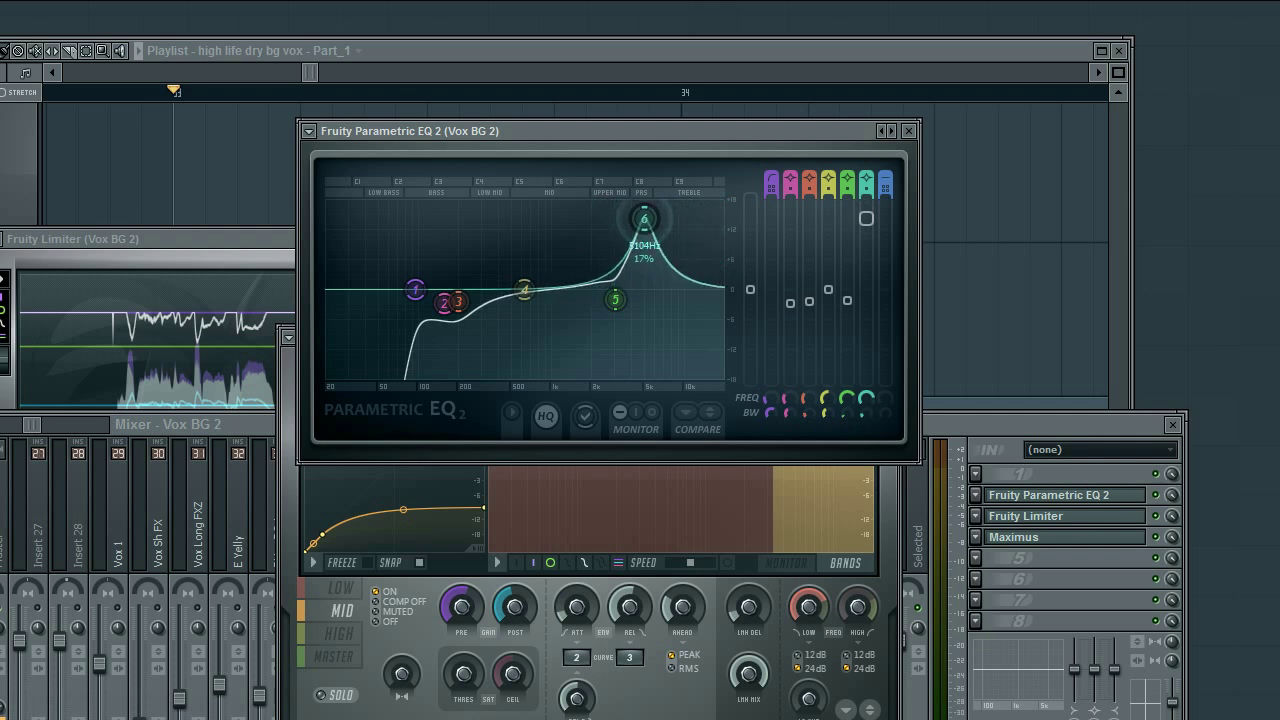
left_click_drag(644, 219, 683, 234)
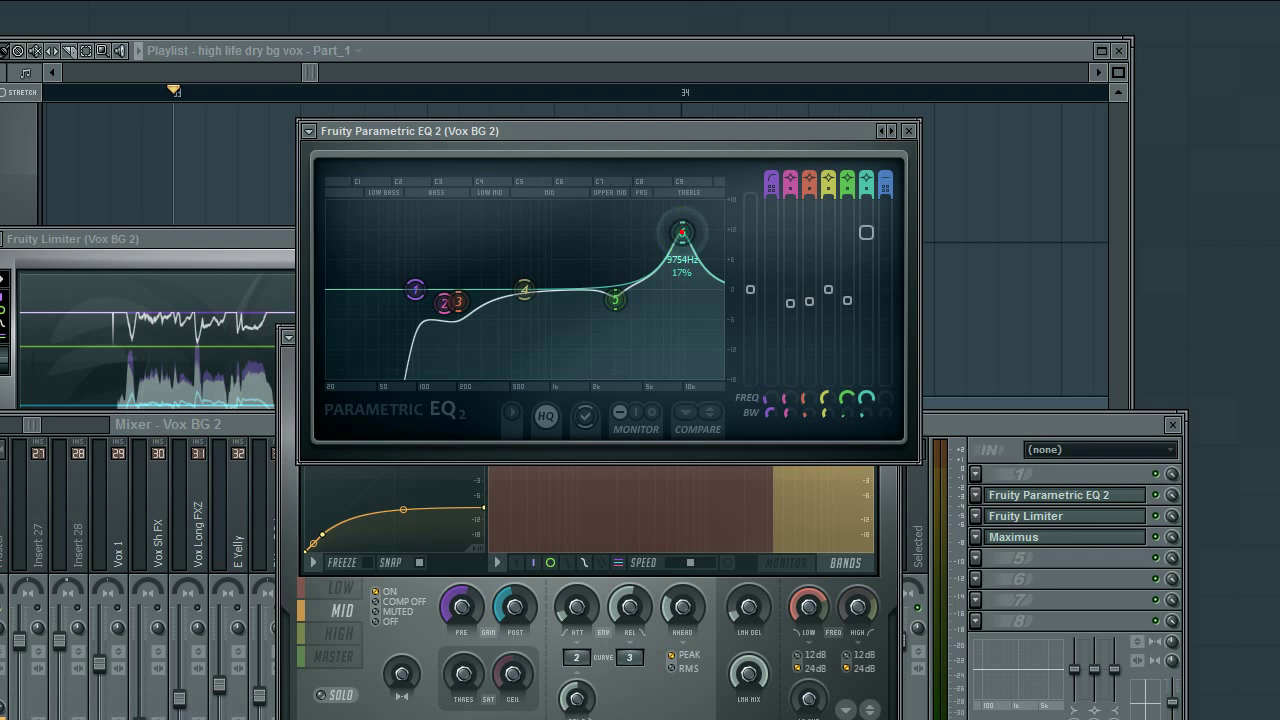
left_click_drag(682, 233, 668, 274)
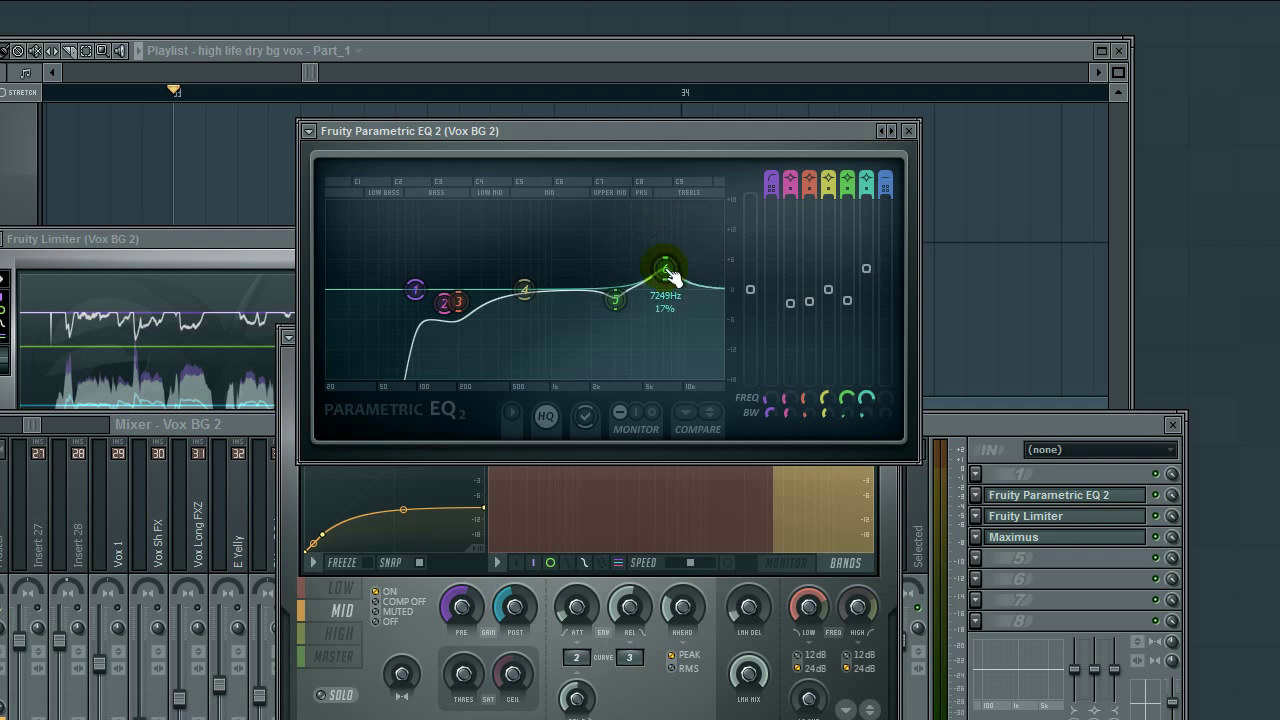
Narrow EQ band 6 to 7% bandwidth and move its boost to about 5036 Hz.
left_click_drag(860, 415, 860, 430)
mouse_move(666, 269)
left_mouse_down()
mouse_move(641, 283)
mouse_move(648, 266)
mouse_move(636, 266)
mouse_move(684, 265)
left_mouse_up()
left_click_drag(673, 266, 643, 268)
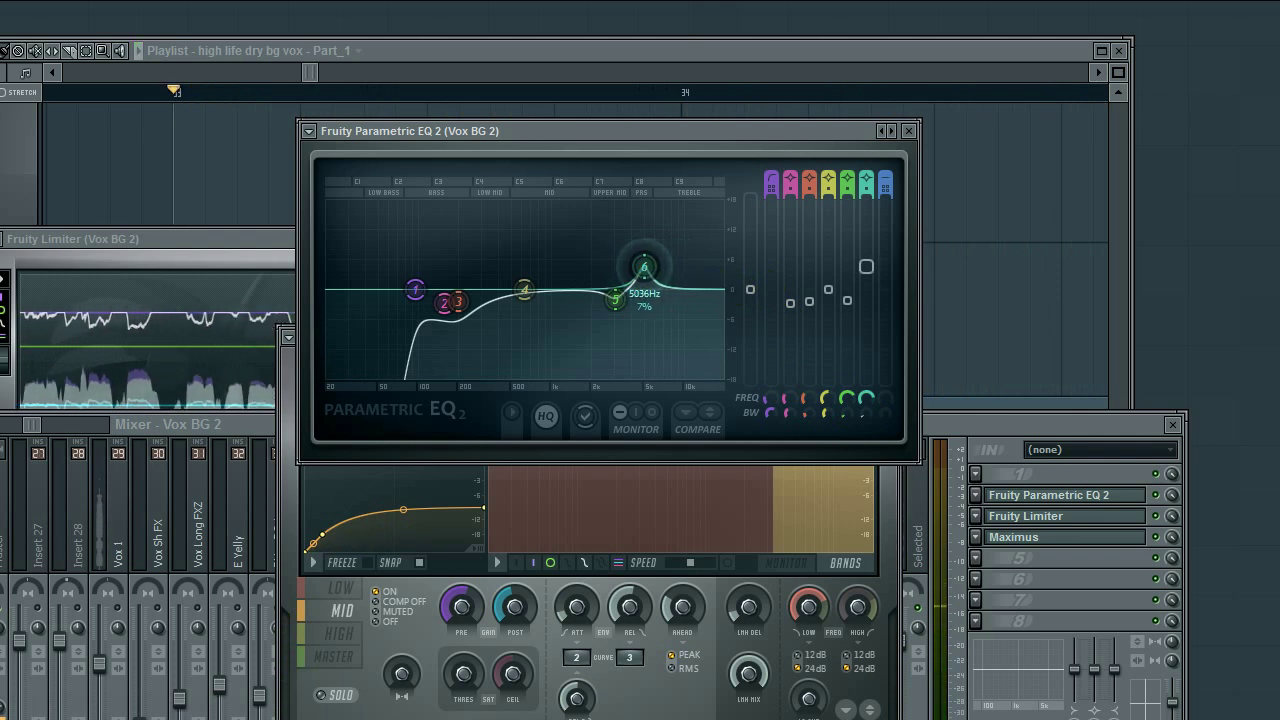
Replay the vocals with the playlist and mixer, then route Vox BG 2 to the Vox Long FXZ track.
left_click(908, 557)
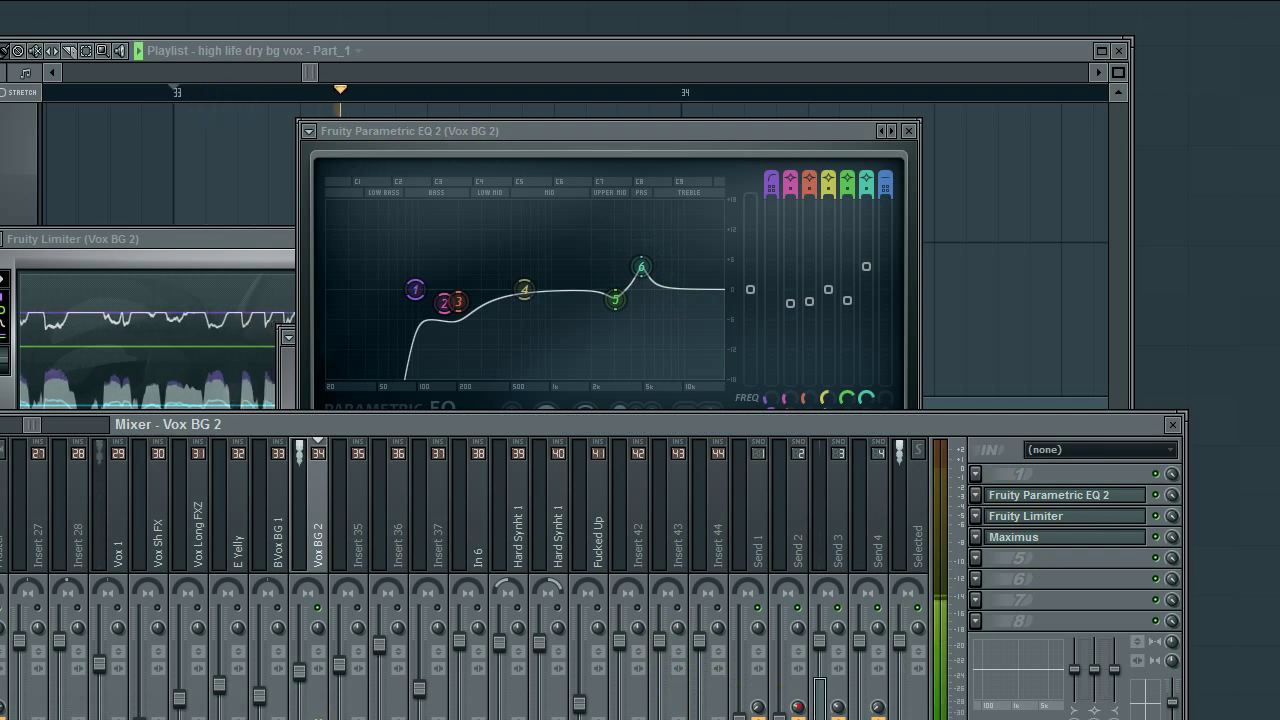
key("space")
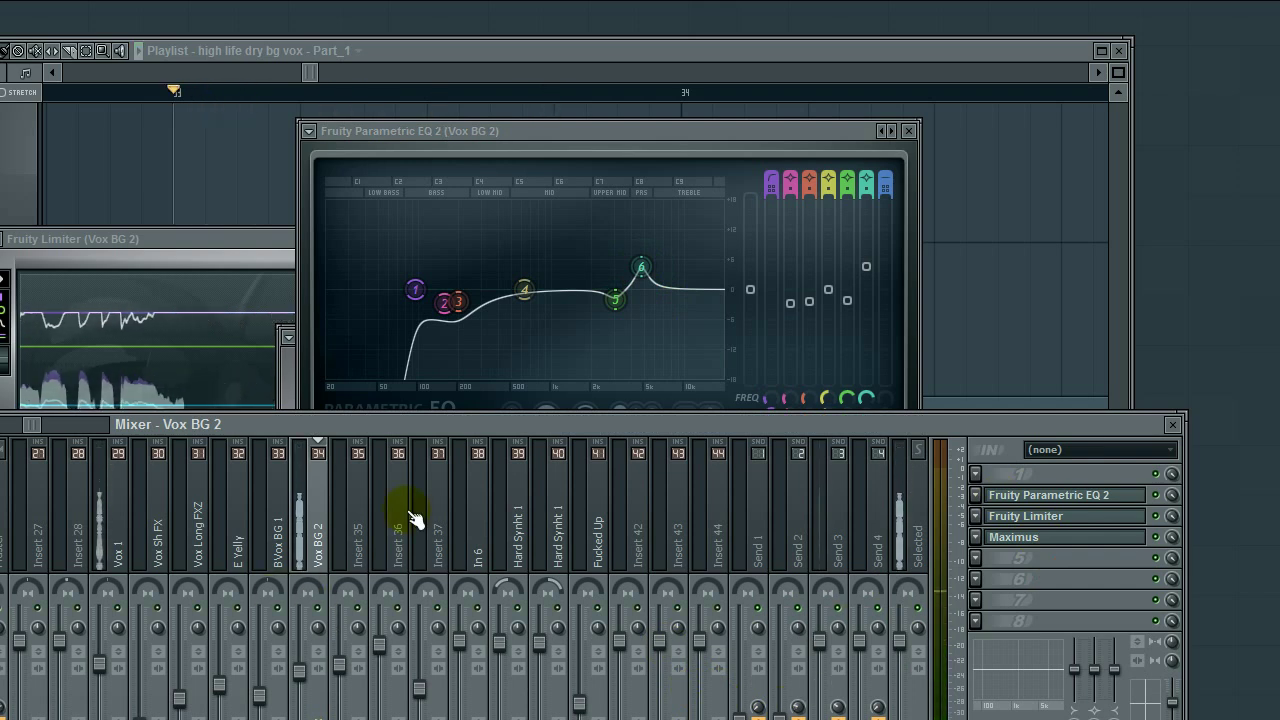
left_click(592, 48)
key("space")
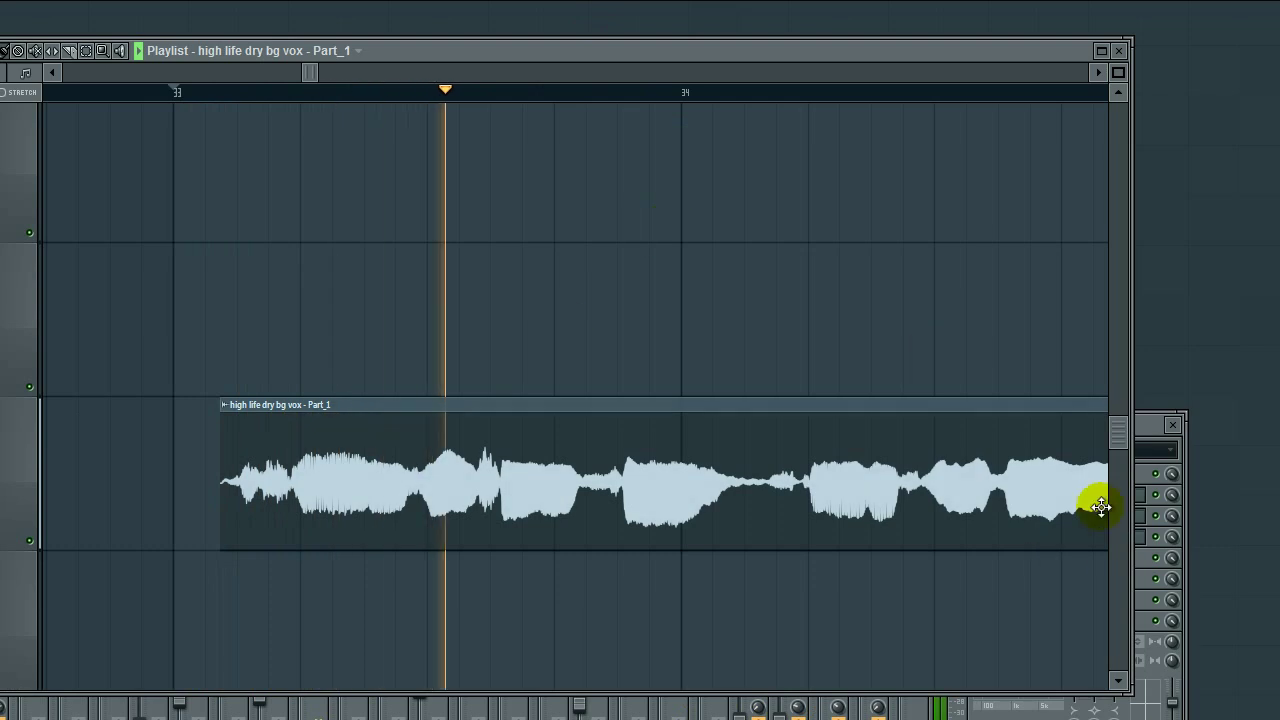
left_click(1149, 427)
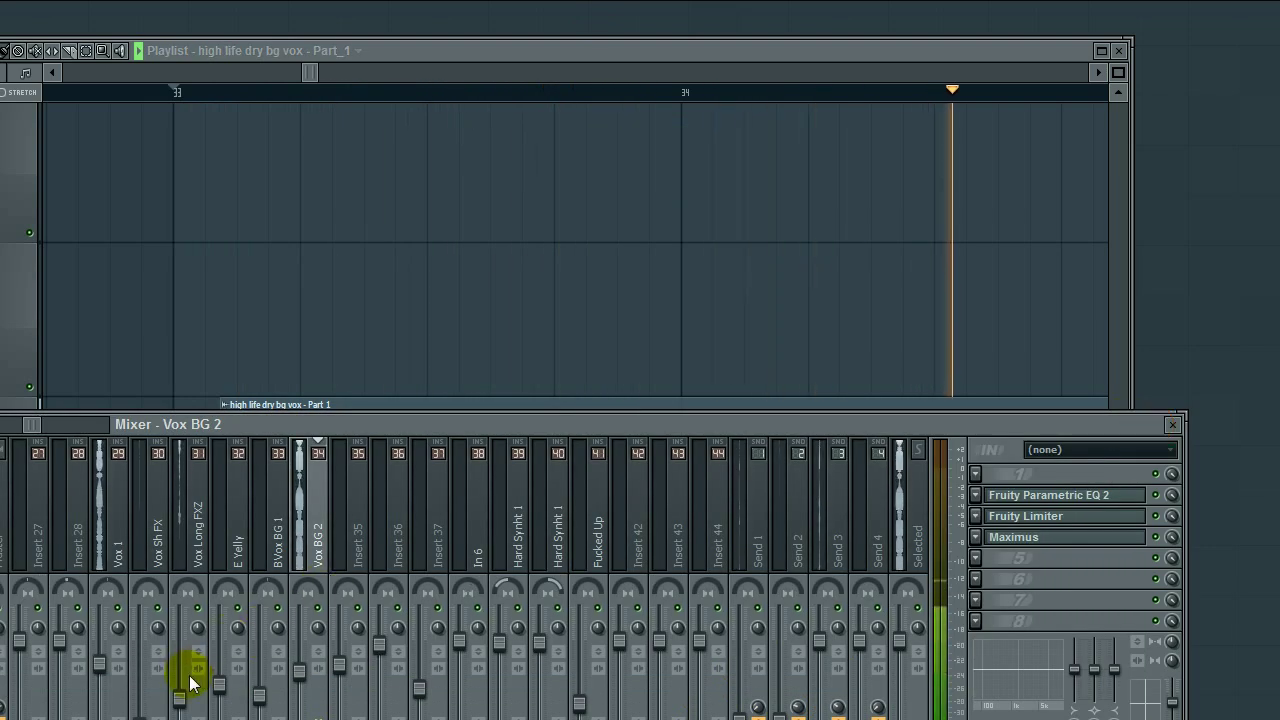
left_click(197, 710)
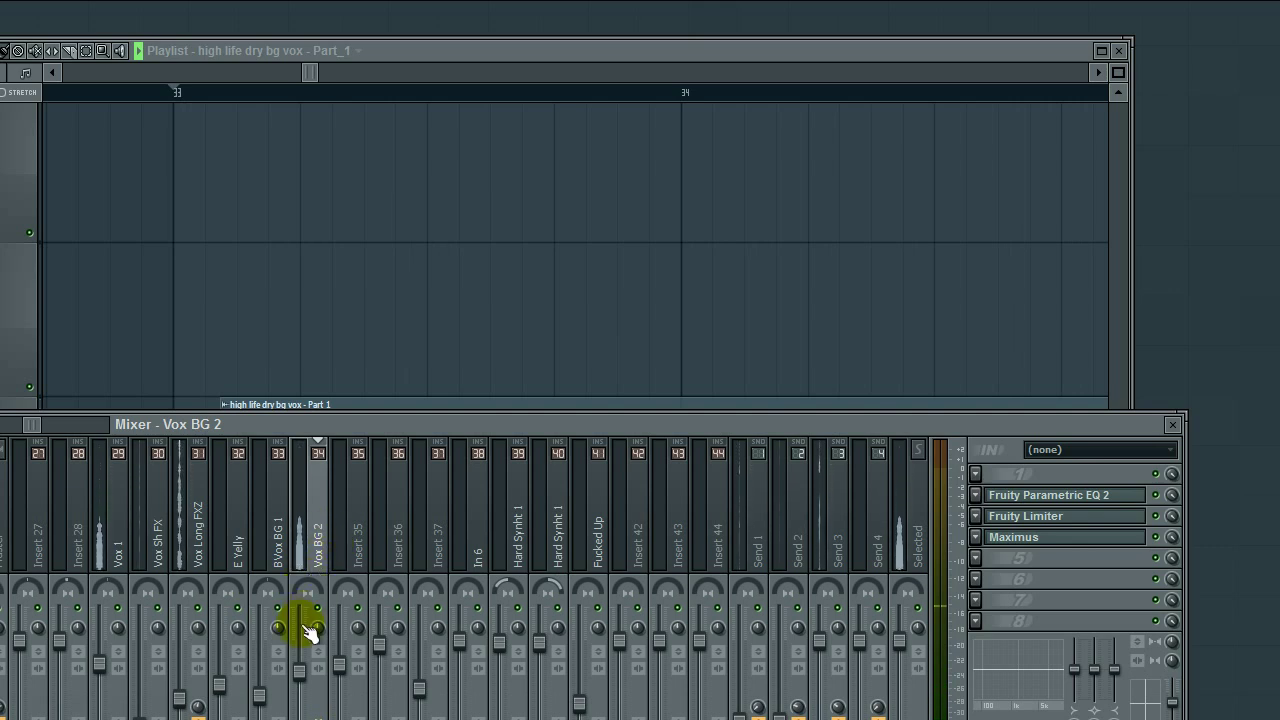
Lower the Vox BG 2 fader and raise the Vox 1 fader slightly to balance the vocals.
left_click(297, 671)
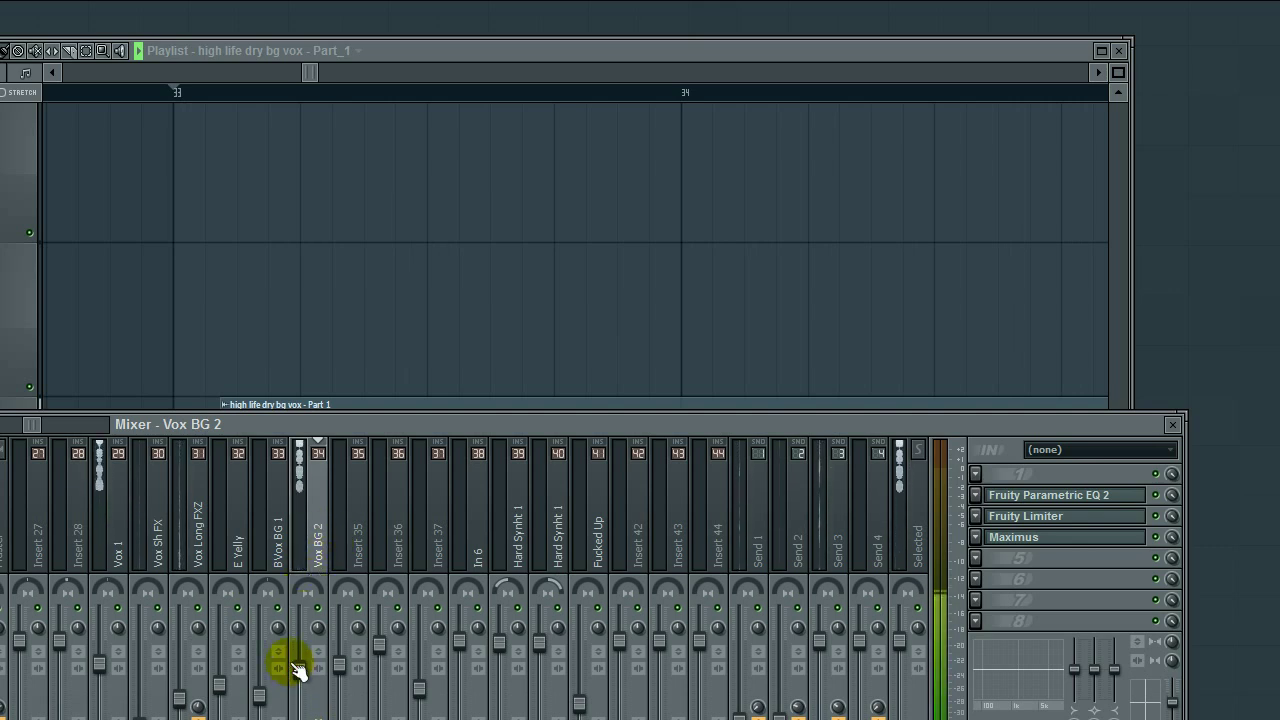
left_click_drag(300, 669, 300, 687)
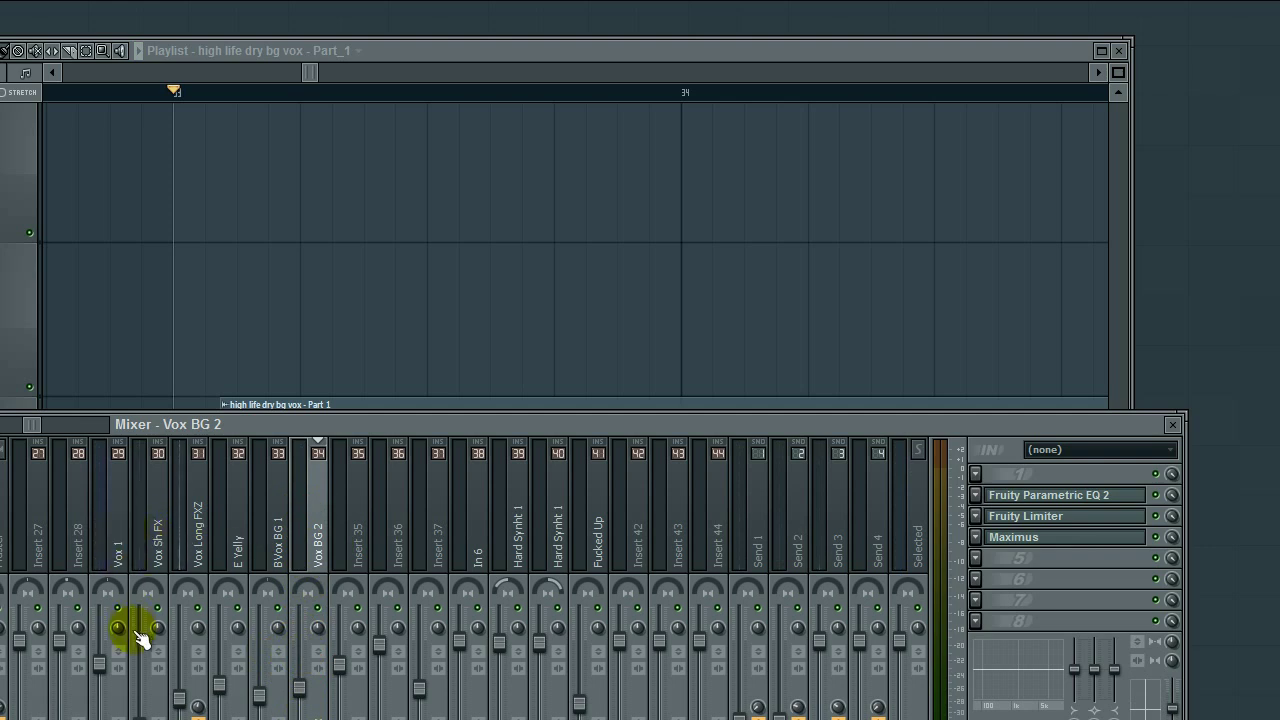
left_click_drag(99, 663, 100, 657)
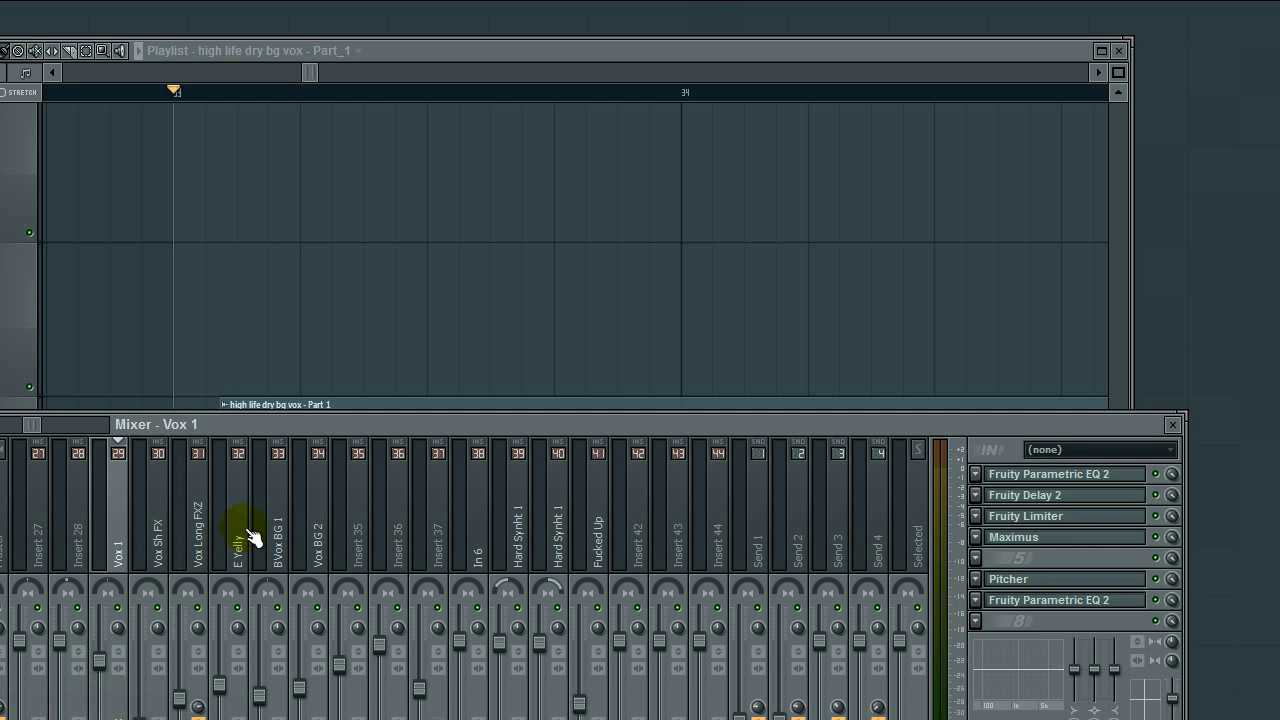
Reselect the Vox BG 2 track and check its Send 1 level.
left_click(282, 541)
left_click(307, 538)
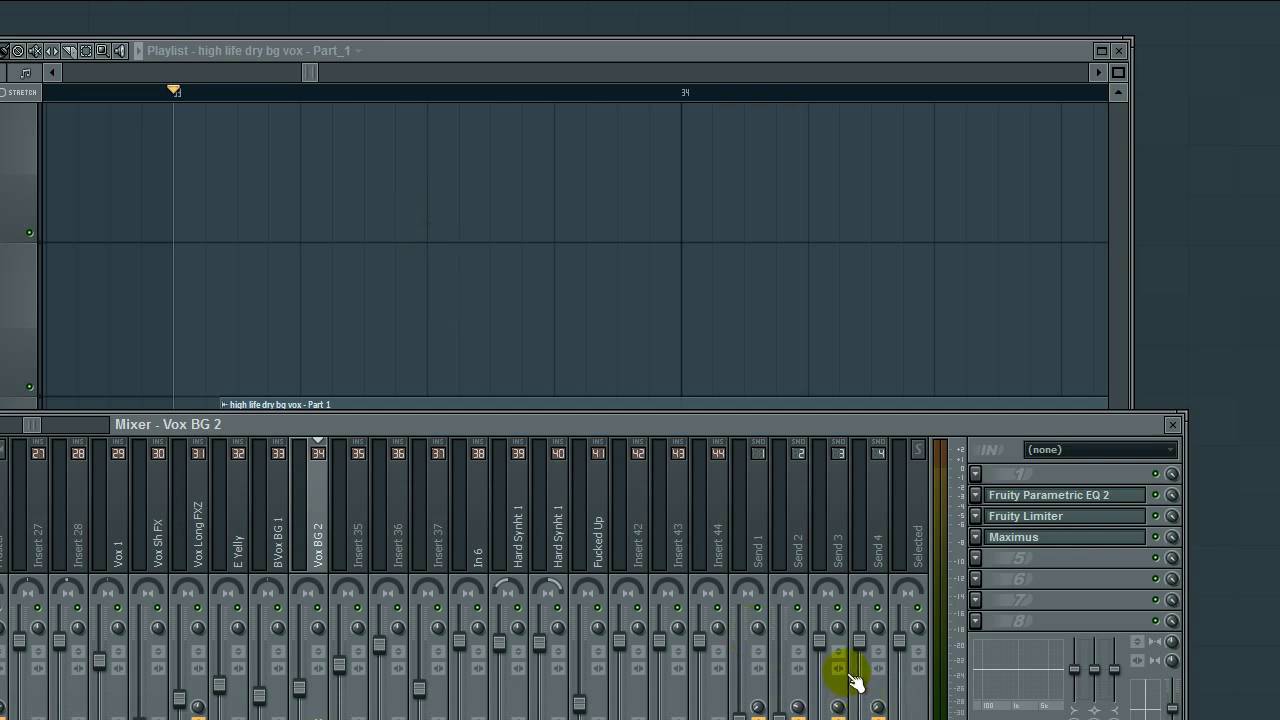
left_click(759, 708)
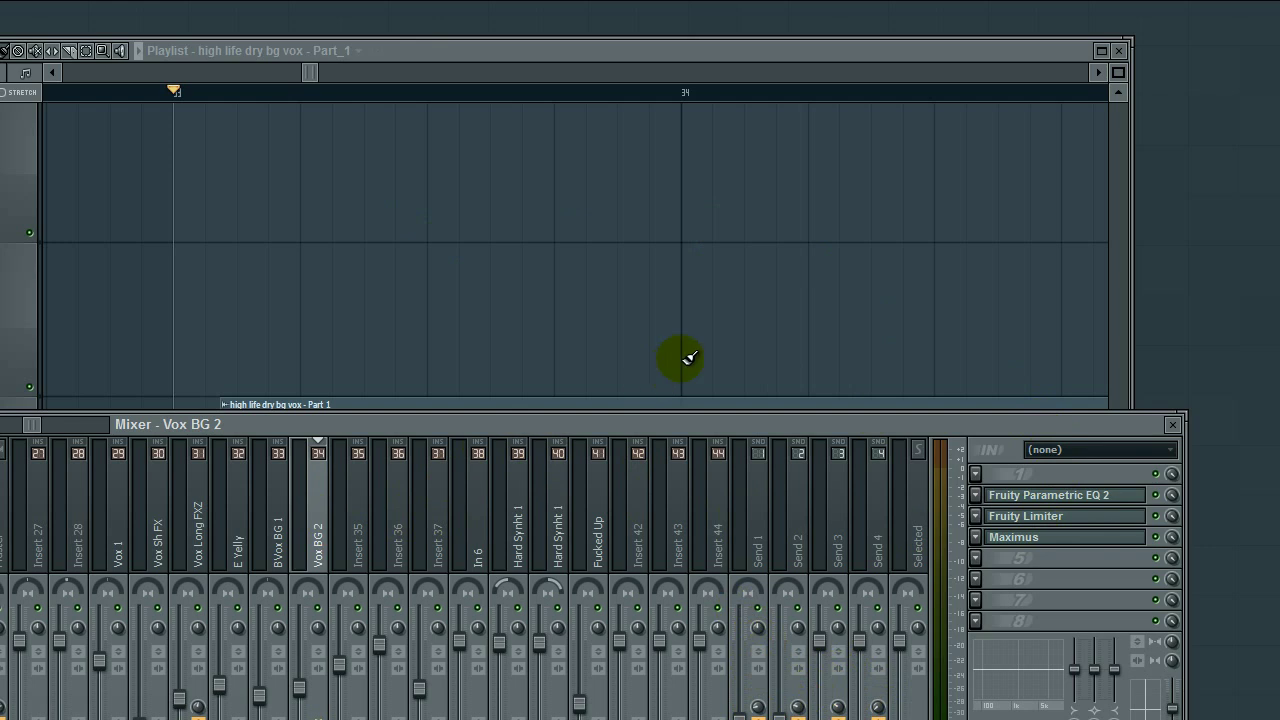
Bring the playlist forward and show the whole "high life dry bg vox - Part_1" clip.
left_click(672, 45)
left_click_drag(463, 360, 670, 356)
scroll(367, 374, "down", 2)
scroll(1006, 391, "down", 1)
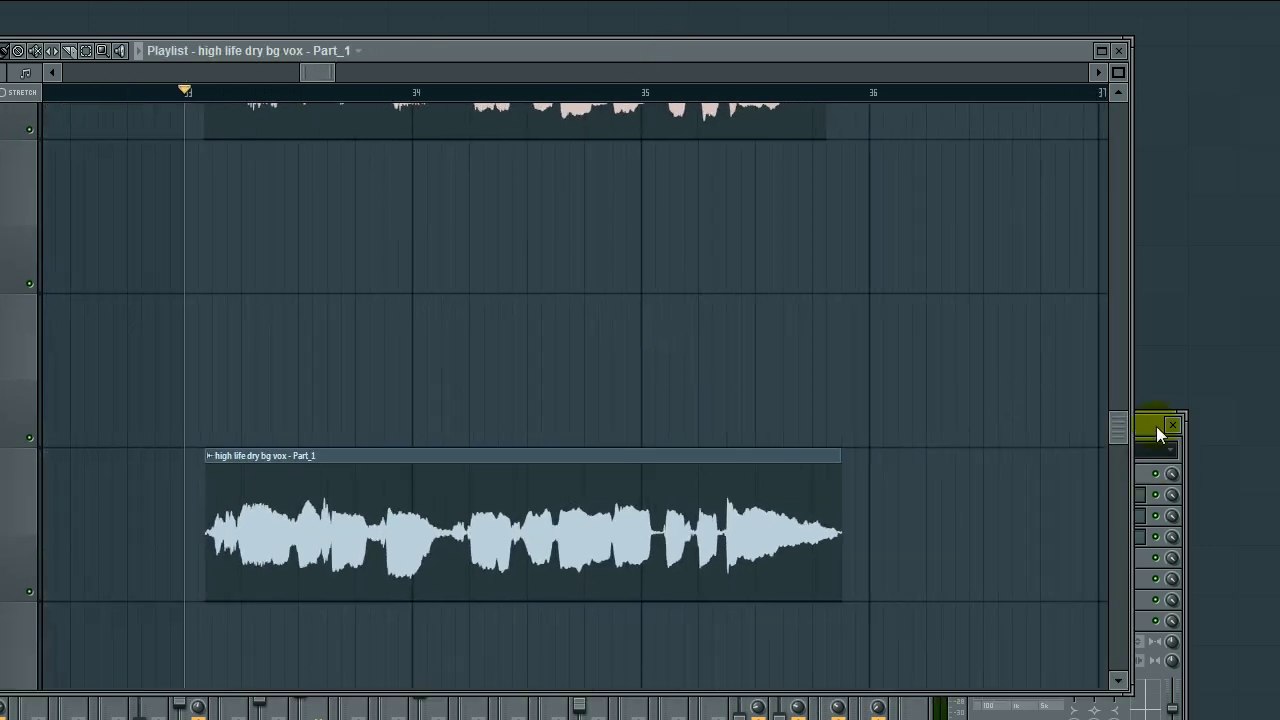
Load the Pitcher effect after Maximus on the Vox BG 2 mixer track and place its window above the mixer.
left_click(1155, 426)
left_click(985, 558)
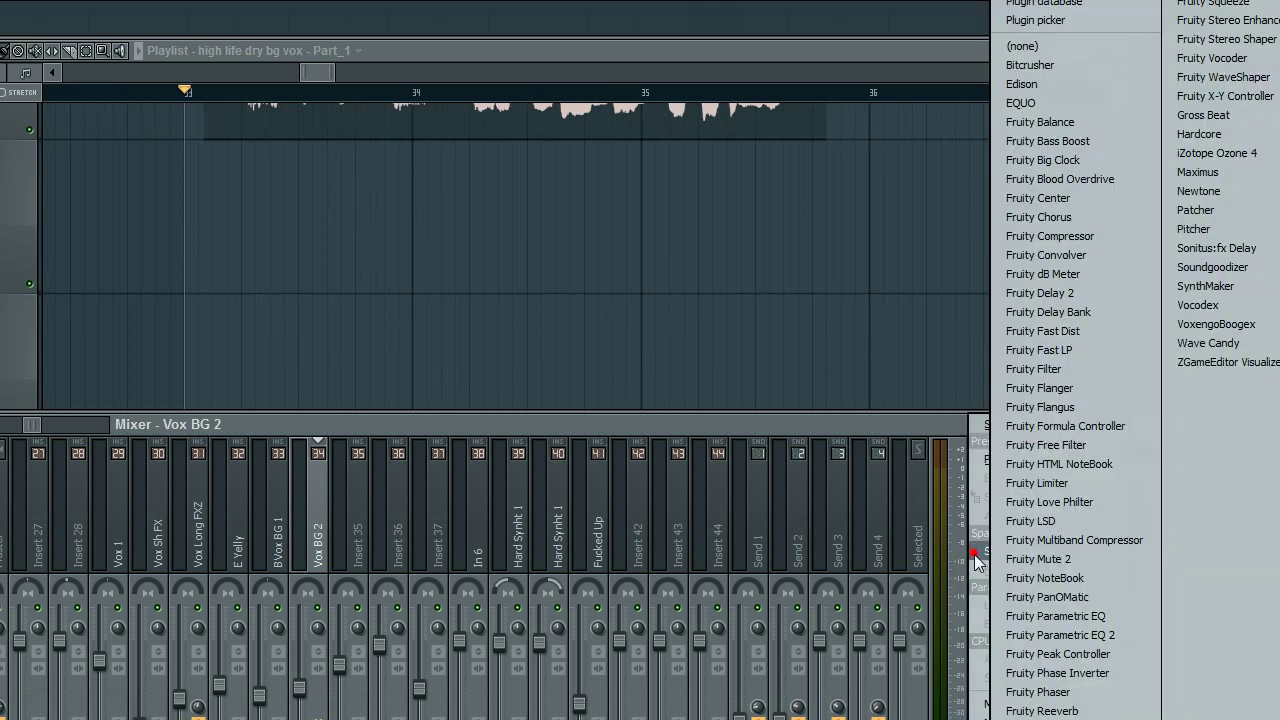
left_click(1200, 236)
left_click_drag(484, 335, 733, 158)
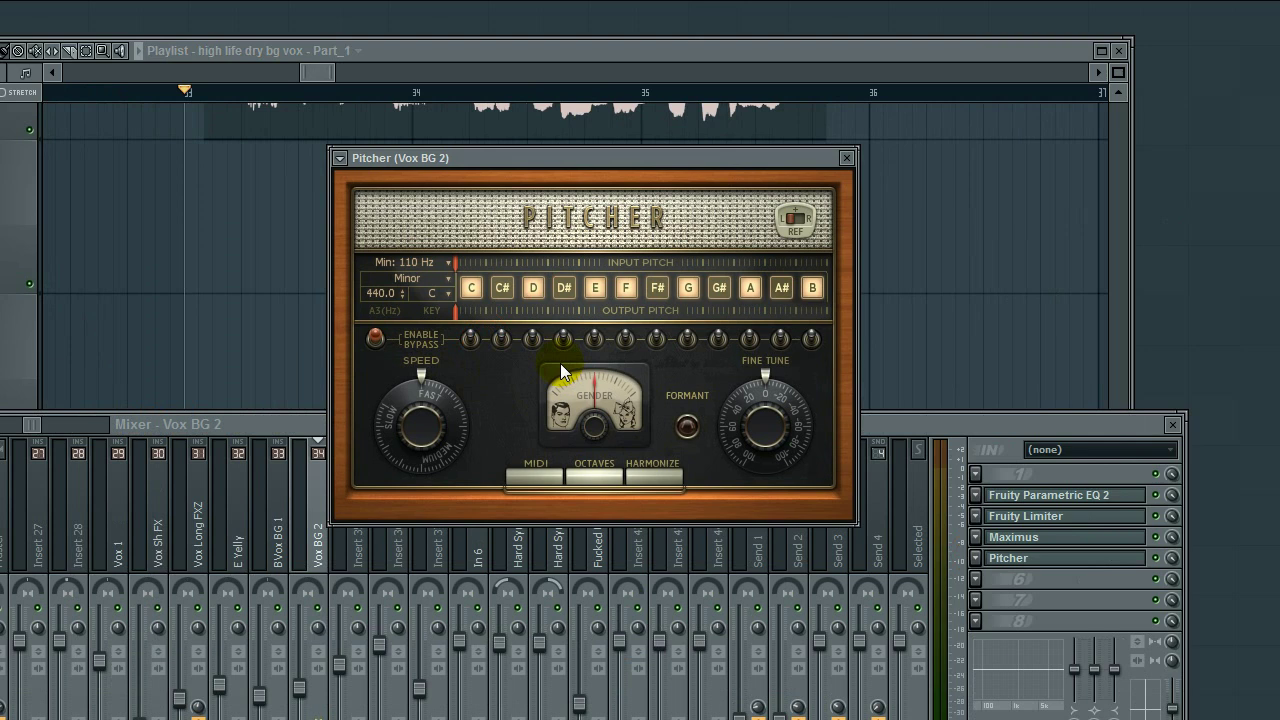
Set the Vox BG 2 Pitcher to the key of A with the minor scale and its Speed to medium while the vocals play.
key("space")
left_click(446, 293)
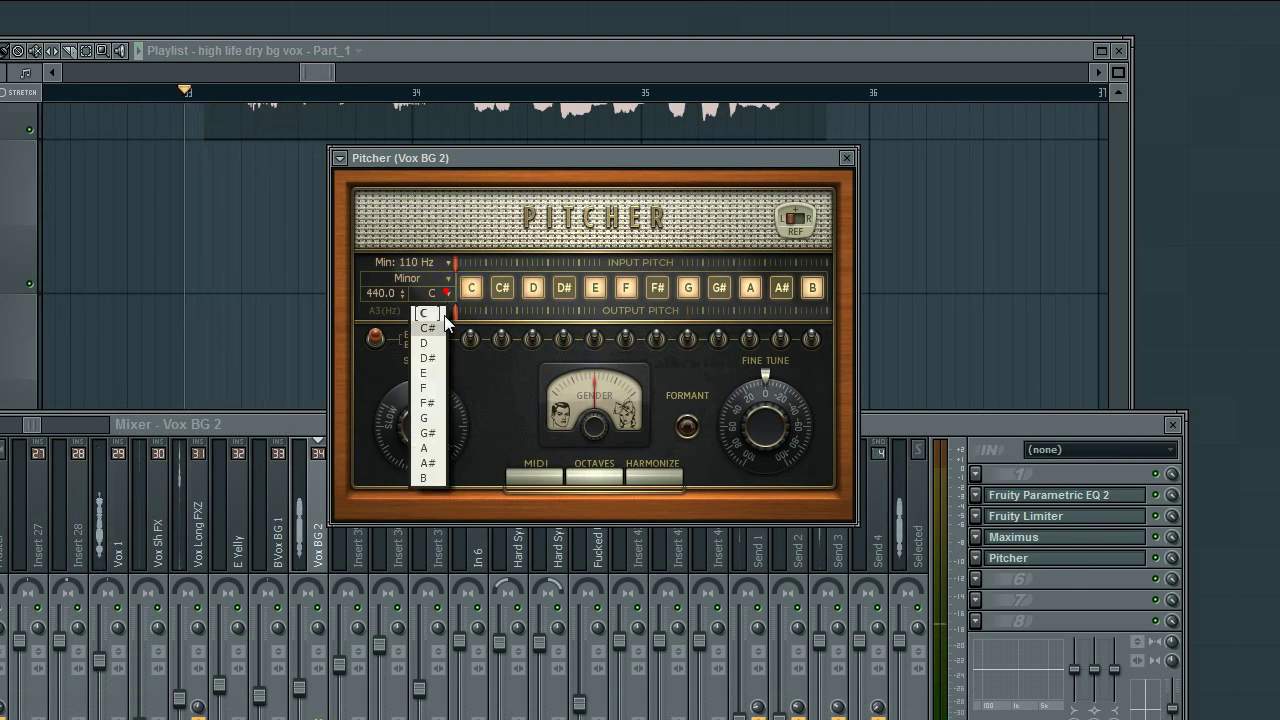
left_click(423, 448)
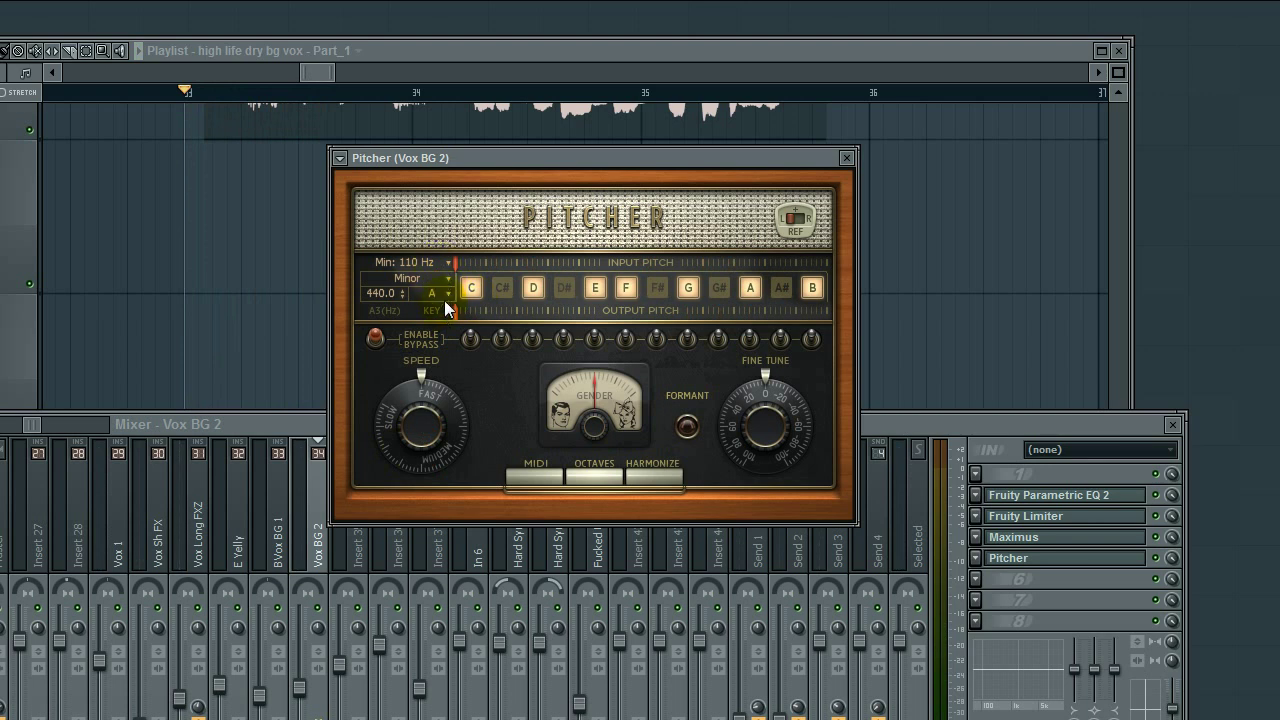
left_click_drag(421, 425, 390, 410)
left_click_drag(445, 481, 437, 463)
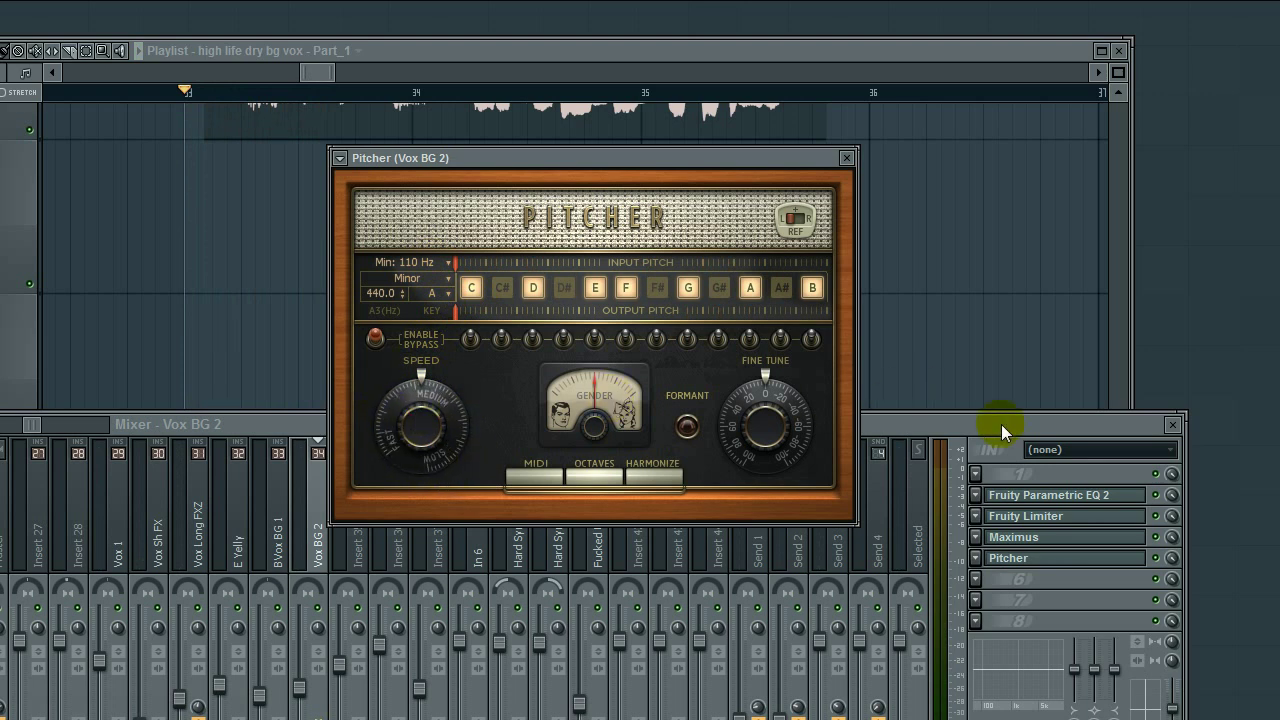
Reposition the playlist and shorten its window so the mixer remains accessible beneath it.
left_click(720, 46)
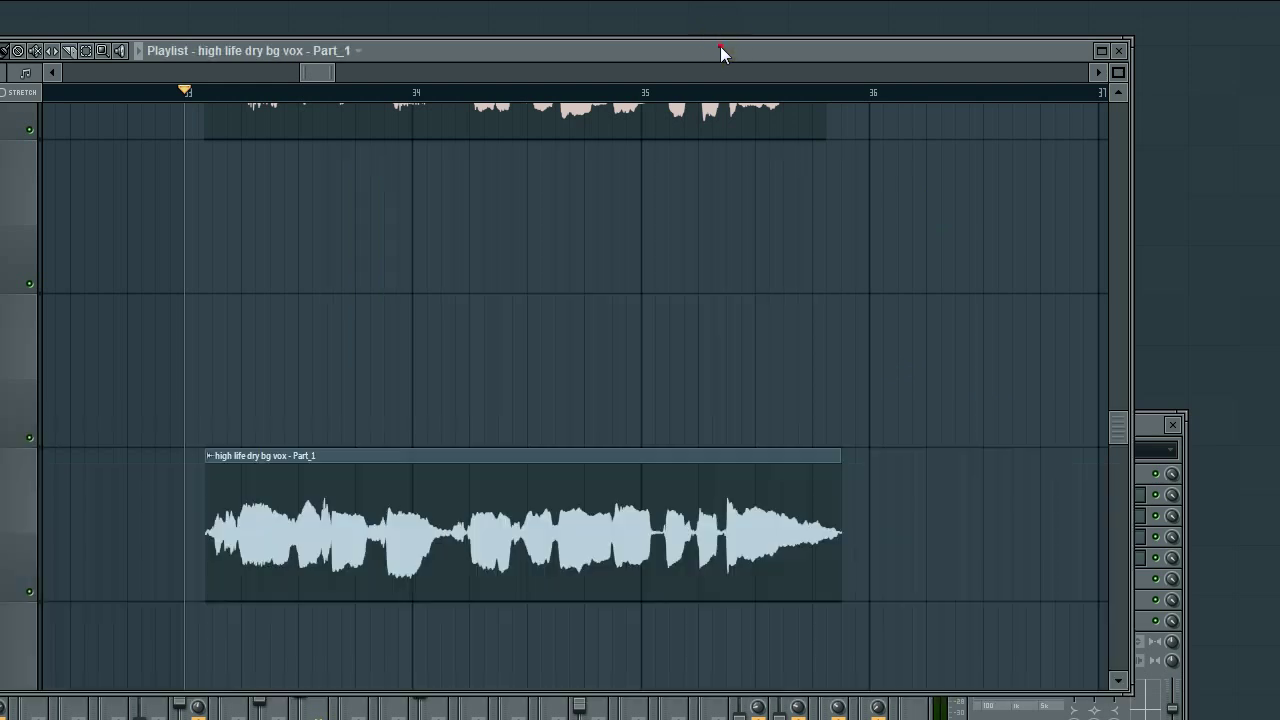
mouse_move(566, 309)
left_mouse_down()
mouse_move(499, 253)
mouse_move(683, 306)
mouse_move(517, 206)
mouse_move(812, 308)
left_mouse_up()
scroll(527, 265, "up", 2)
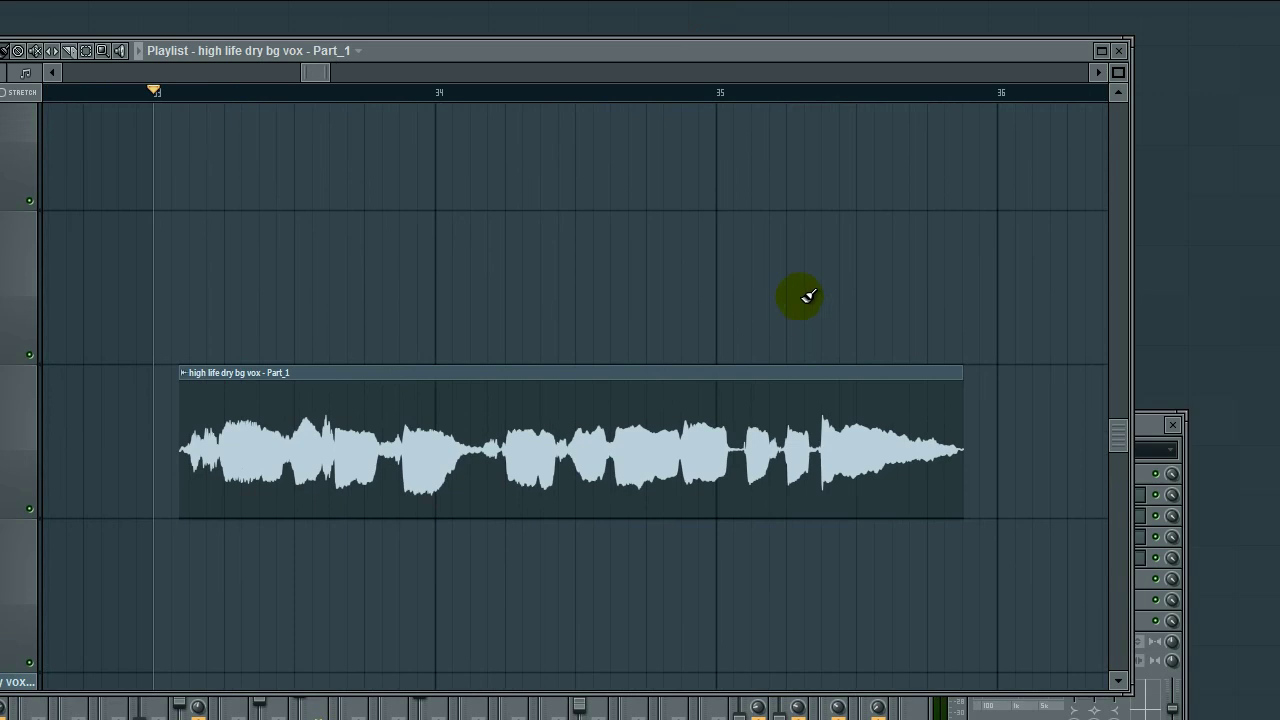
left_click(1143, 425)
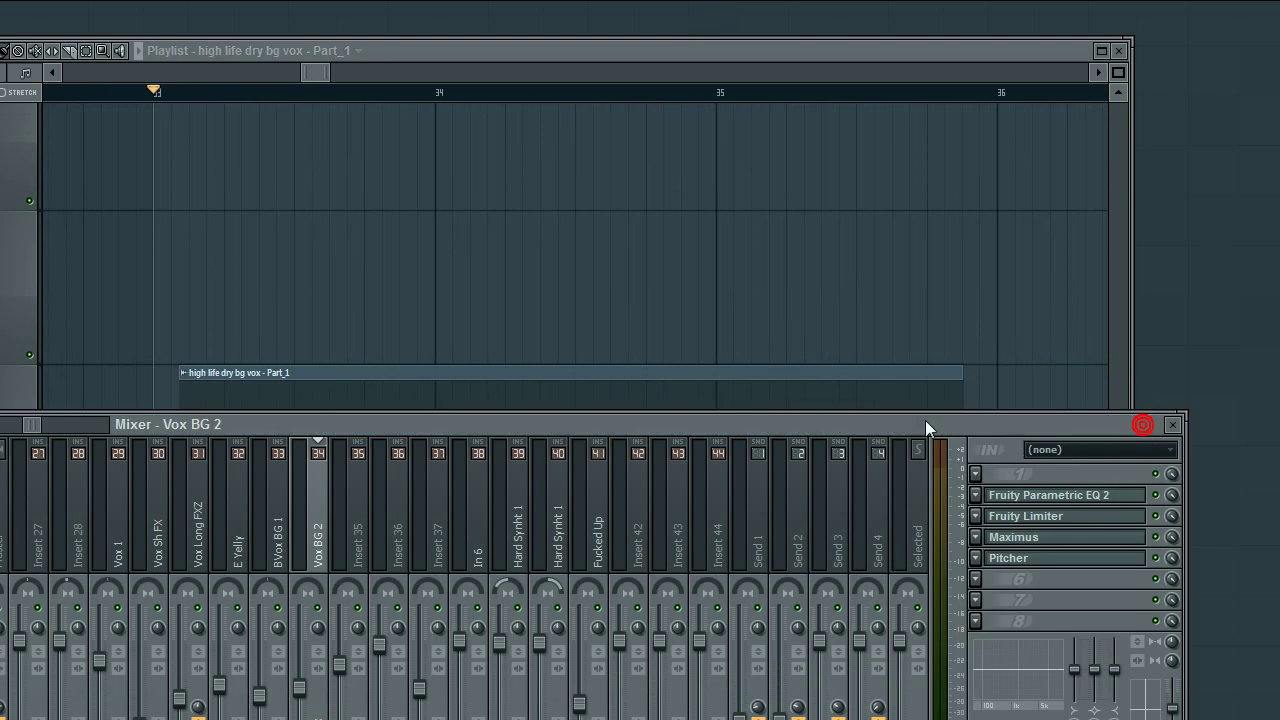
left_click_drag(890, 48, 923, 48)
left_click(1088, 580)
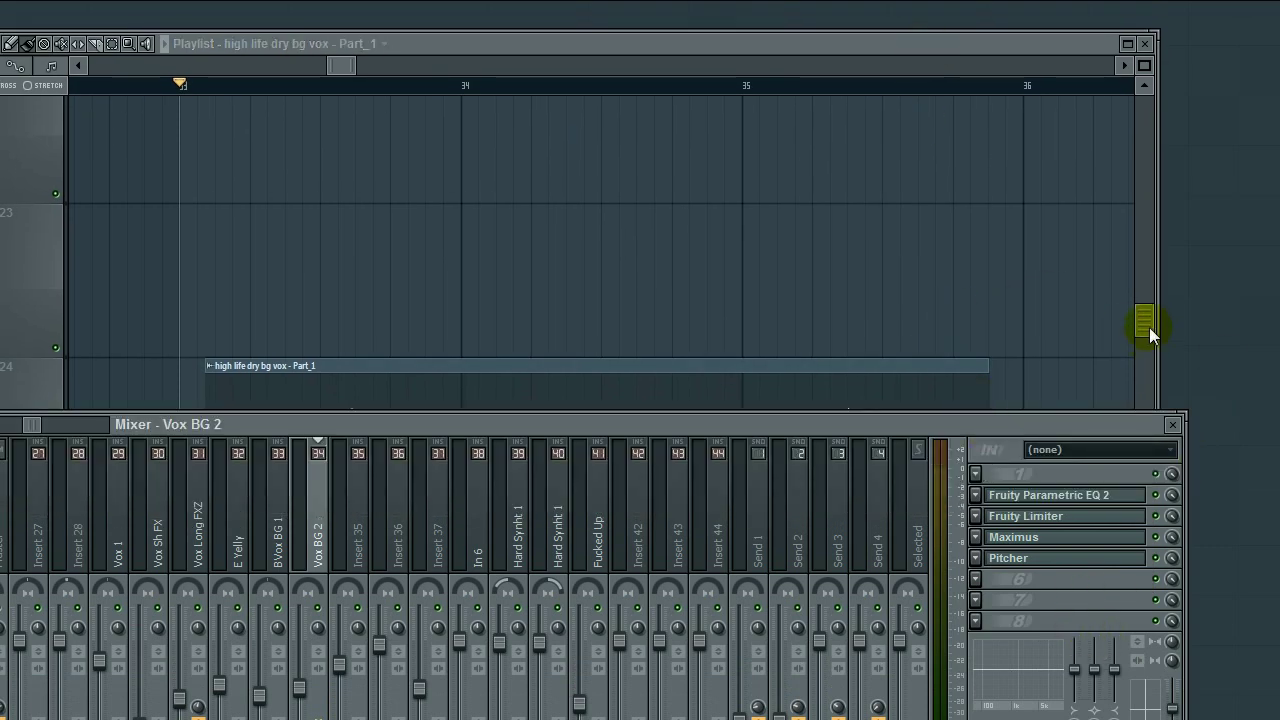
mouse_move(1149, 327)
left_mouse_down()
mouse_move(1151, 314)
mouse_move(1151, 329)
left_mouse_up()
scroll(896, 343, "down", 4)
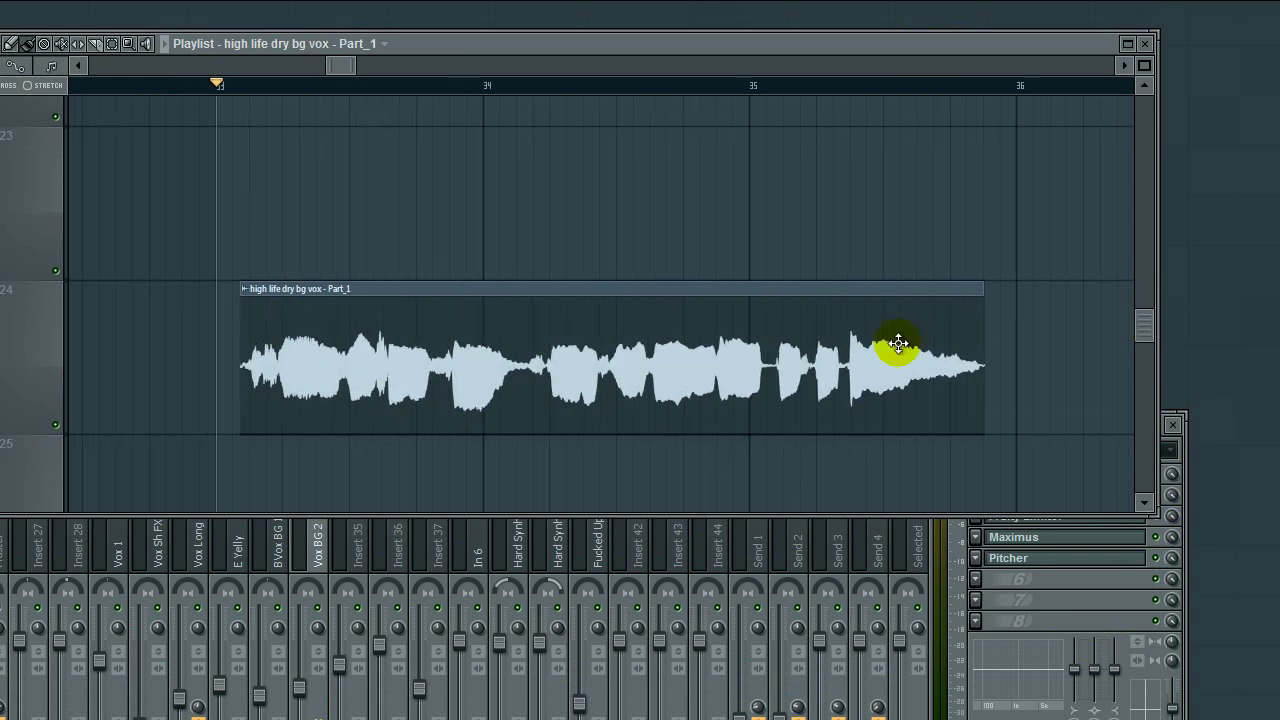
Move the bar 33 "high life dry bg vox - Part_1" clip to track 22, directly under the lead vocal, and compare their waveforms.
scroll(898, 343, "up", 1)
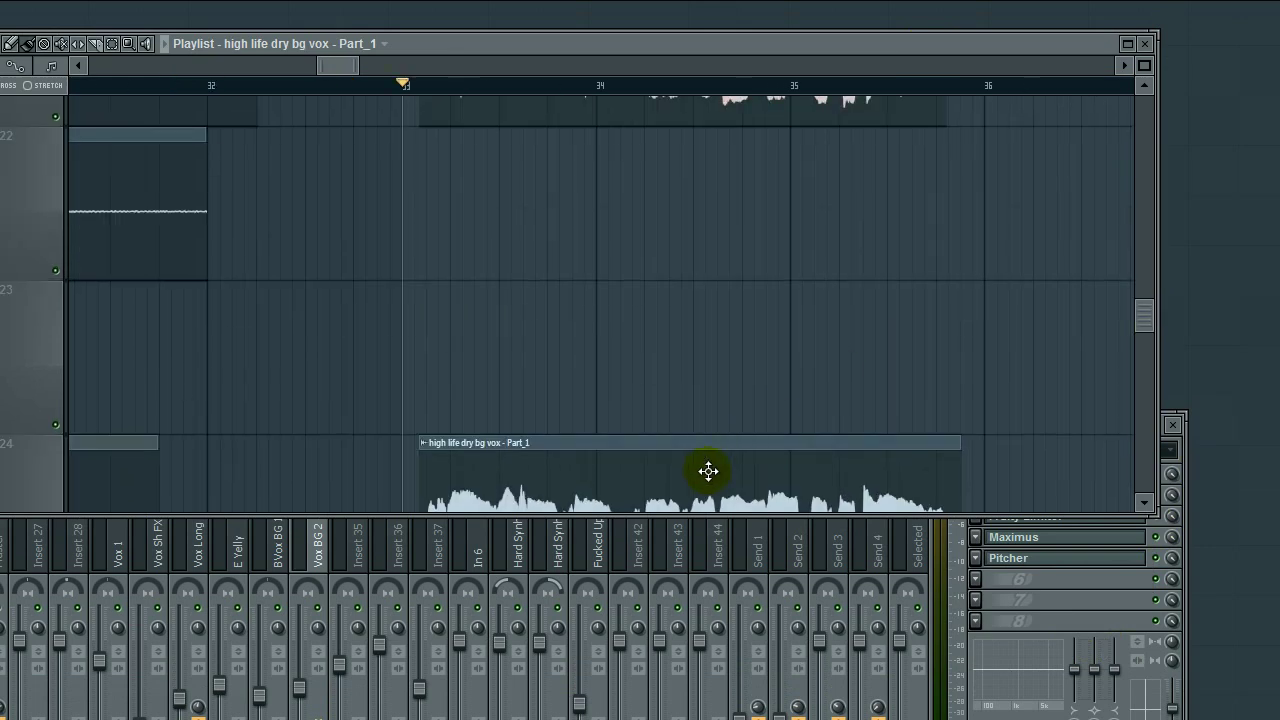
scroll(766, 366, "down", 3)
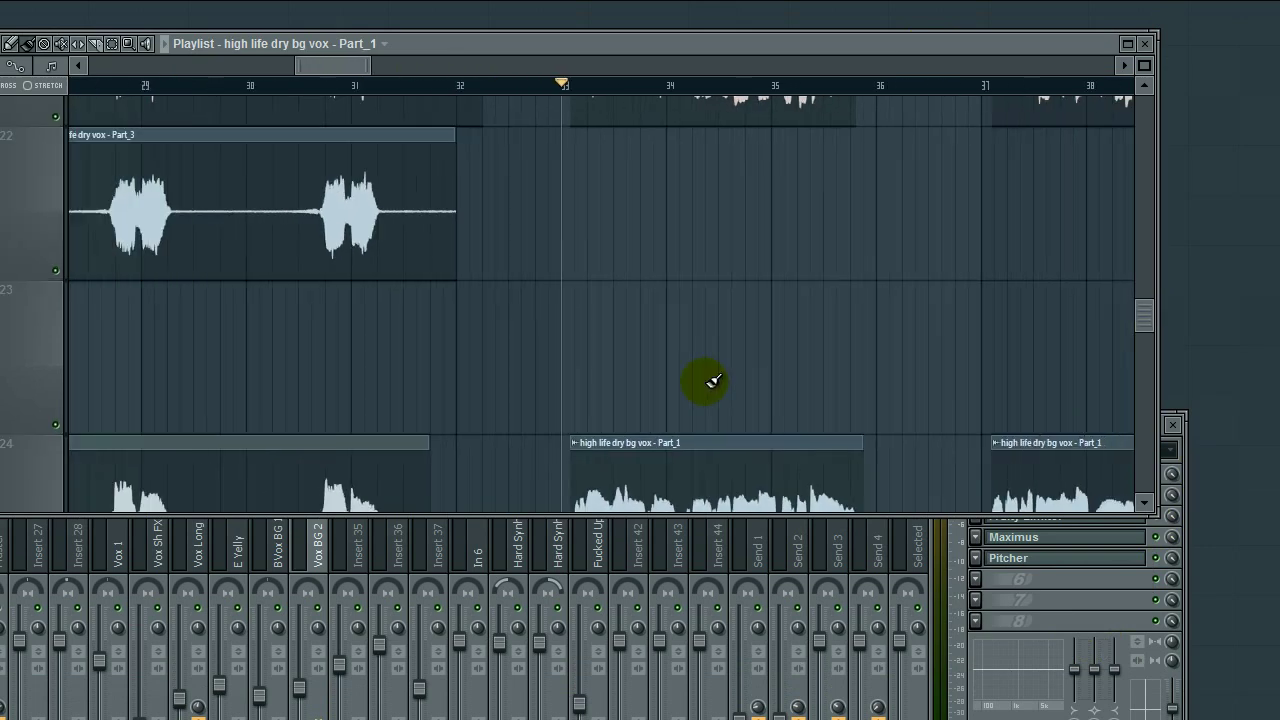
left_click(657, 471)
left_click_drag(661, 373, 658, 284)
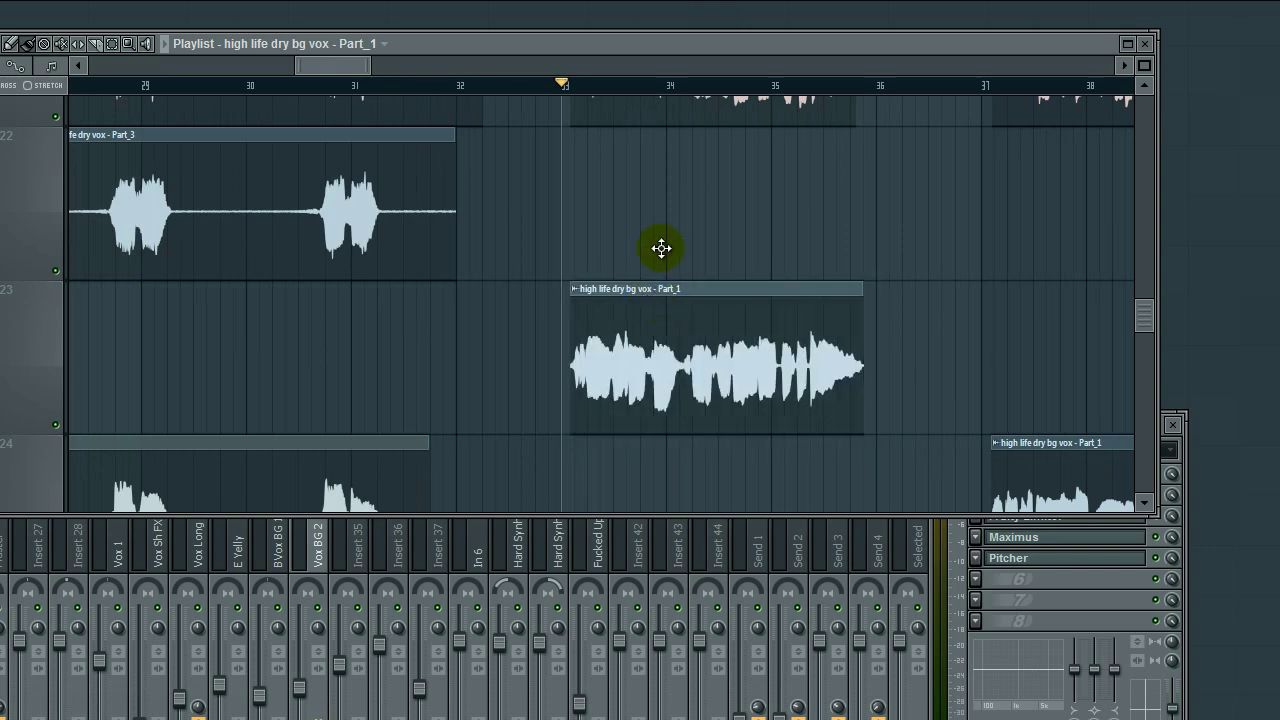
left_click_drag(659, 180, 619, 357)
scroll(534, 349, "up", 5)
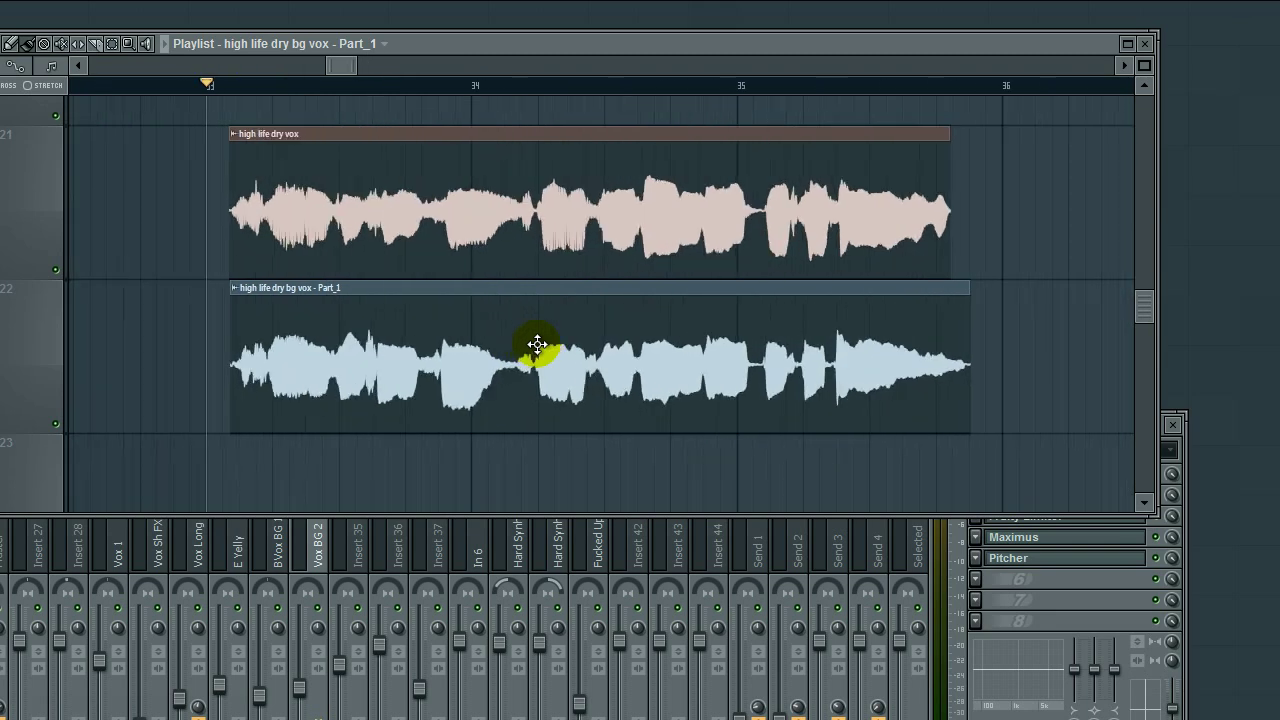
left_click_drag(876, 399, 839, 407)
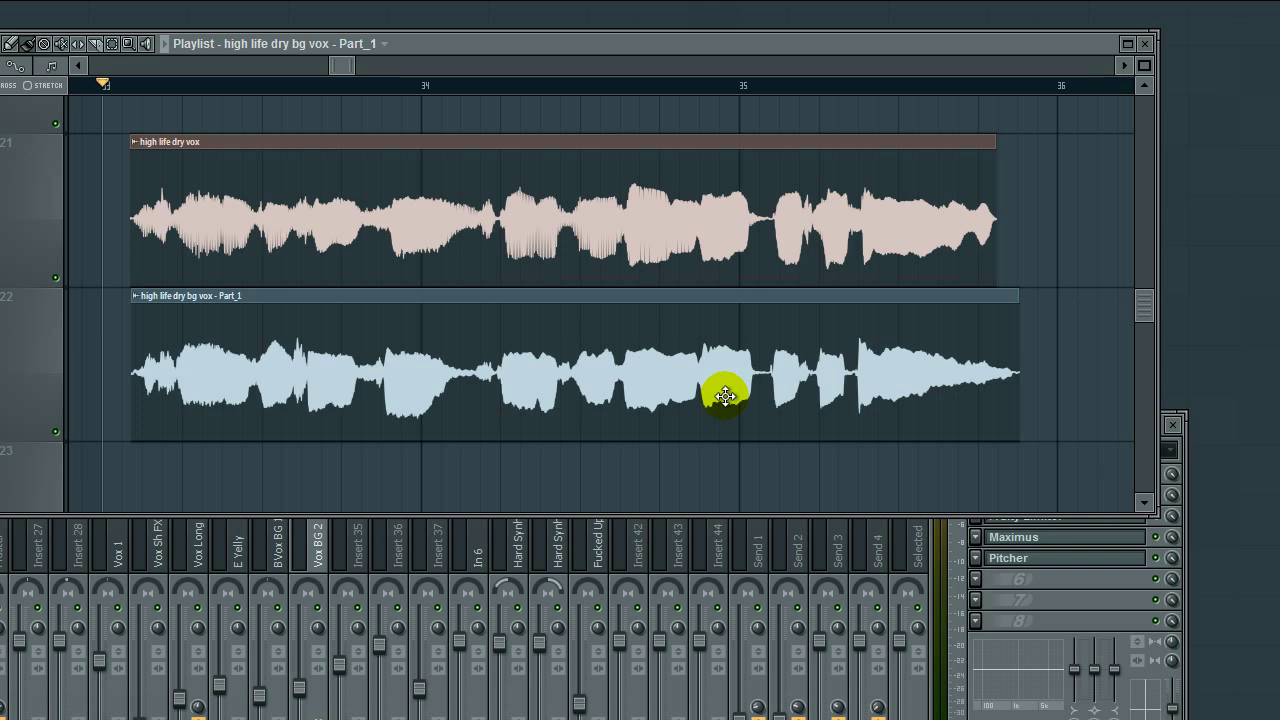
mouse_move(510, 379)
left_mouse_down()
mouse_move(522, 421)
mouse_move(520, 390)
left_mouse_up()
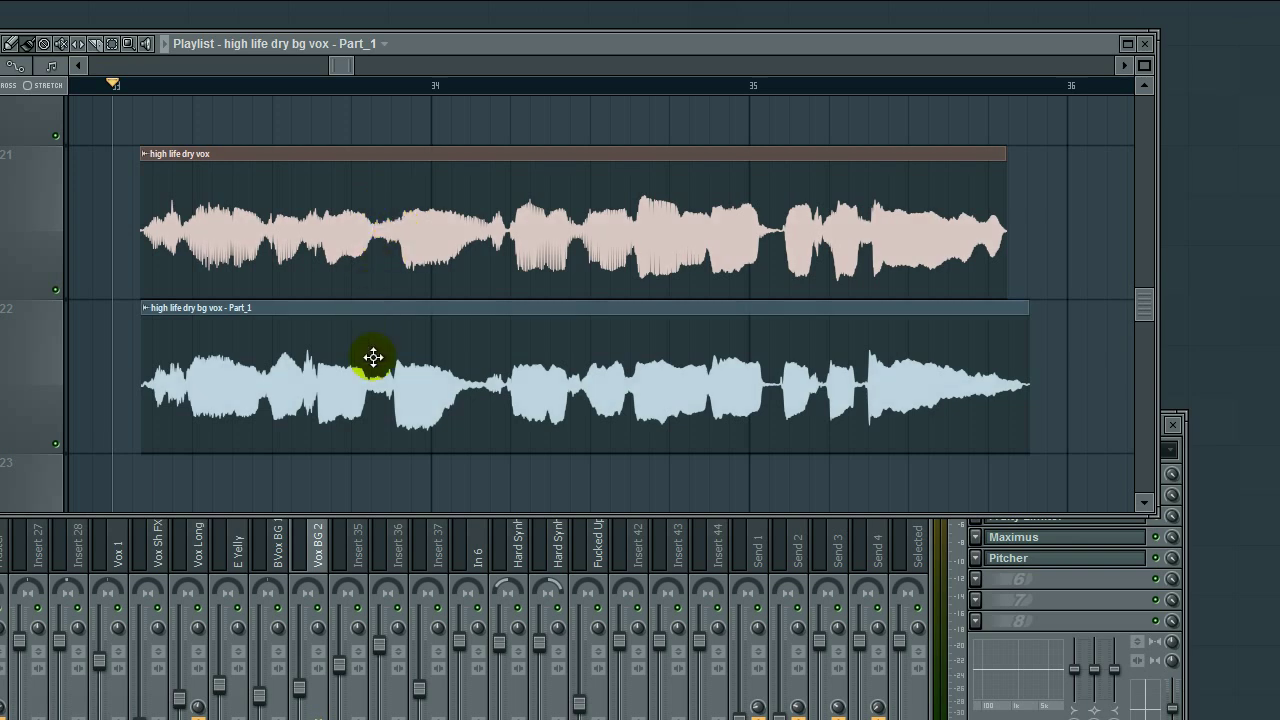
Play the lead and background vocals from bar 33 with the mixer in front.
key("space")
key("F9")
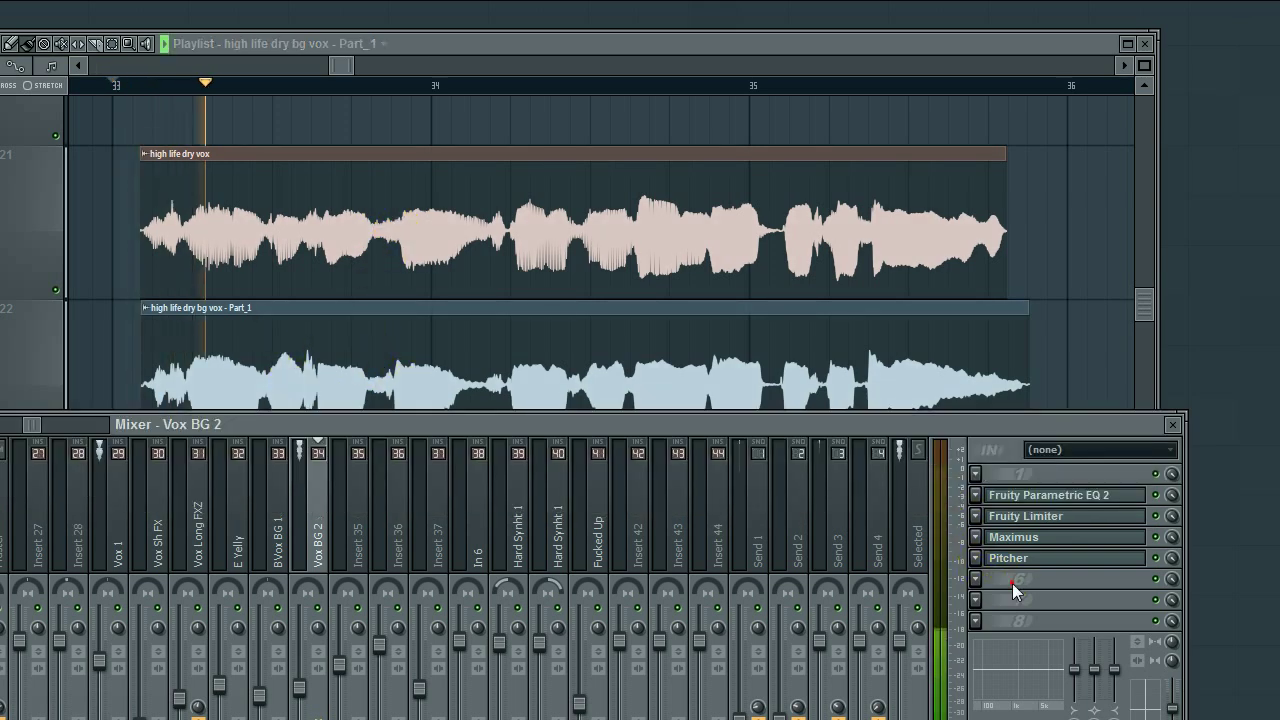
left_click(1013, 580)
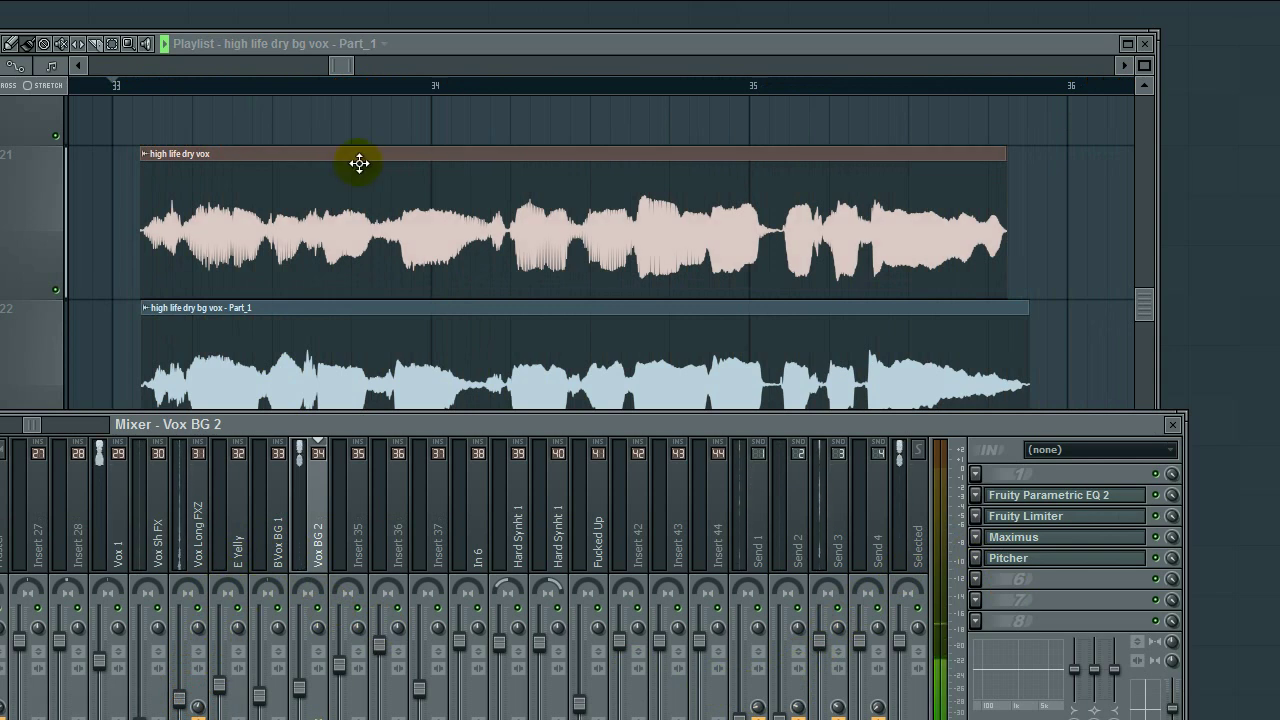
Move the bar 37 "high life dry bg vox - Part_1" clip from track 24 up to track 22, under its lead vocal.
left_click(478, 49)
scroll(594, 257, "down", 3)
scroll(655, 266, "down", 1)
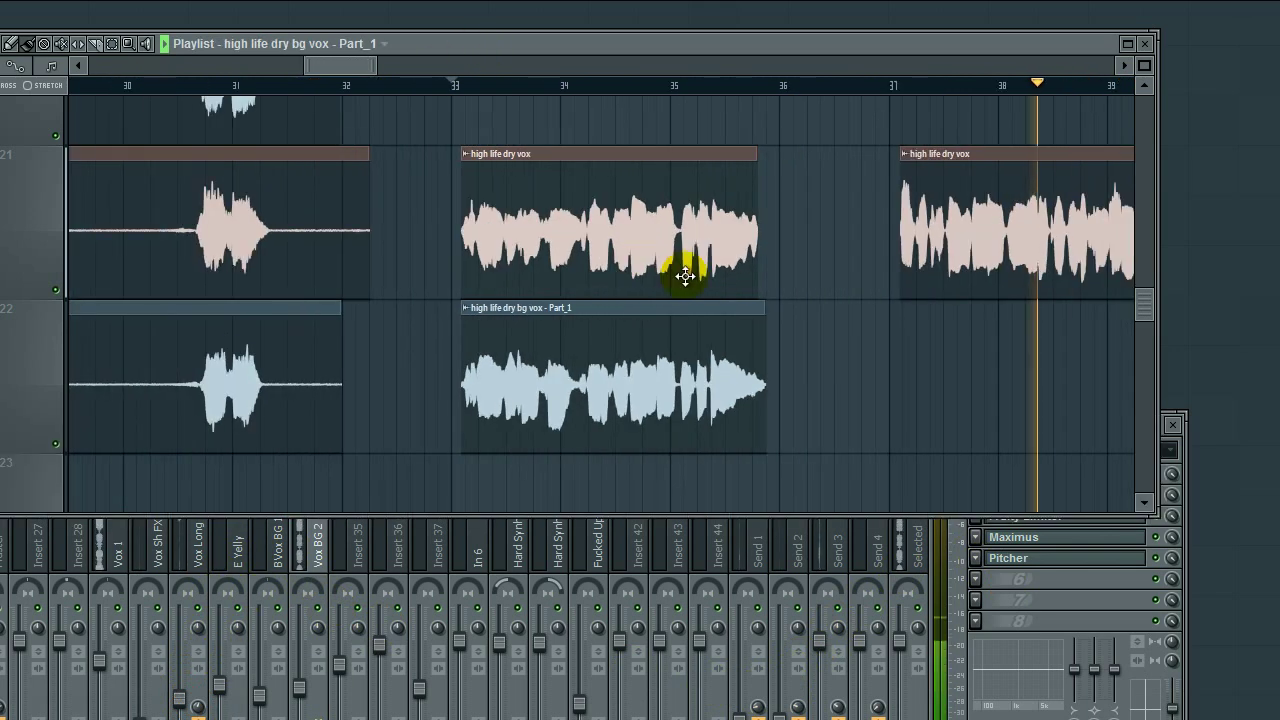
left_click_drag(680, 230, 508, 92)
scroll(540, 233, "down", 1)
scroll(547, 233, "down", 3)
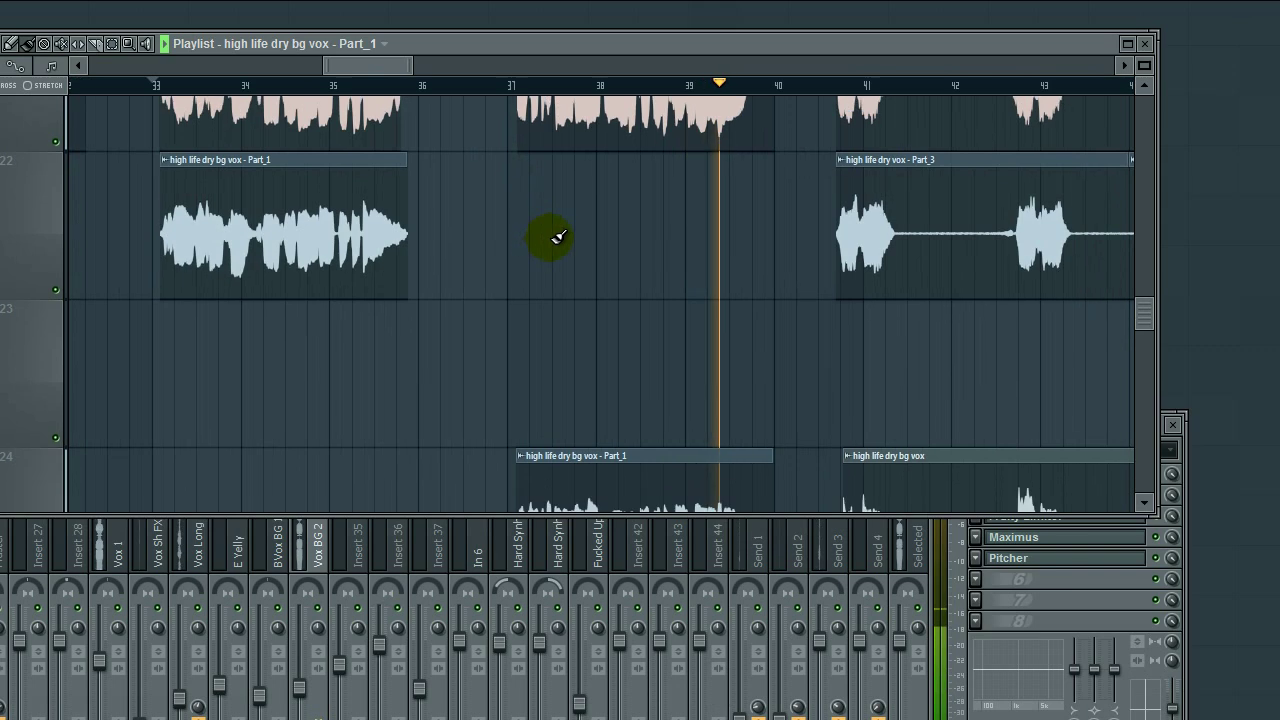
left_click_drag(553, 437, 257, 242)
scroll(354, 251, "down", 2)
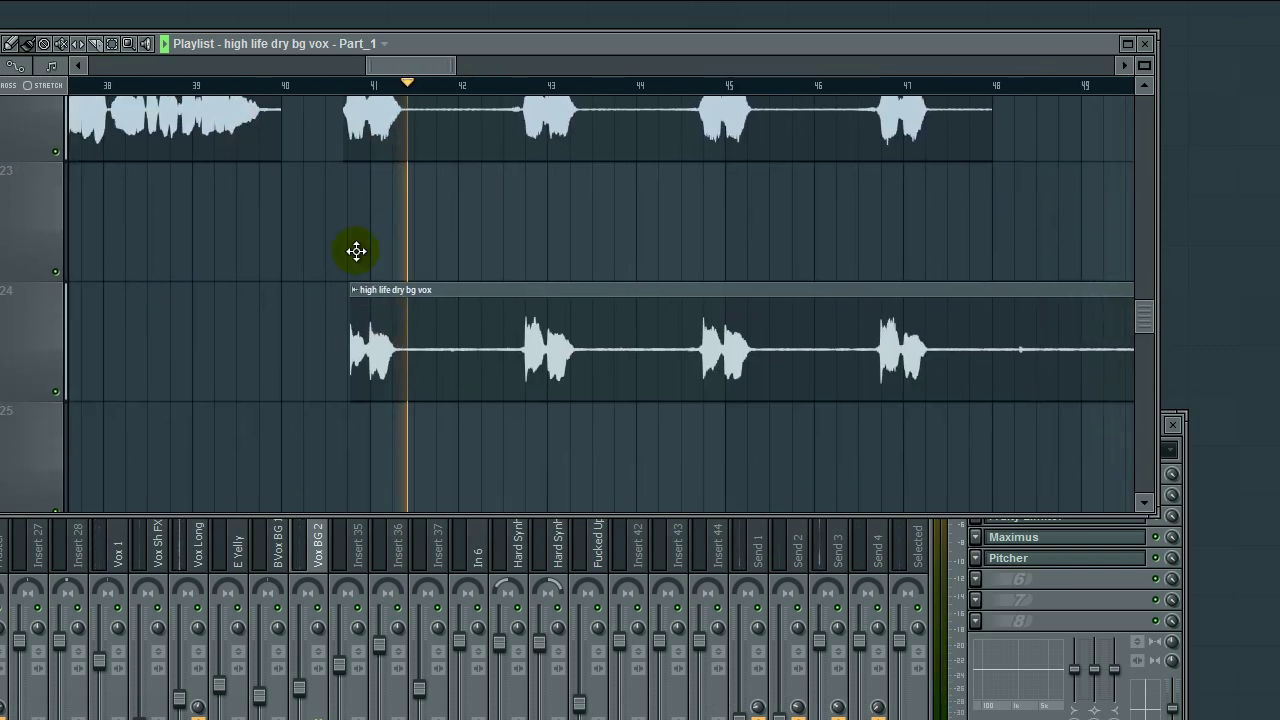
Check the channel settings of the "high life dry vox - Part_3" and "high life dry vox - Part_2" clips.
left_click(1043, 586)
scroll(529, 366, "up", 4)
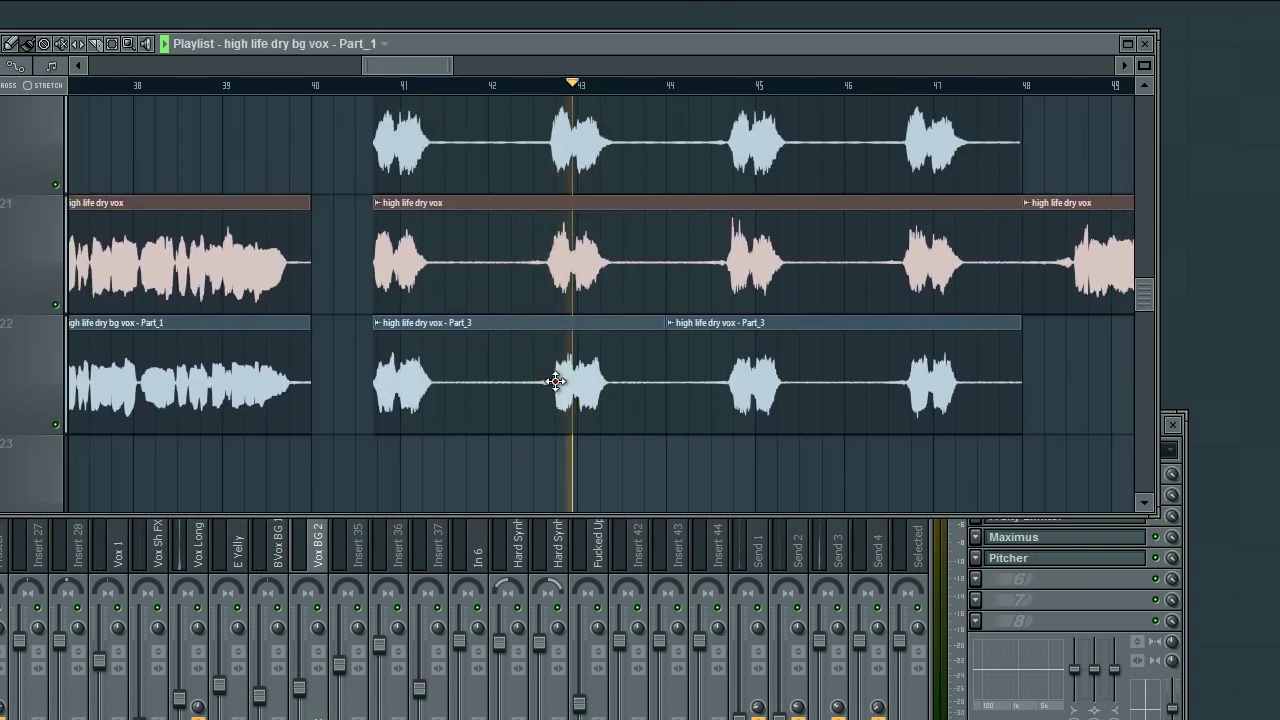
double_click(556, 380)
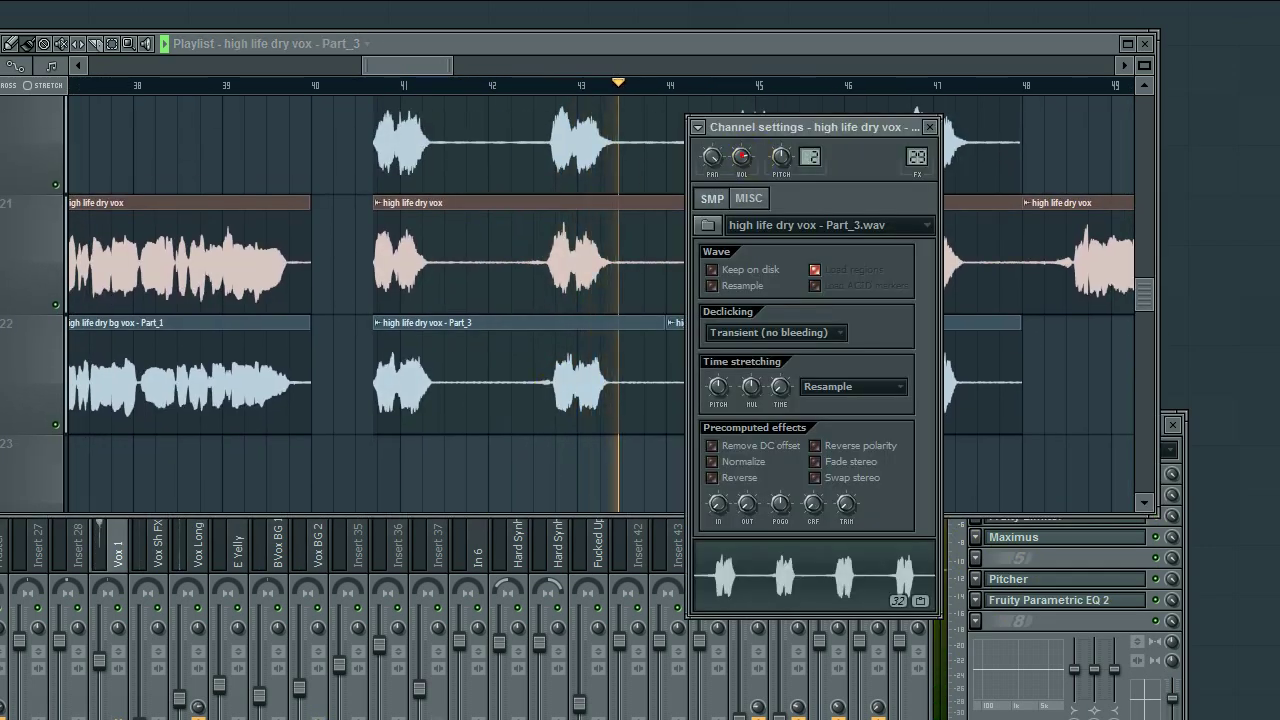
left_click(600, 156)
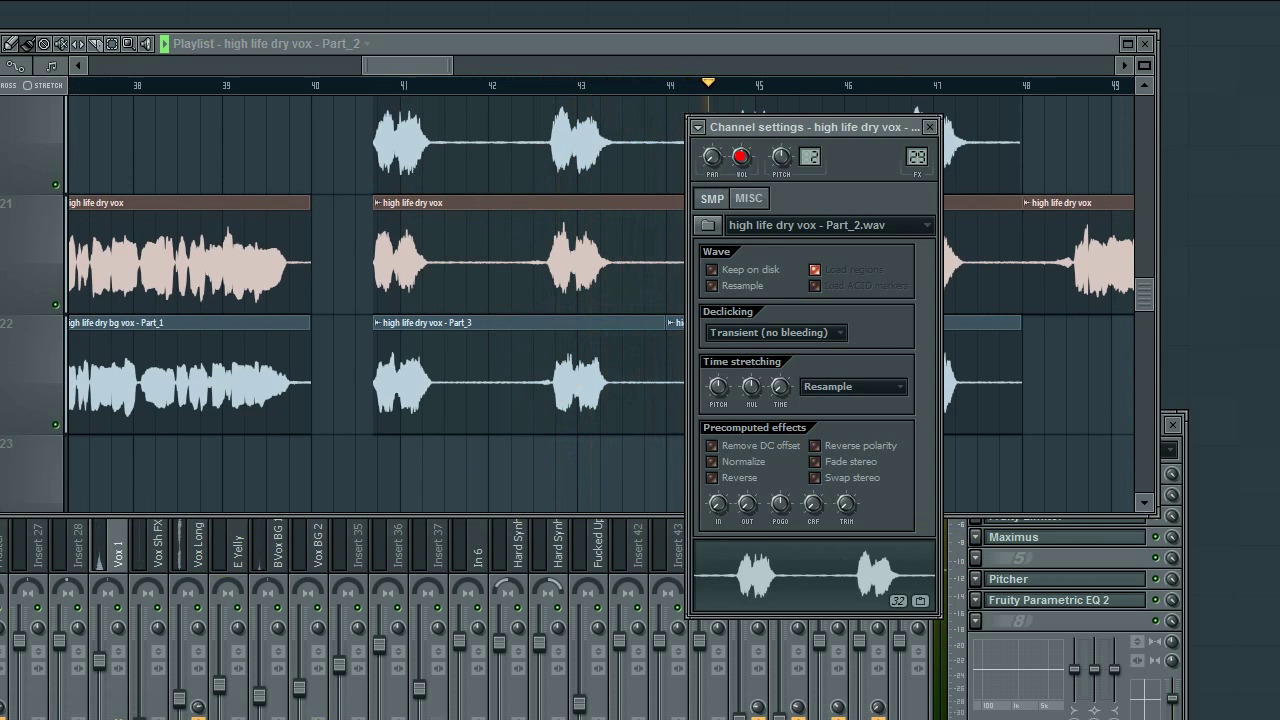
Open the channel settings of the "high life dry bg vox" clip on track 24 near bar 50.
left_click(673, 41)
left_click_drag(752, 196, 307, 118)
scroll(307, 118, "down", 4)
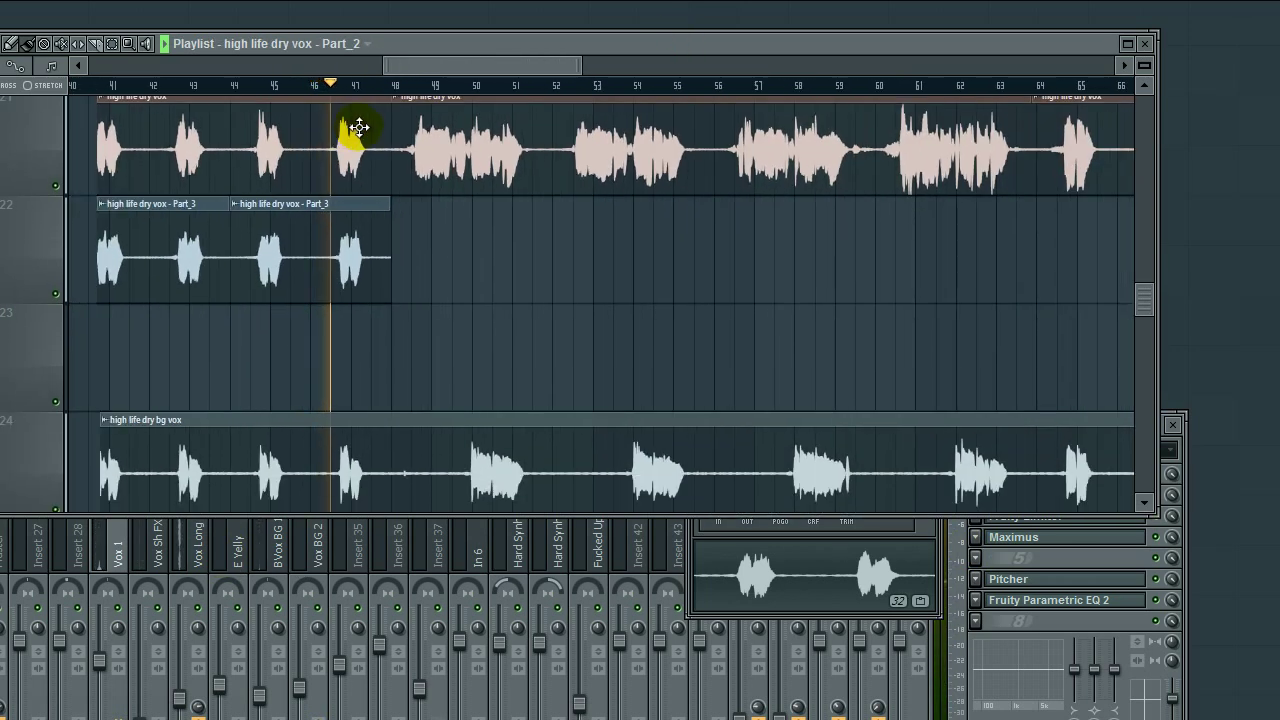
scroll(420, 118, "down", 3)
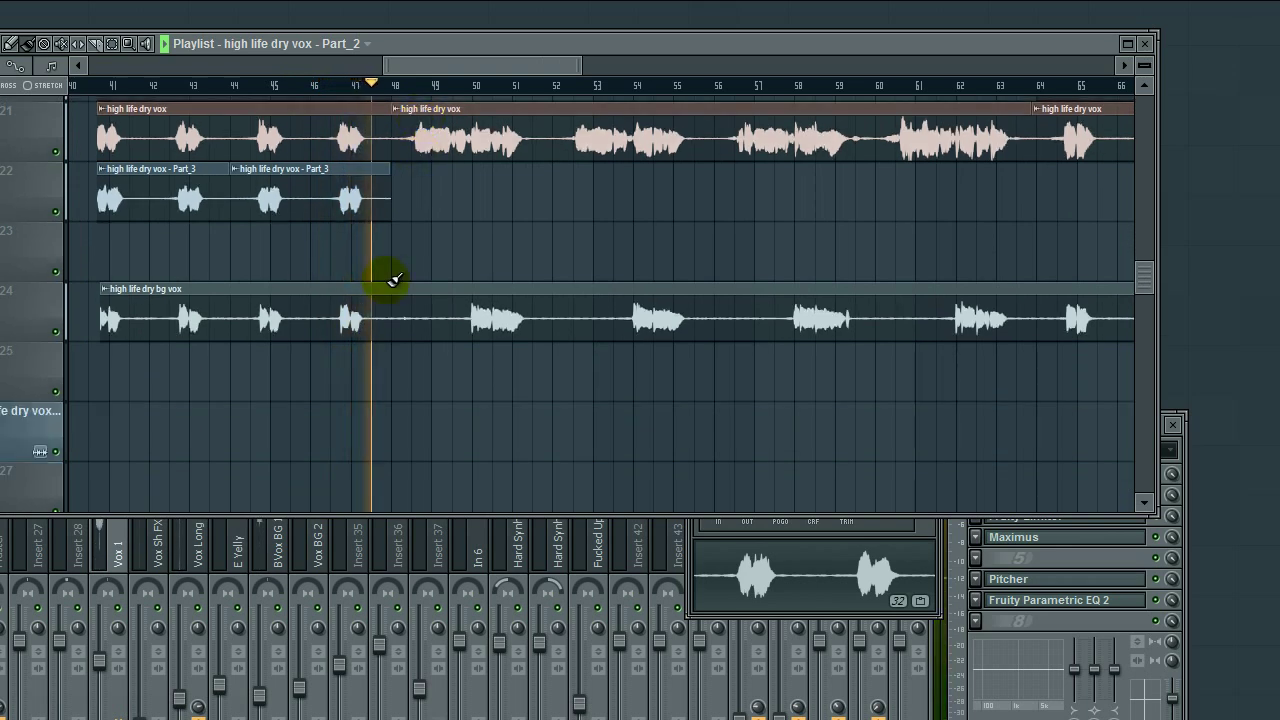
left_click_drag(386, 277, 537, 263)
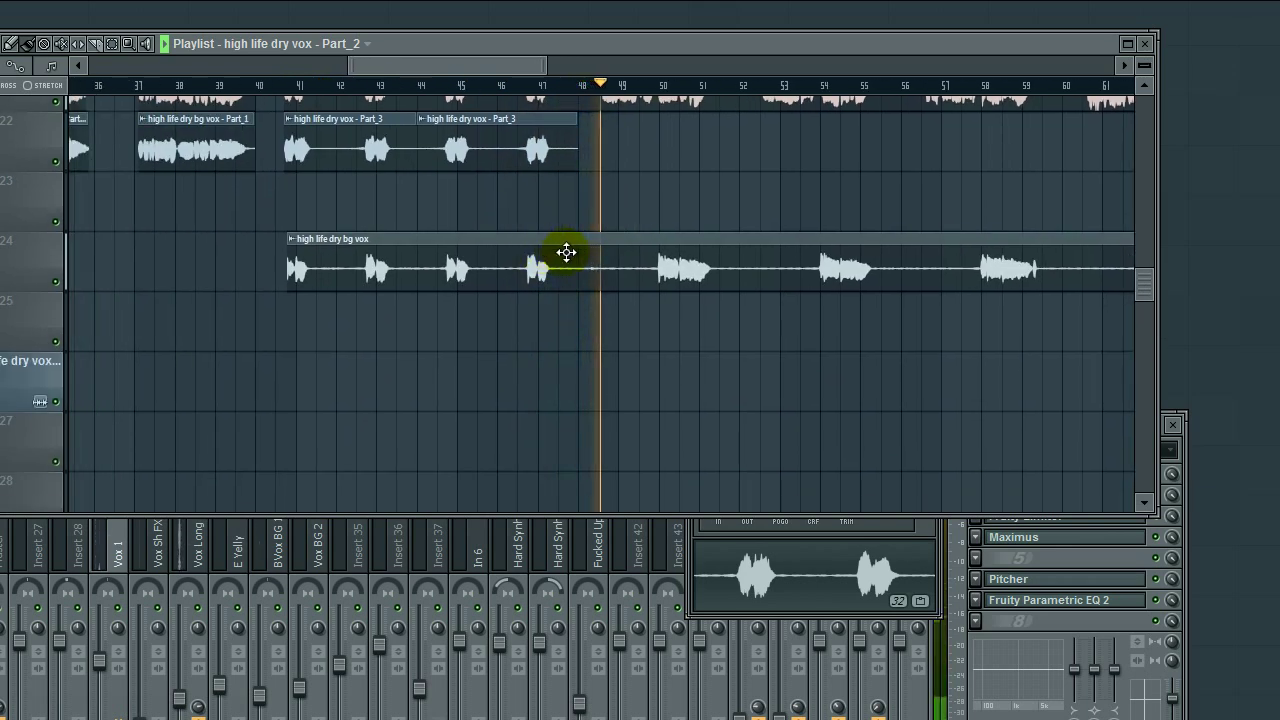
left_click_drag(629, 243, 237, 323)
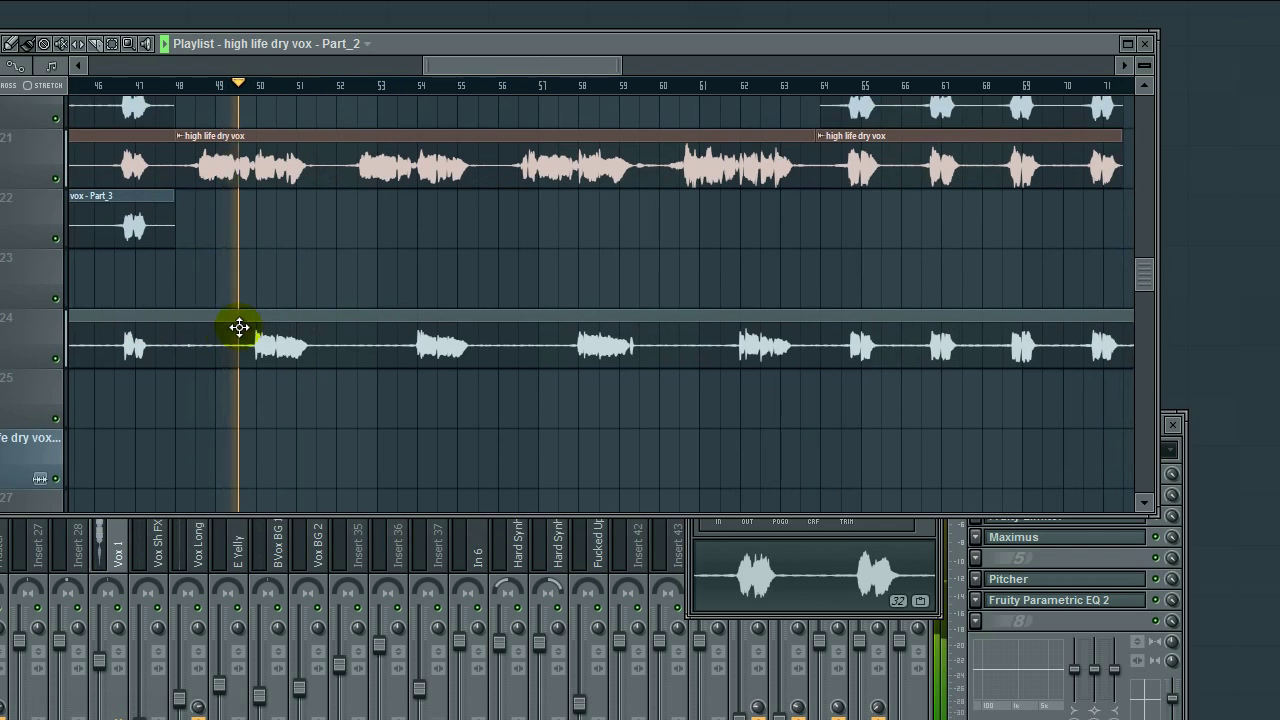
double_click(255, 335)
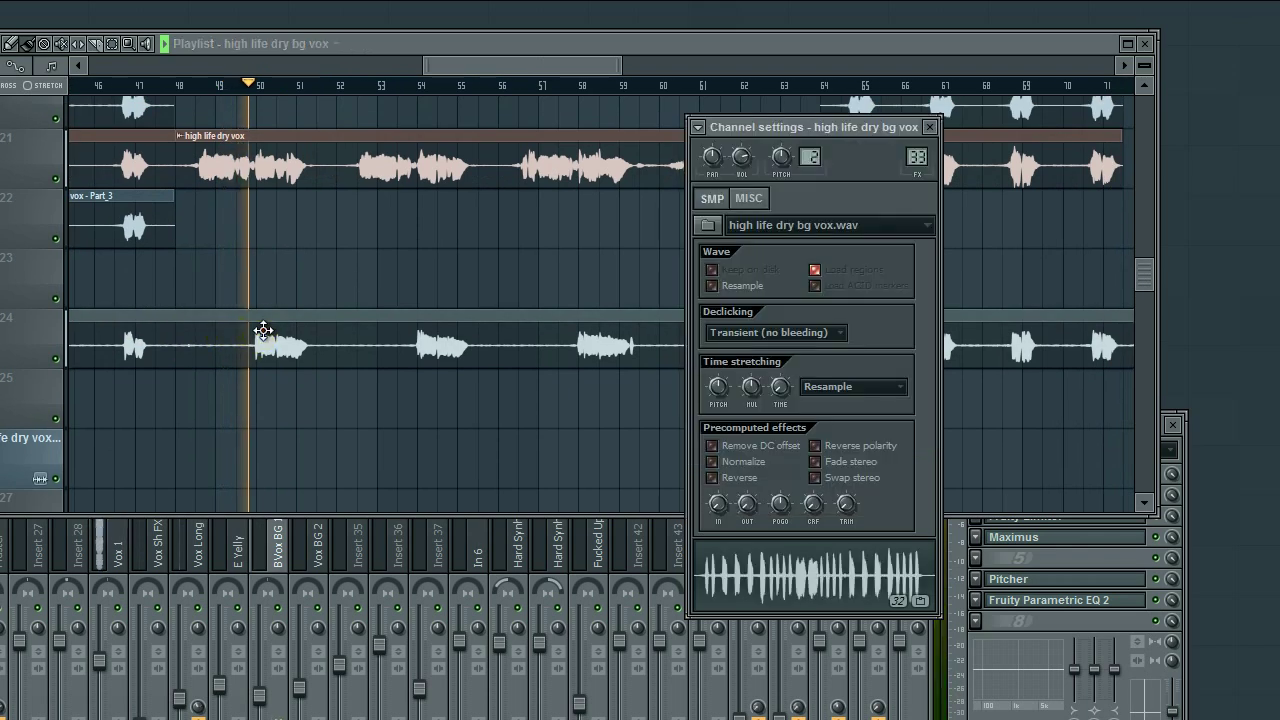
Inspect the Pitcher settings on the BVox BG 1 mixer track and close the Pitcher window.
left_click(1052, 556)
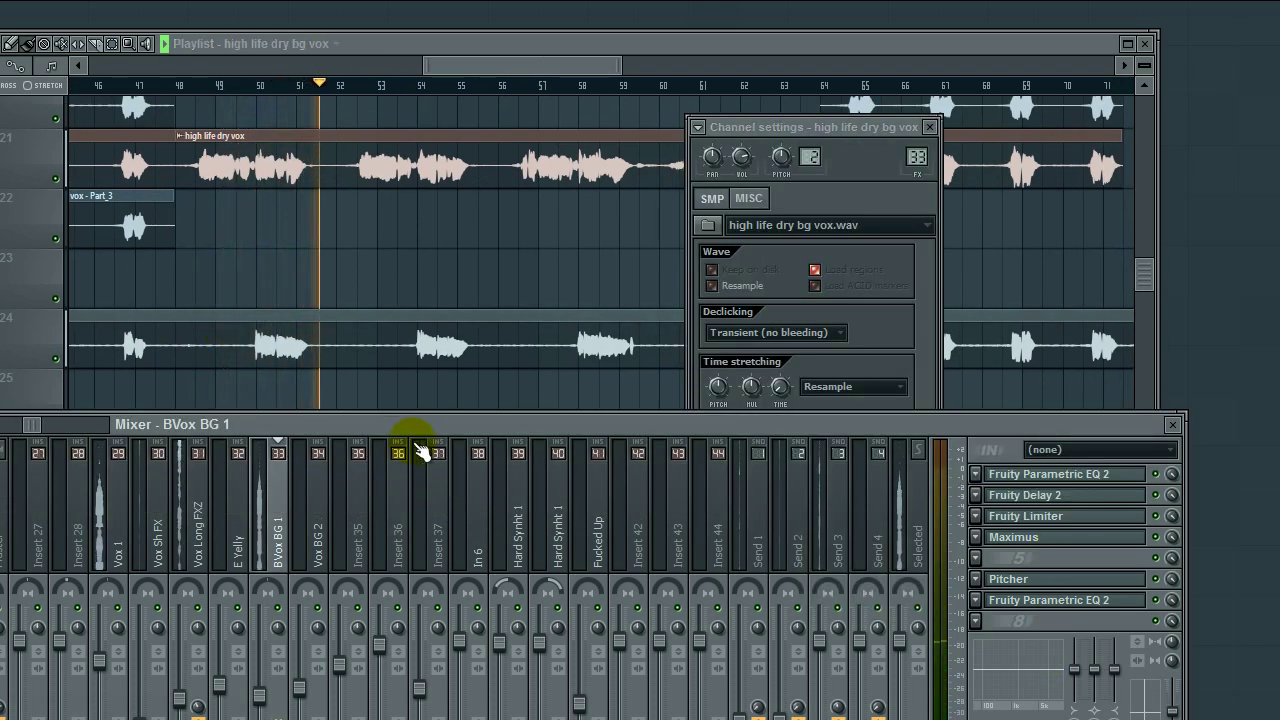
left_click(1005, 579)
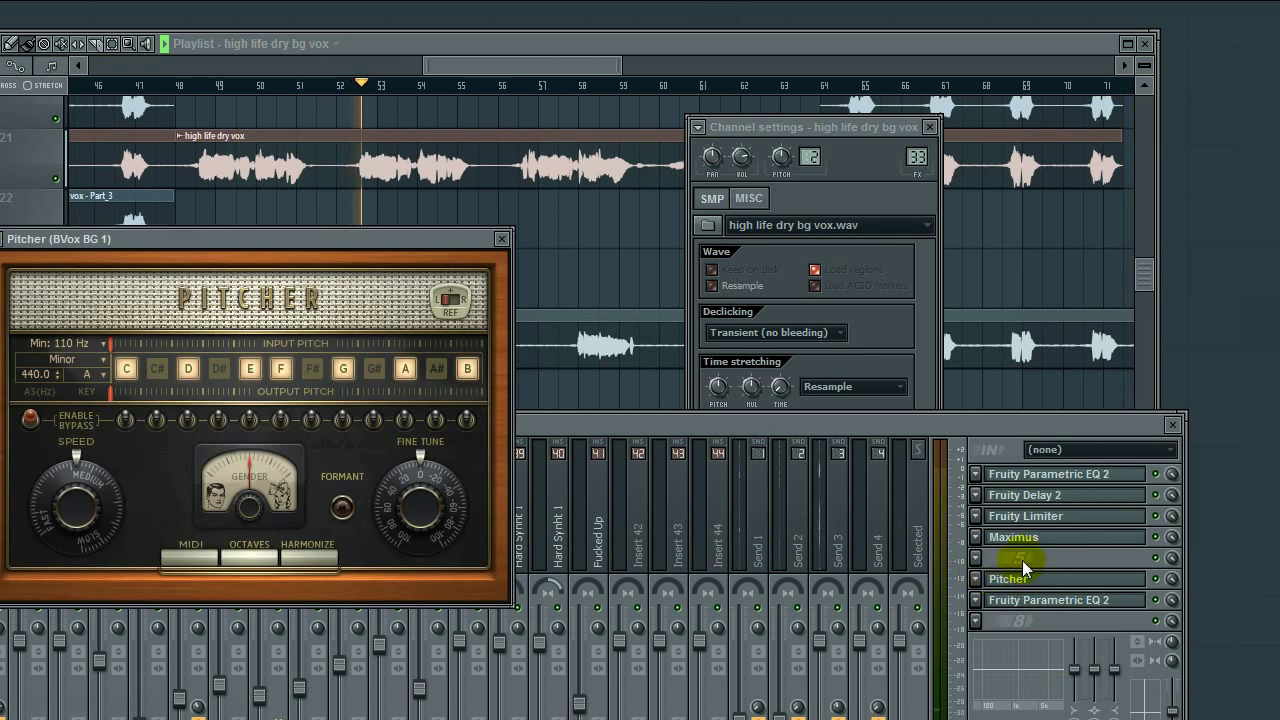
left_click(1025, 556)
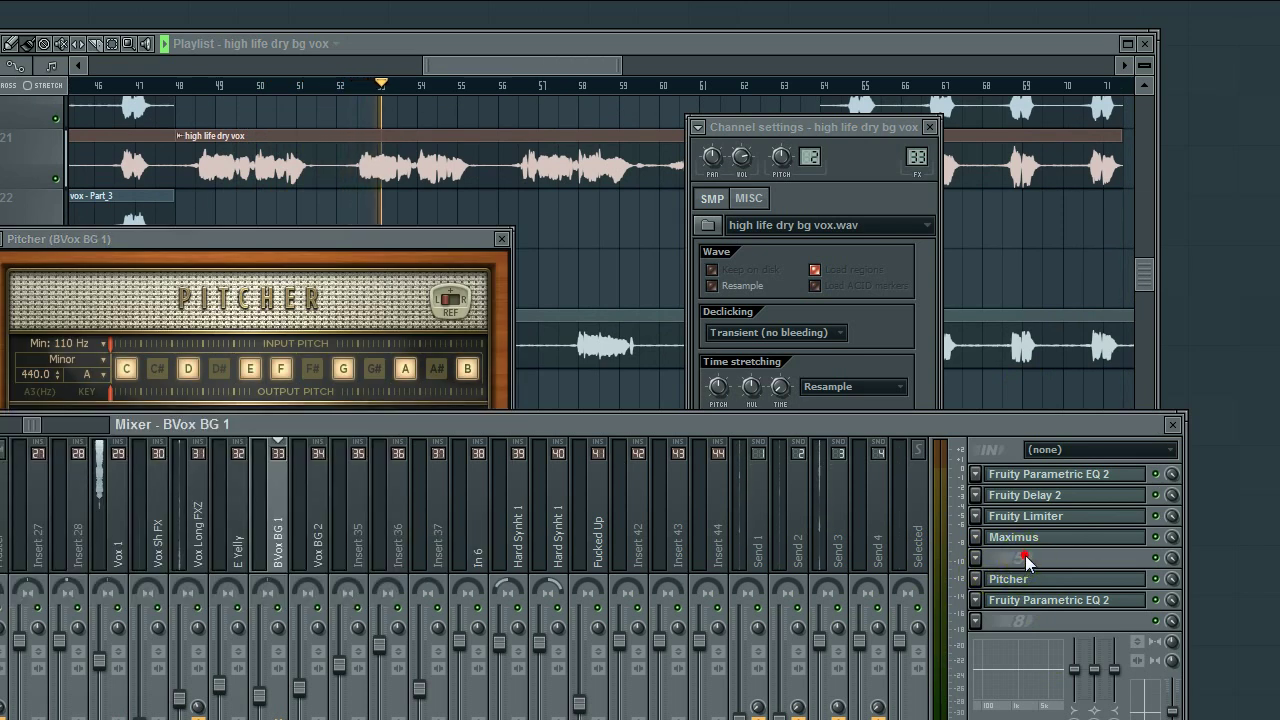
left_click(501, 239)
Listen to the vocals past bar 57 in the playlist, stop playback and return to the clips around bar 41.
left_click(728, 33)
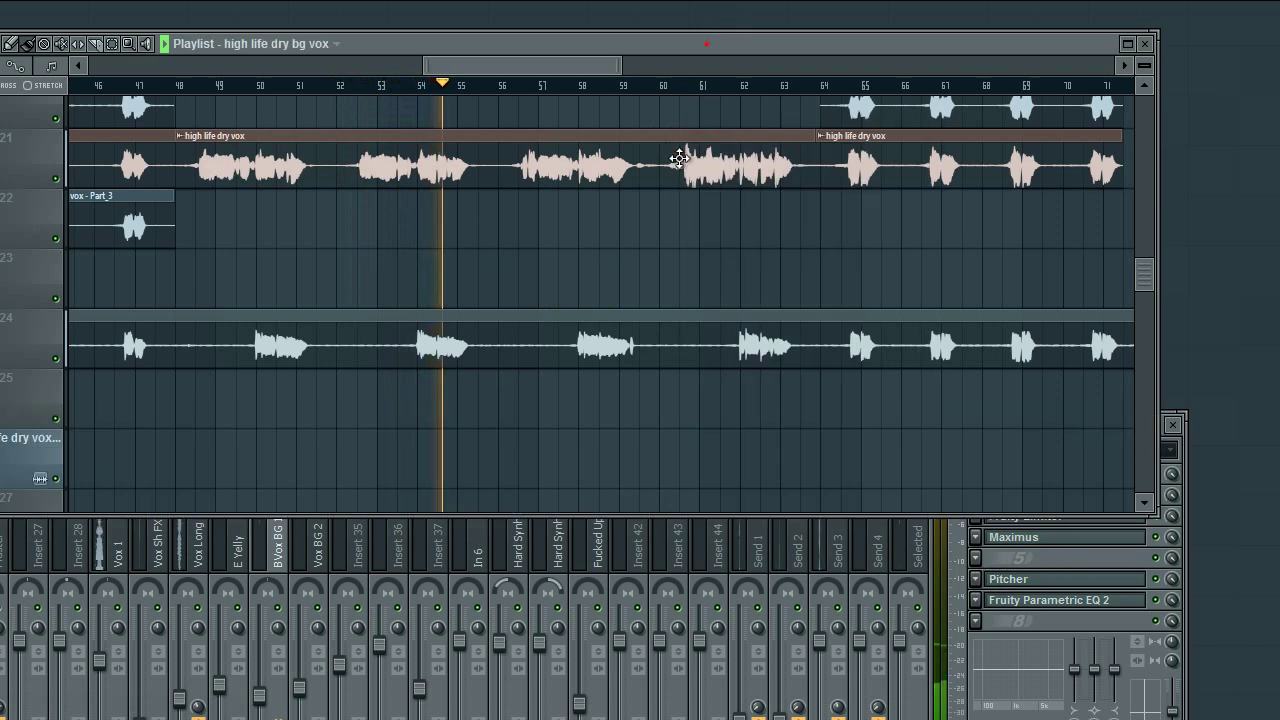
left_click_drag(677, 160, 576, 176)
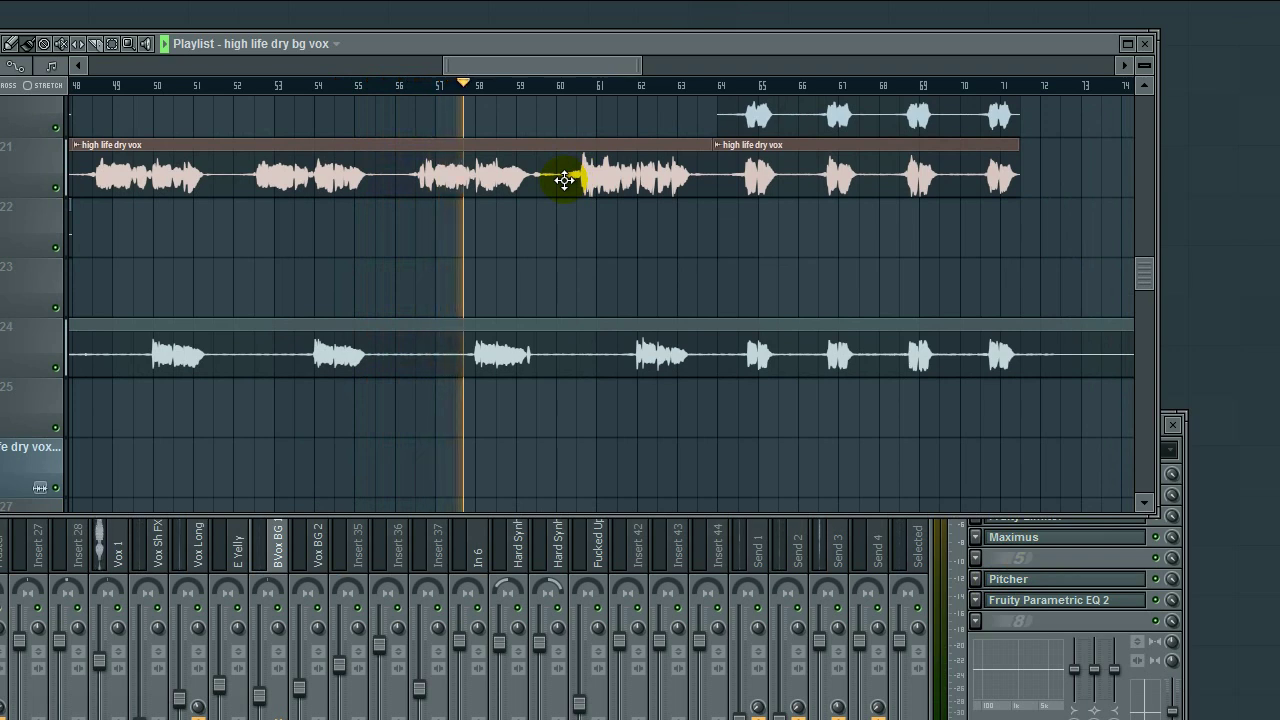
key("space")
left_click_drag(495, 241, 618, 315)
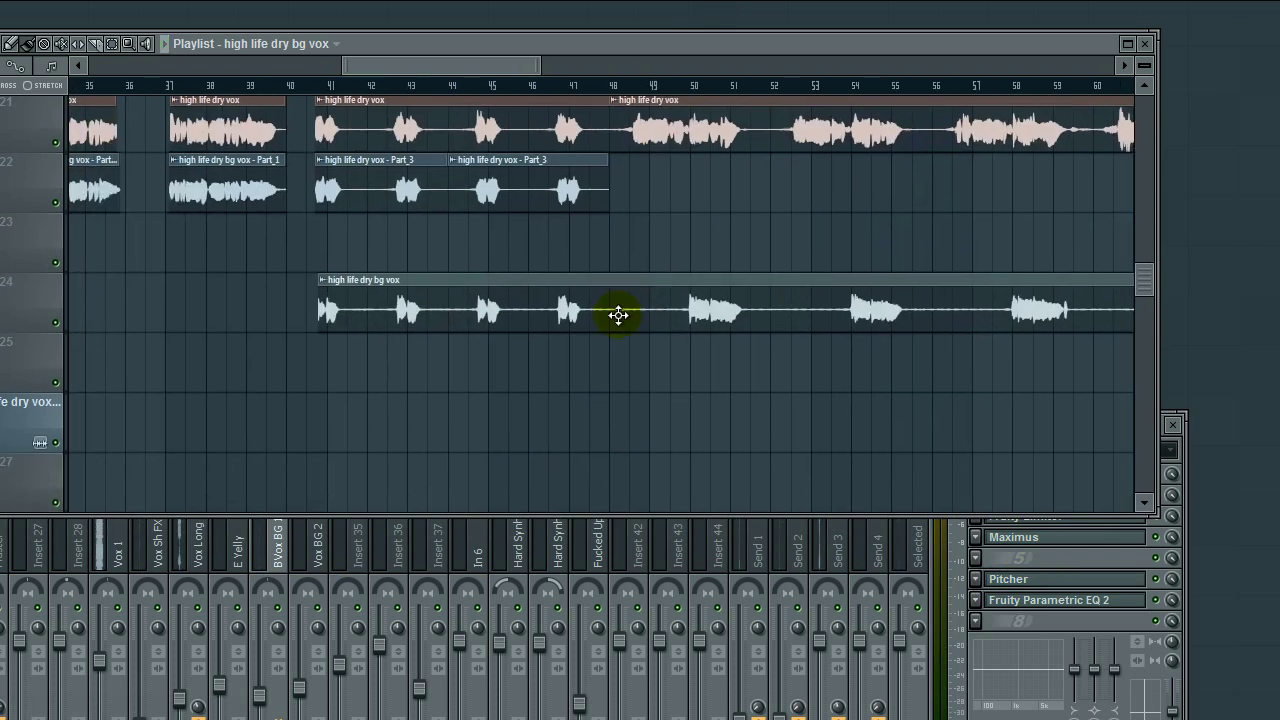
Try routing the "high life dry bg vox" channel on track 24 to mixer track 34 and play back the vocals around bar 49.
double_click(690, 299)
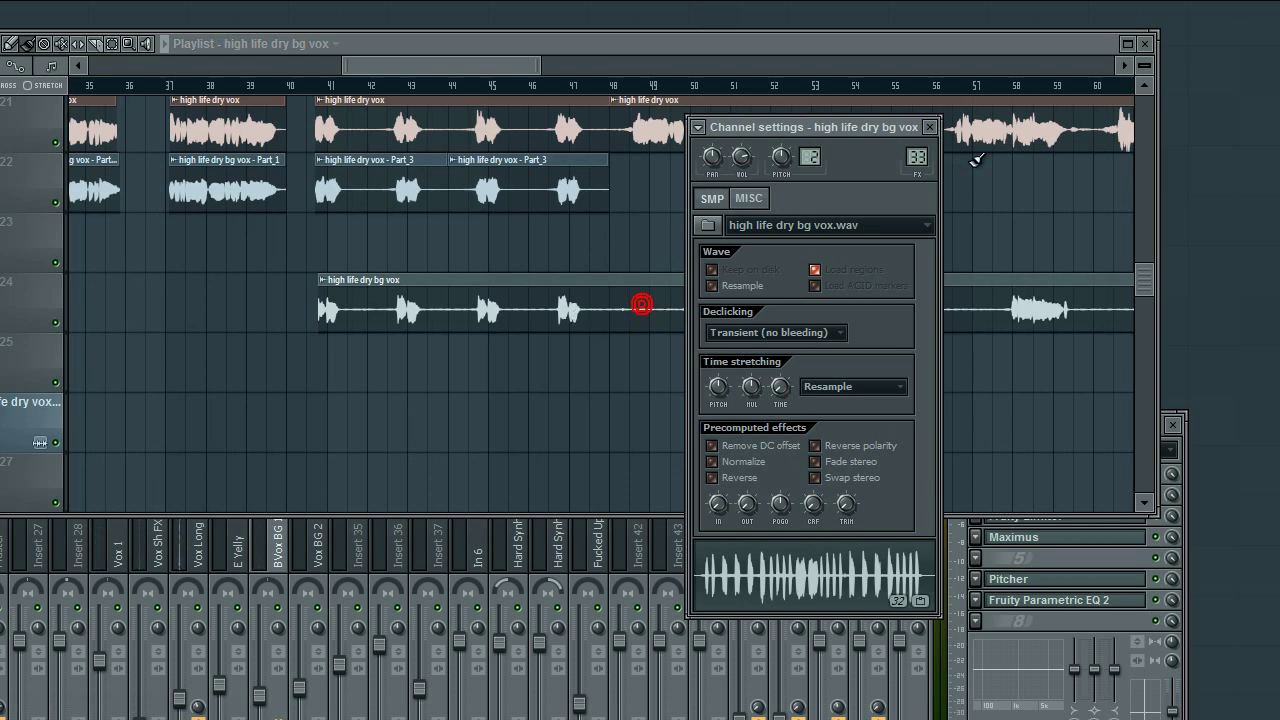
left_click(917, 157)
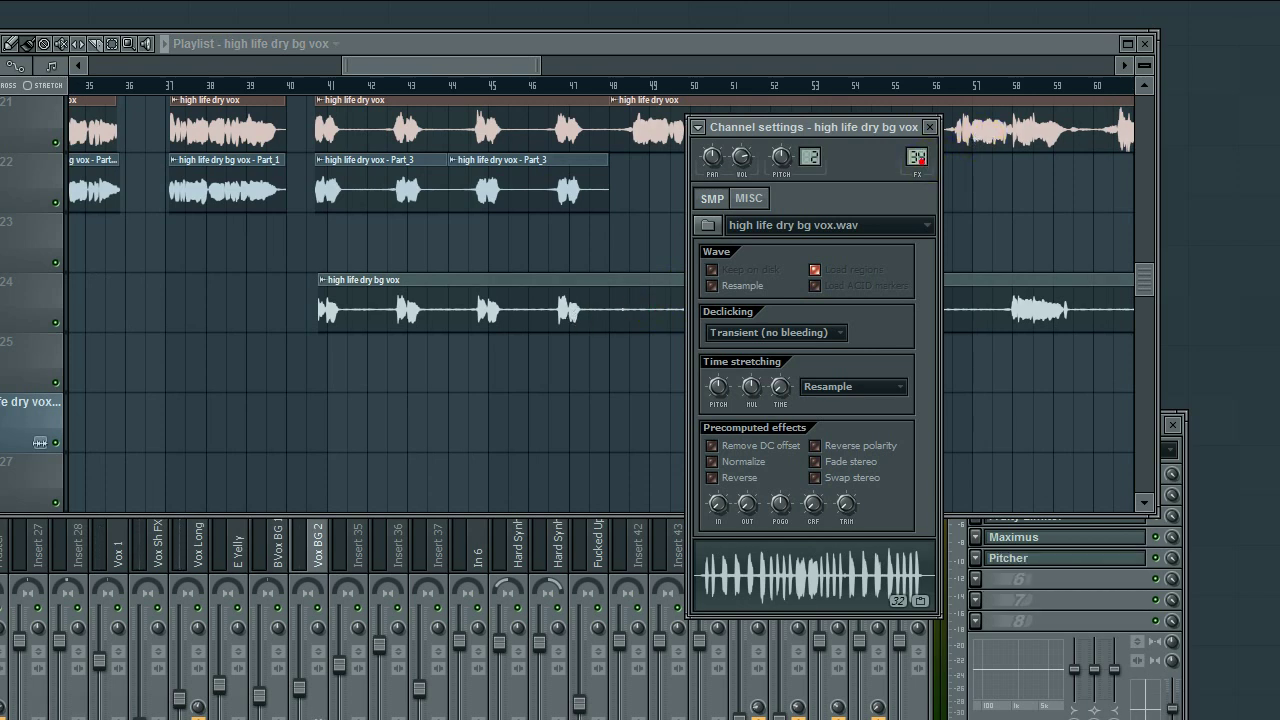
left_click(325, 86)
key("space")
left_click(672, 86)
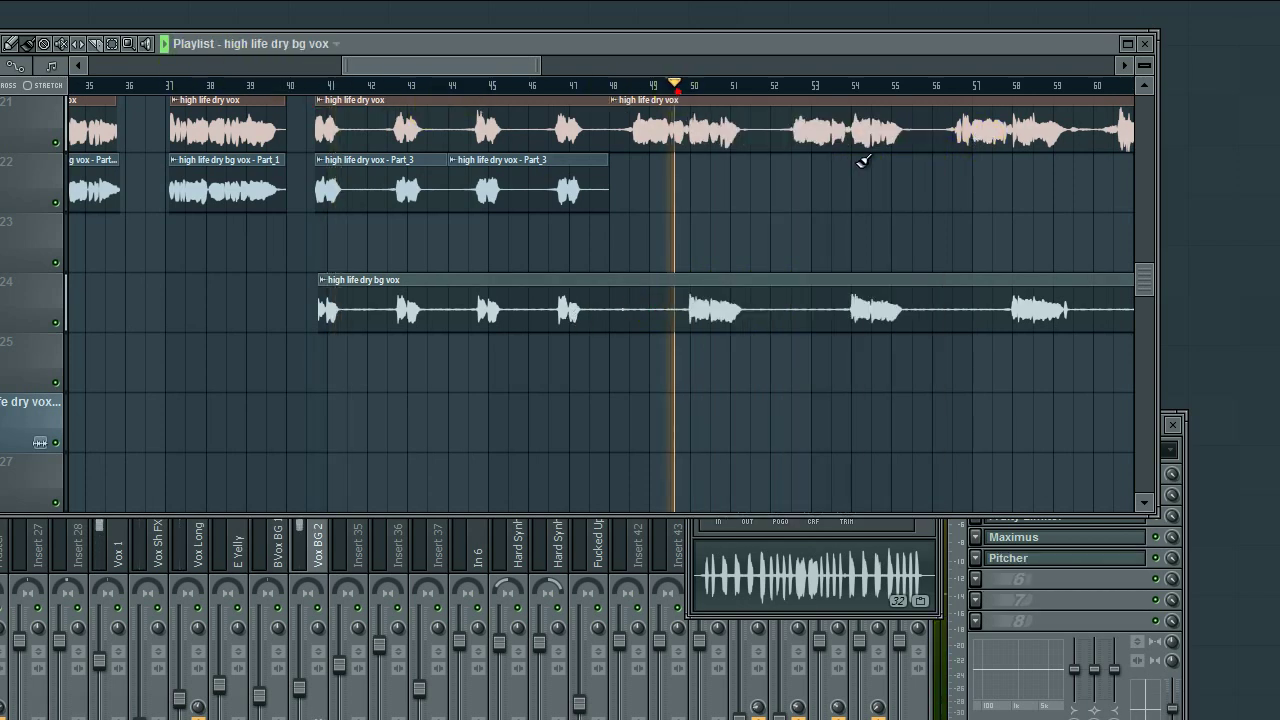
left_click(935, 533)
key("space")
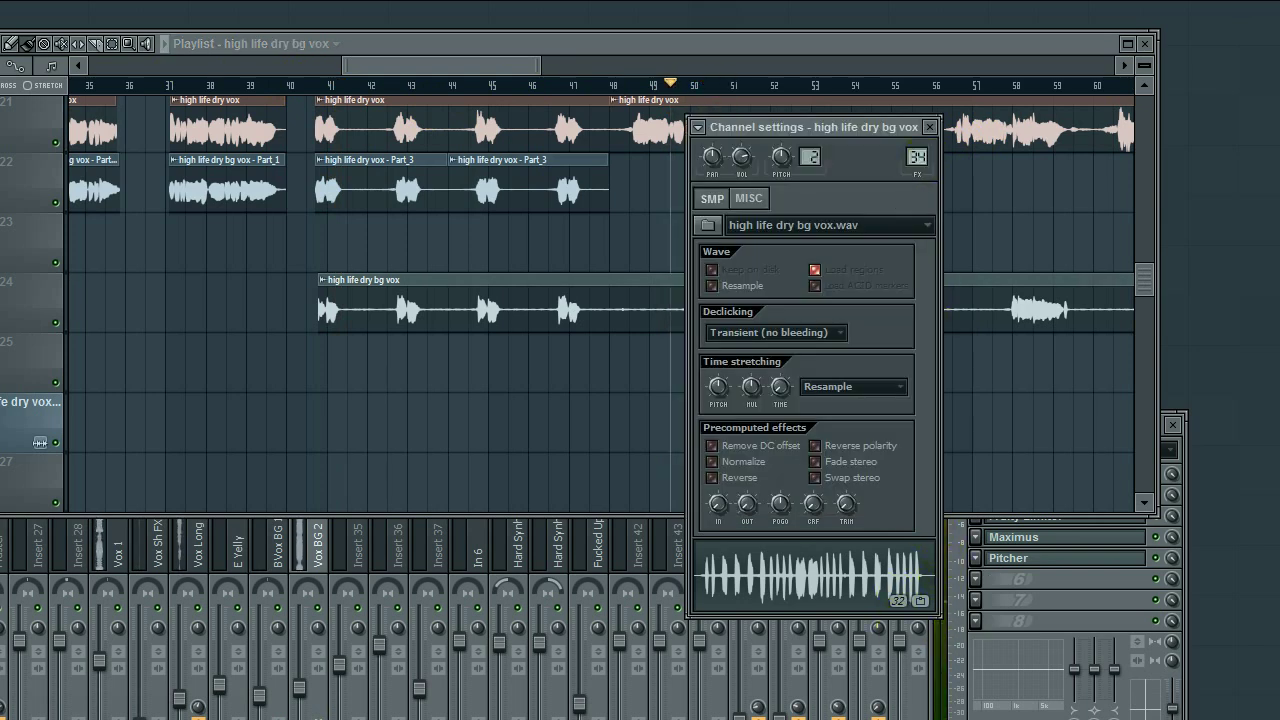
Check the channel settings and mixer routing of the "high life dry bg vox - Part_1" clip at bar 33 on track 22.
left_click(525, 346)
left_click_drag(525, 346, 971, 357)
left_click_drag(602, 275, 666, 343)
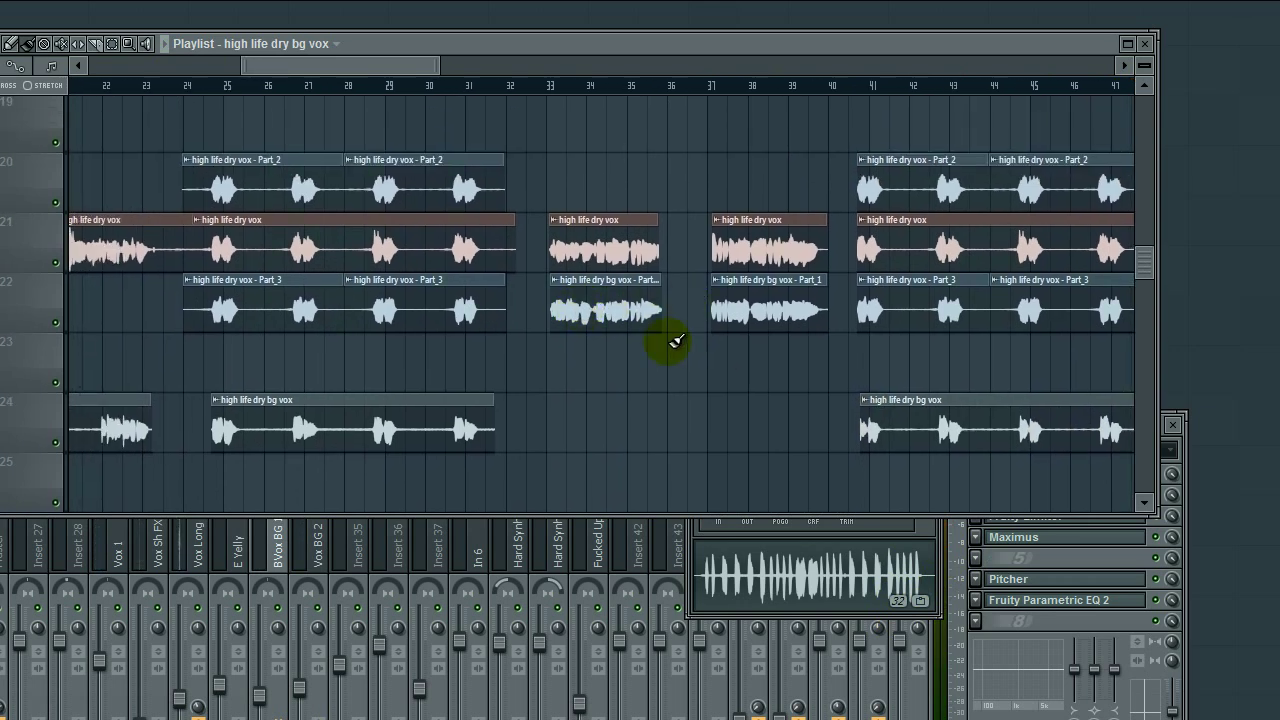
double_click(569, 309)
left_click(1089, 600)
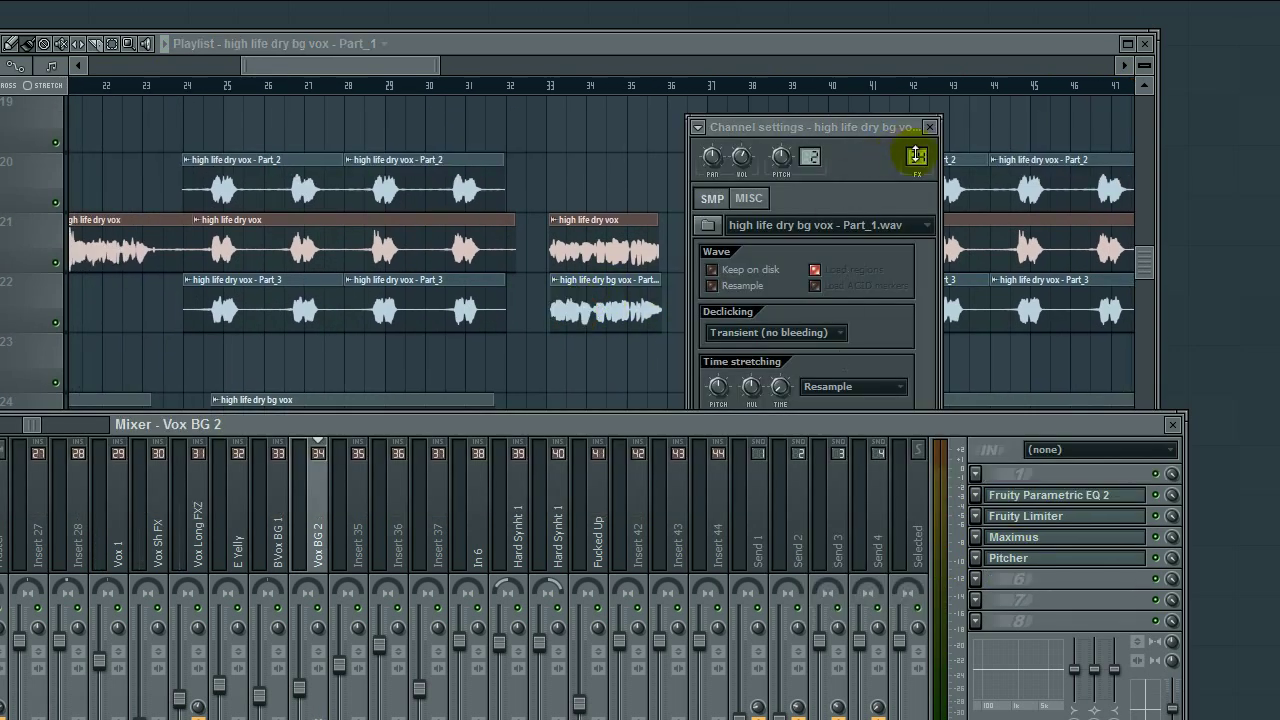
Check the mixer routing of the earlier "high life dry bg vox" clip on track 24 around bar 18 in its channel settings.
left_click(563, 43)
left_click_drag(409, 285, 529, 91)
left_click_drag(204, 207, 597, 259)
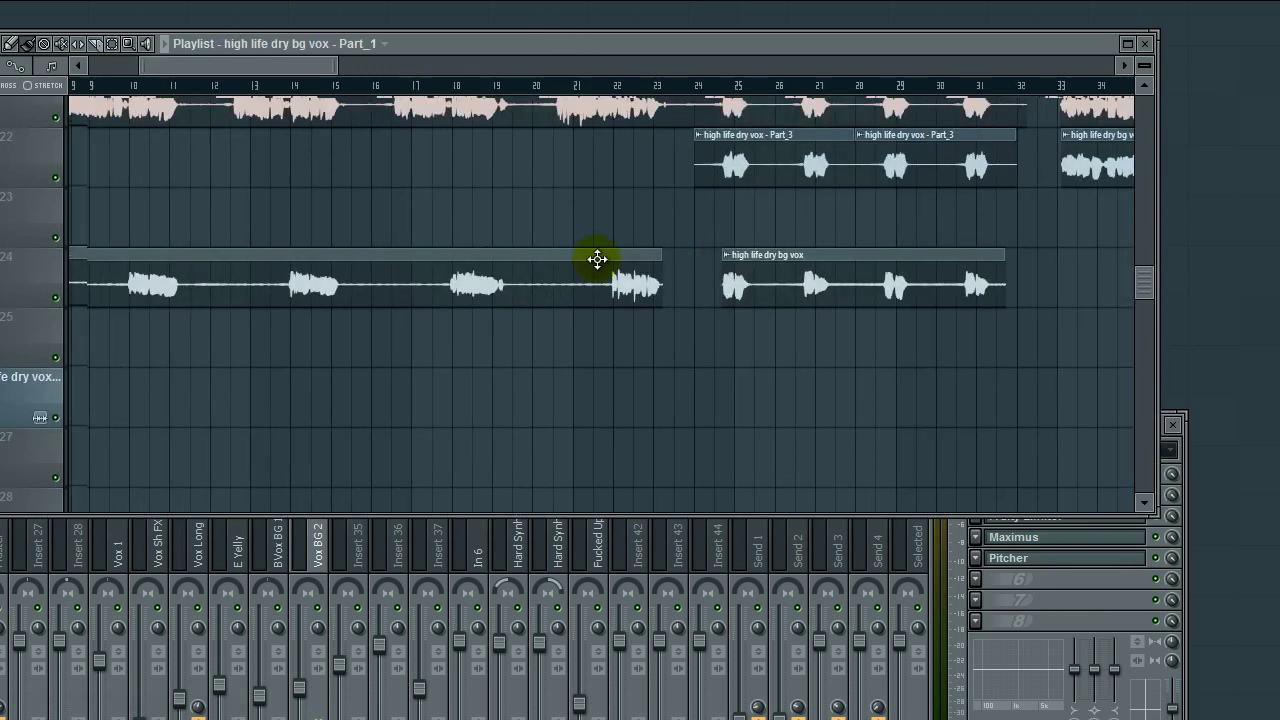
double_click(480, 271)
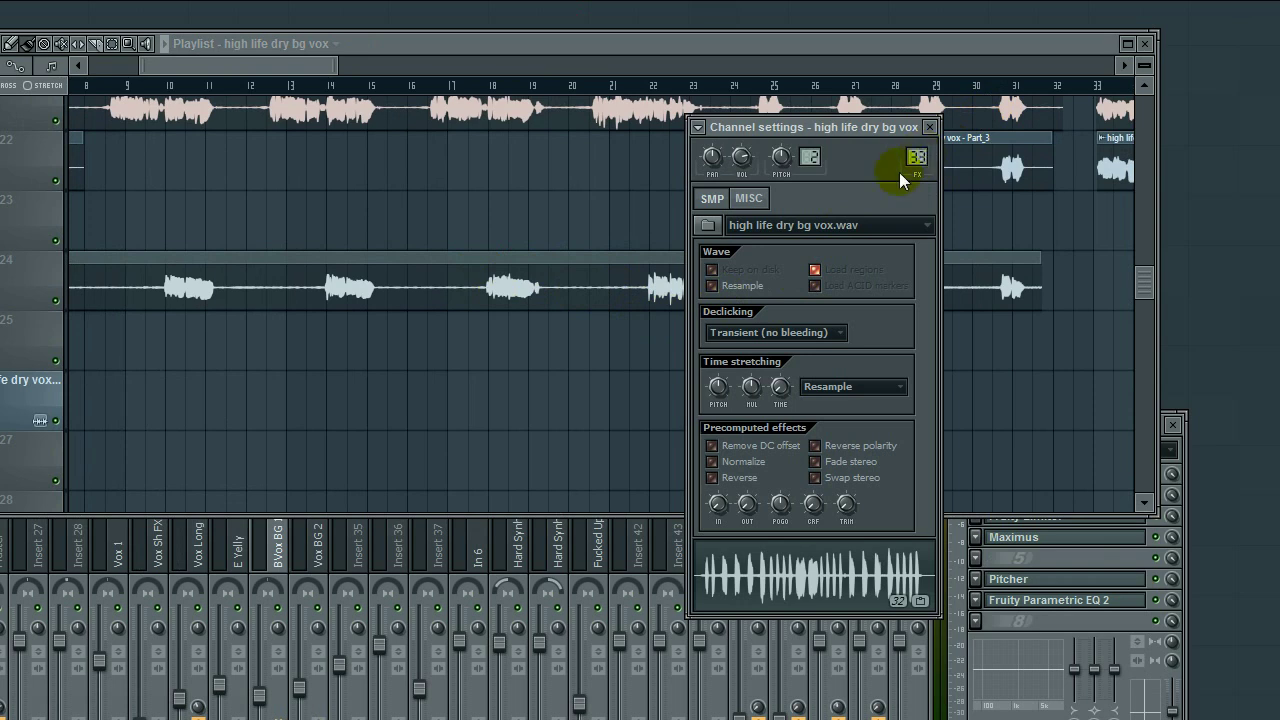
Compare the waveform timing of the "high life dry vox" and "high life dry bg vox - Part_1" clips between bars 33 and 36.
left_click_drag(590, 150, 552, 293)
scroll(457, 276, "down", 2)
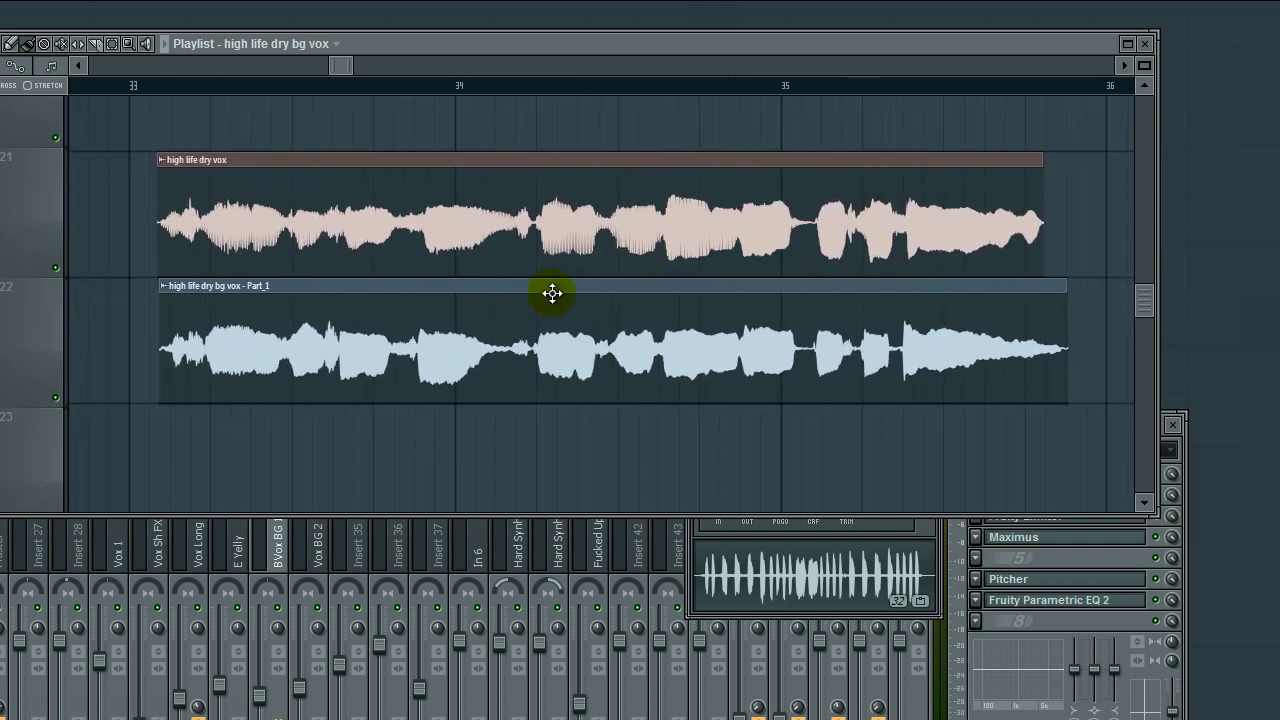
scroll(552, 293, "up", 2)
left_click_drag(552, 293, 558, 314)
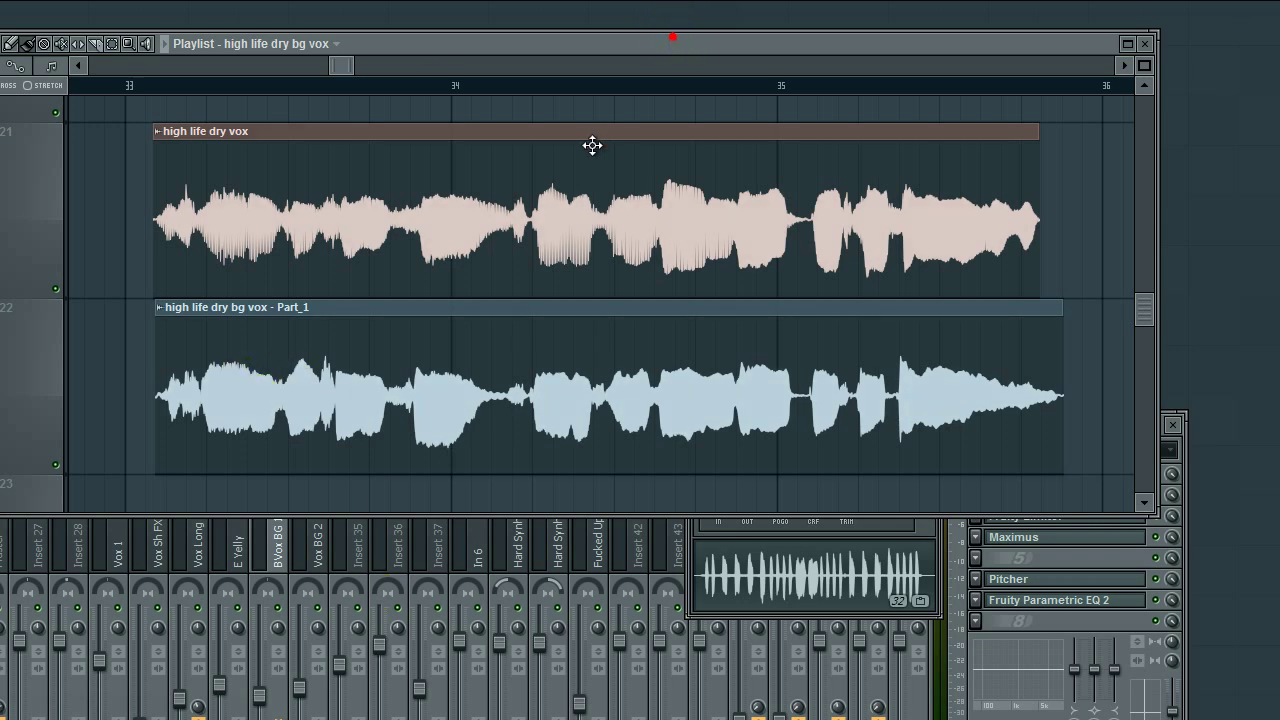
mouse_move(593, 145)
left_mouse_down()
mouse_move(600, 286)
mouse_move(569, 143)
mouse_move(561, 160)
mouse_move(580, 145)
left_mouse_up()
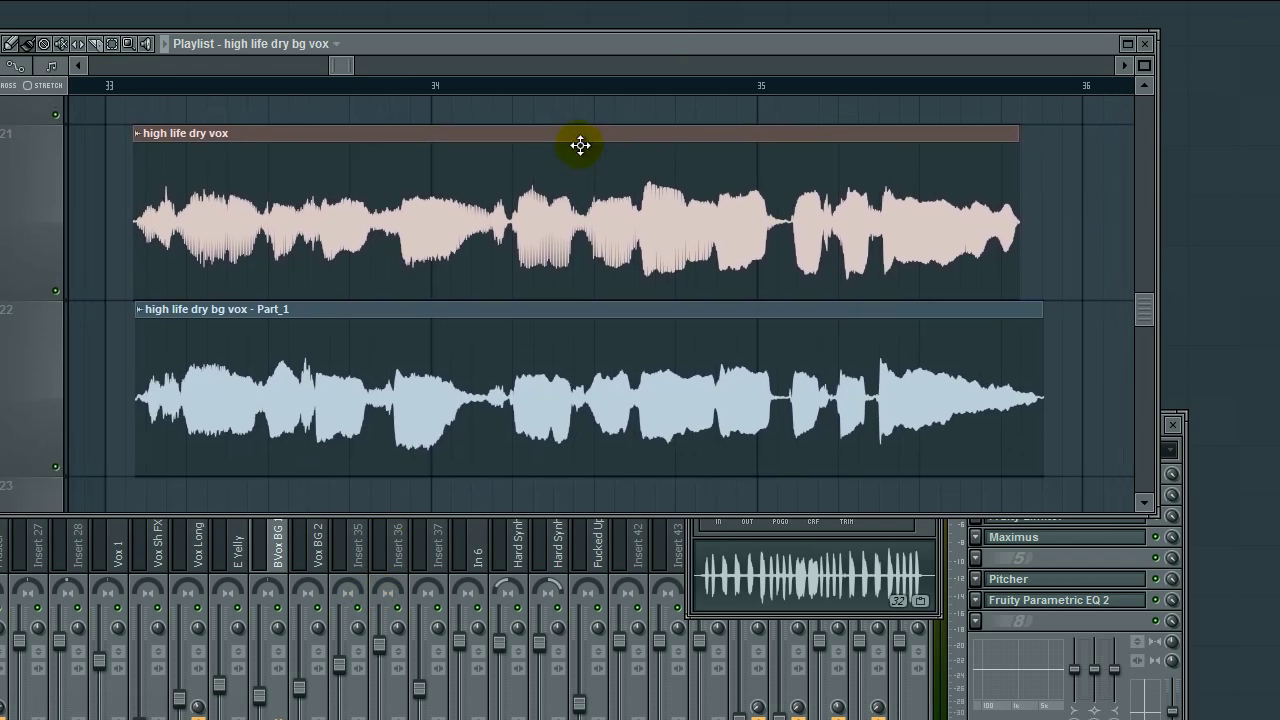
Look over the effects on the Master and Vox Sh FX mixer tracks and return to the playlist.
left_click(1022, 553)
left_click(10, 500)
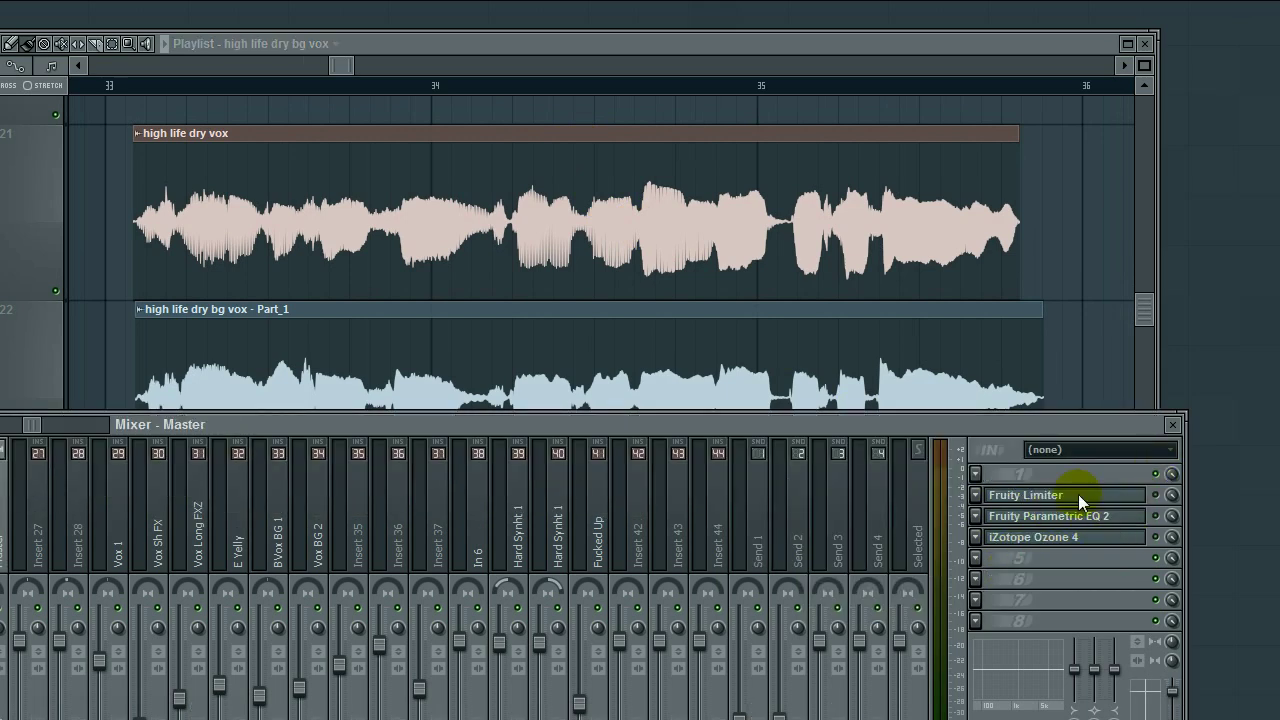
left_click(162, 504)
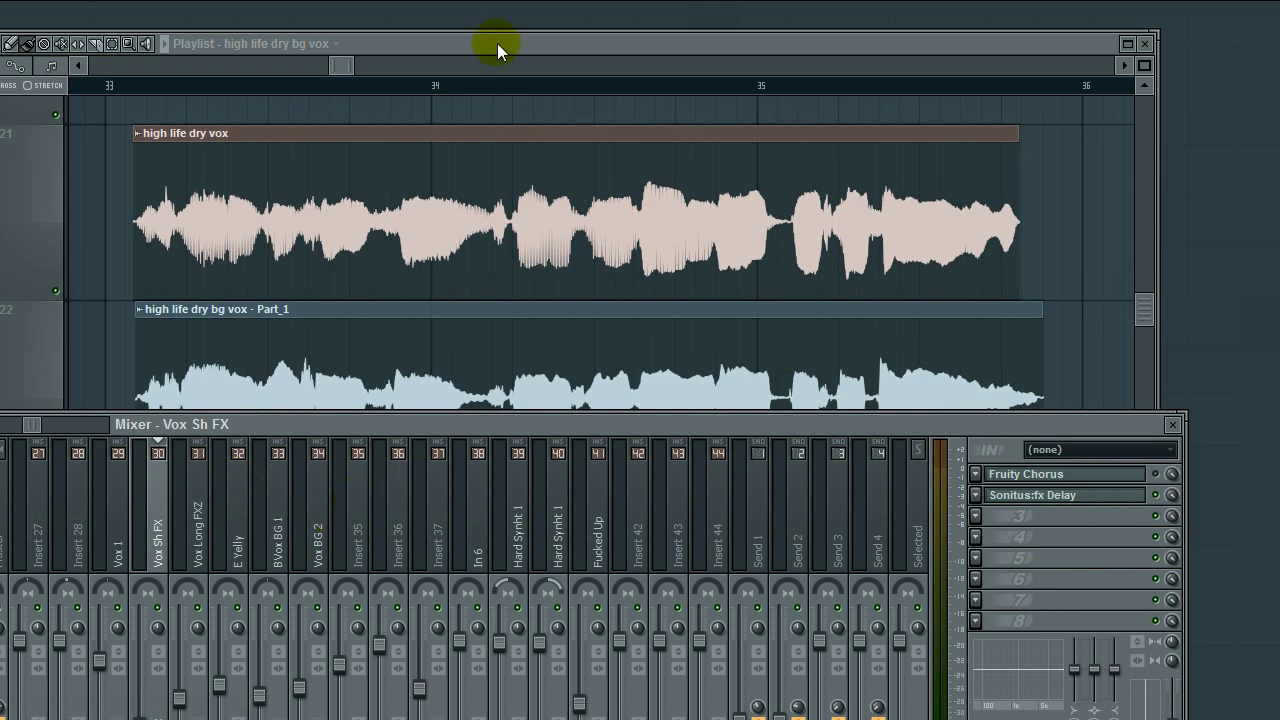
left_click(442, 44)
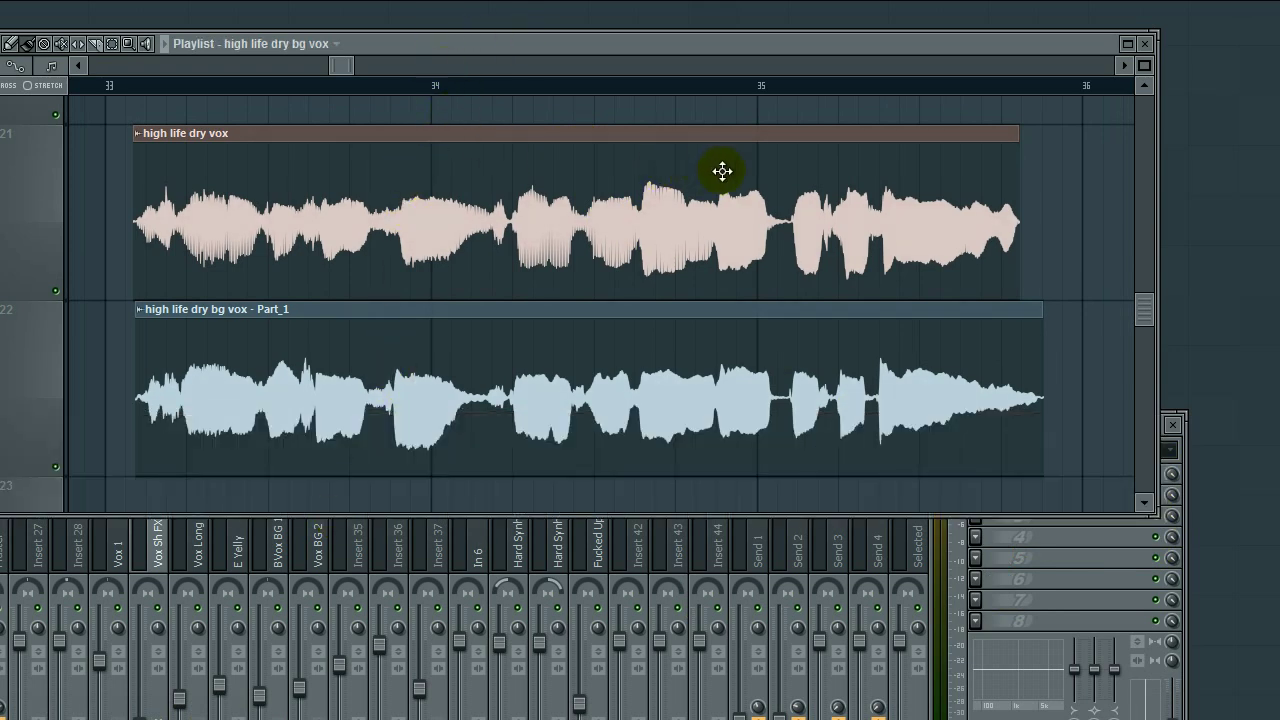